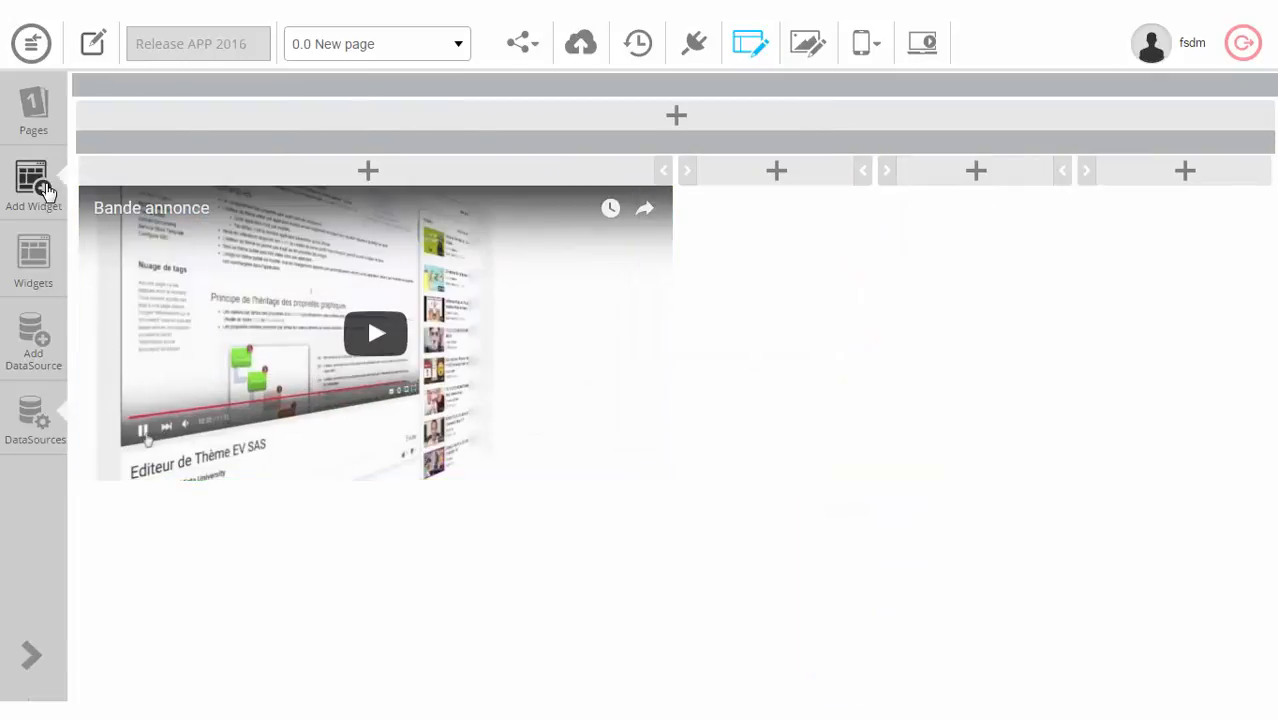
Step: Search the widgets for 'html' and drop a Secured Html widget into a new row above the video
{"action": "left_click", "coordinate": [43, 188]}
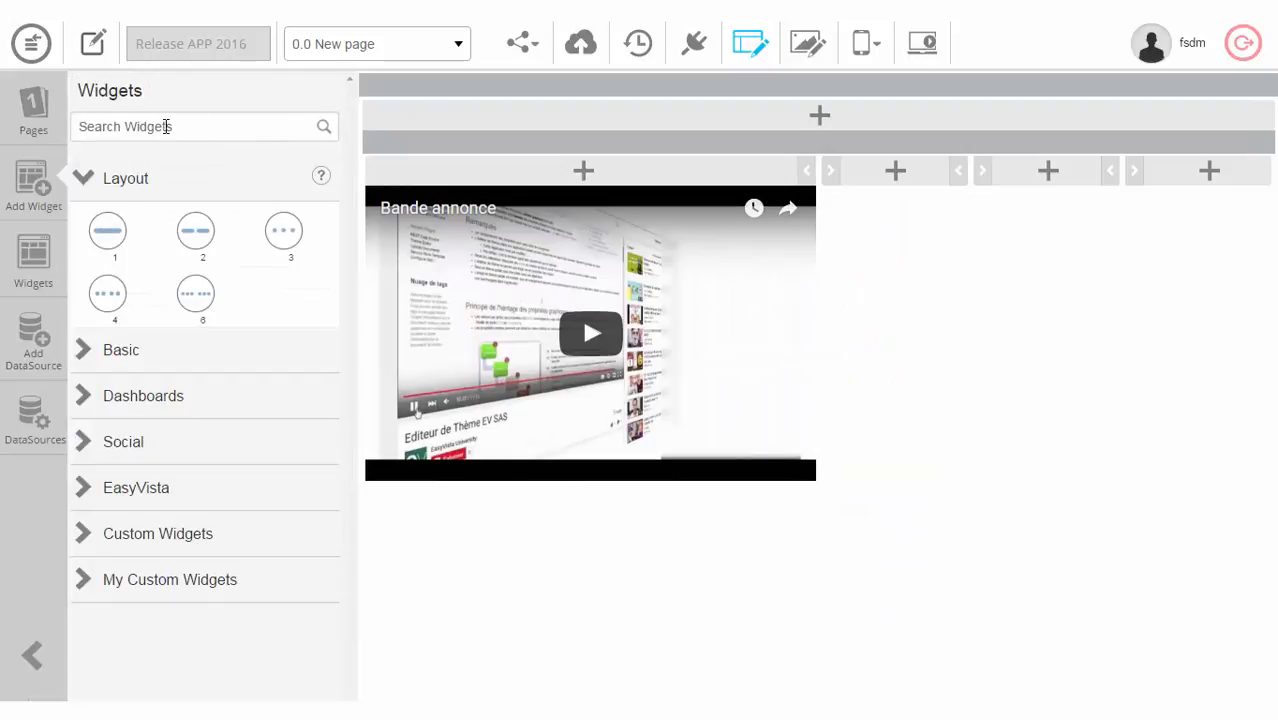
{"action": "left_click", "coordinate": [167, 126]}
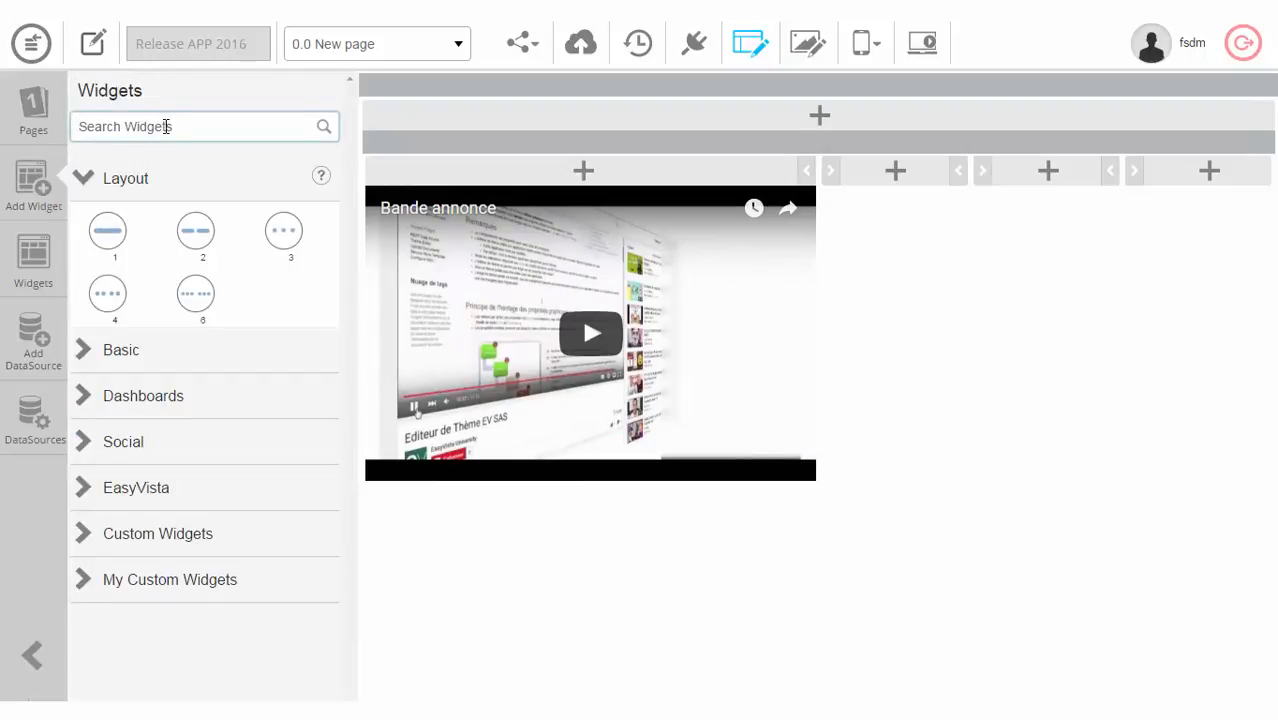
{"action": "type", "text": "html"}
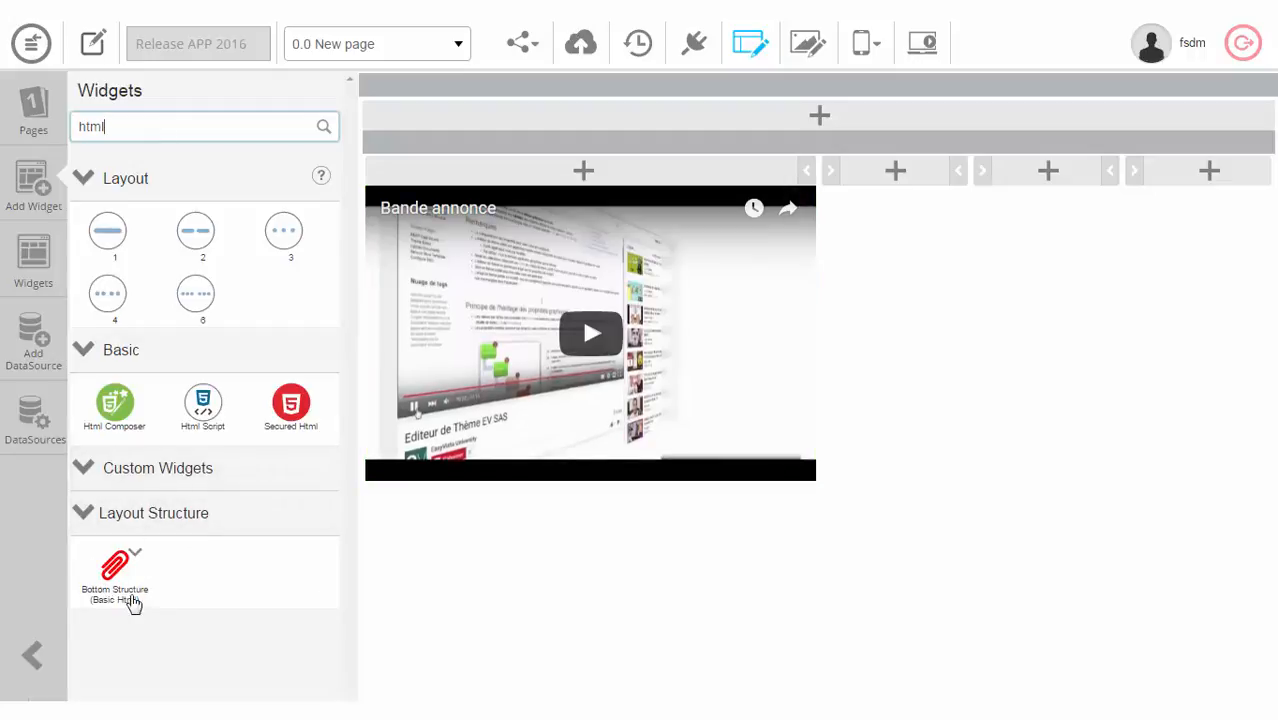
{"action": "left_click_drag", "start_coordinate": [291, 405], "coordinate": [637, 154]}
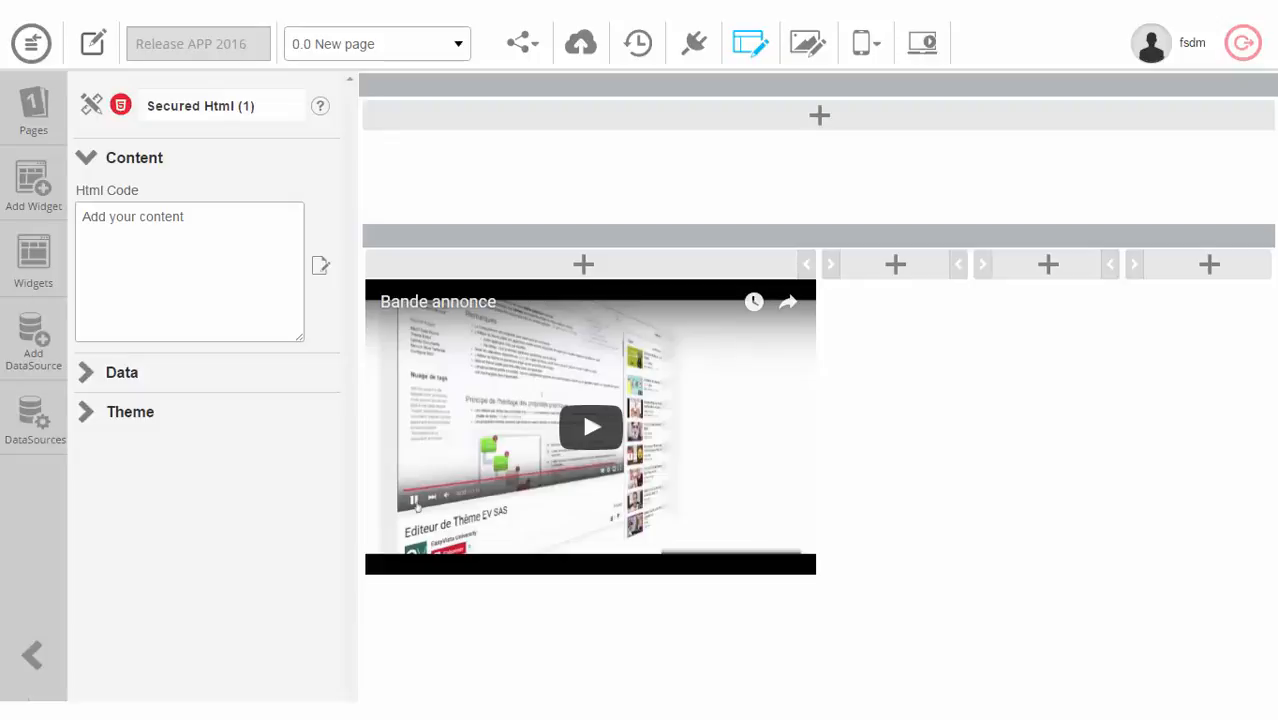
Step: Insert a Page Popup tag into the widget's HTML code that opens the 0. Home page with a Home title
{"action": "left_click", "coordinate": [320, 265]}
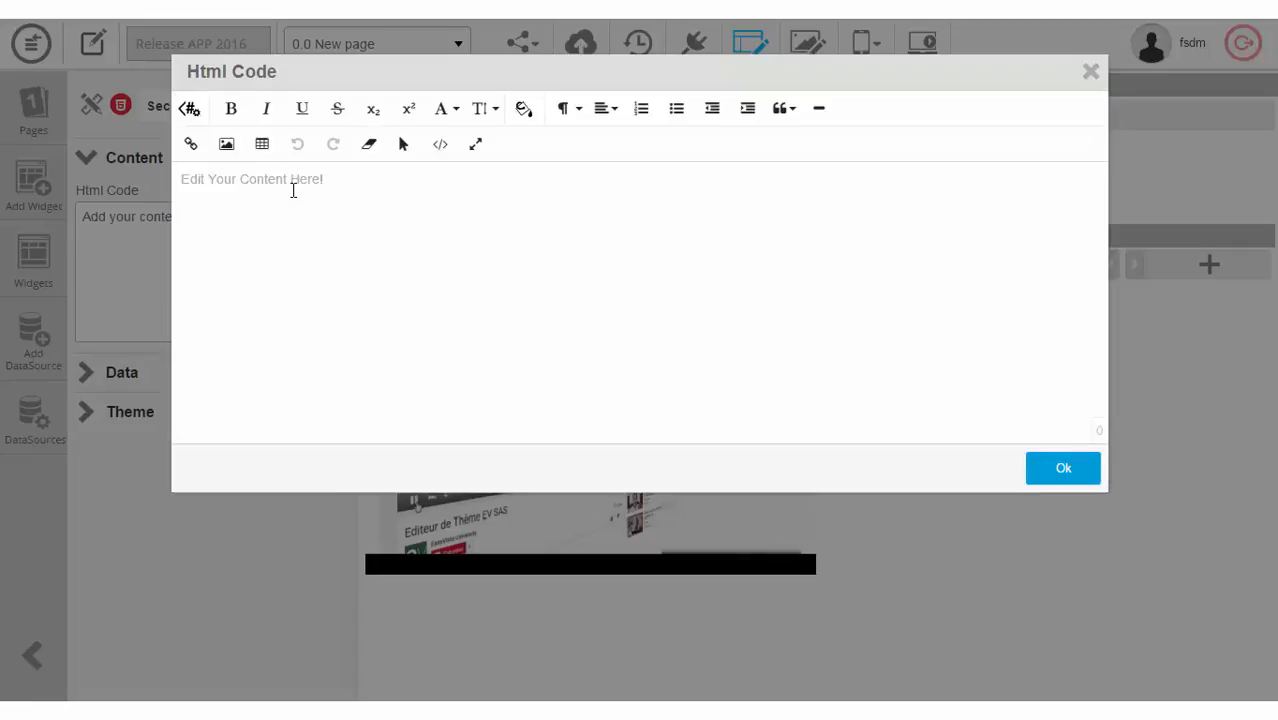
{"action": "left_click", "coordinate": [190, 112]}
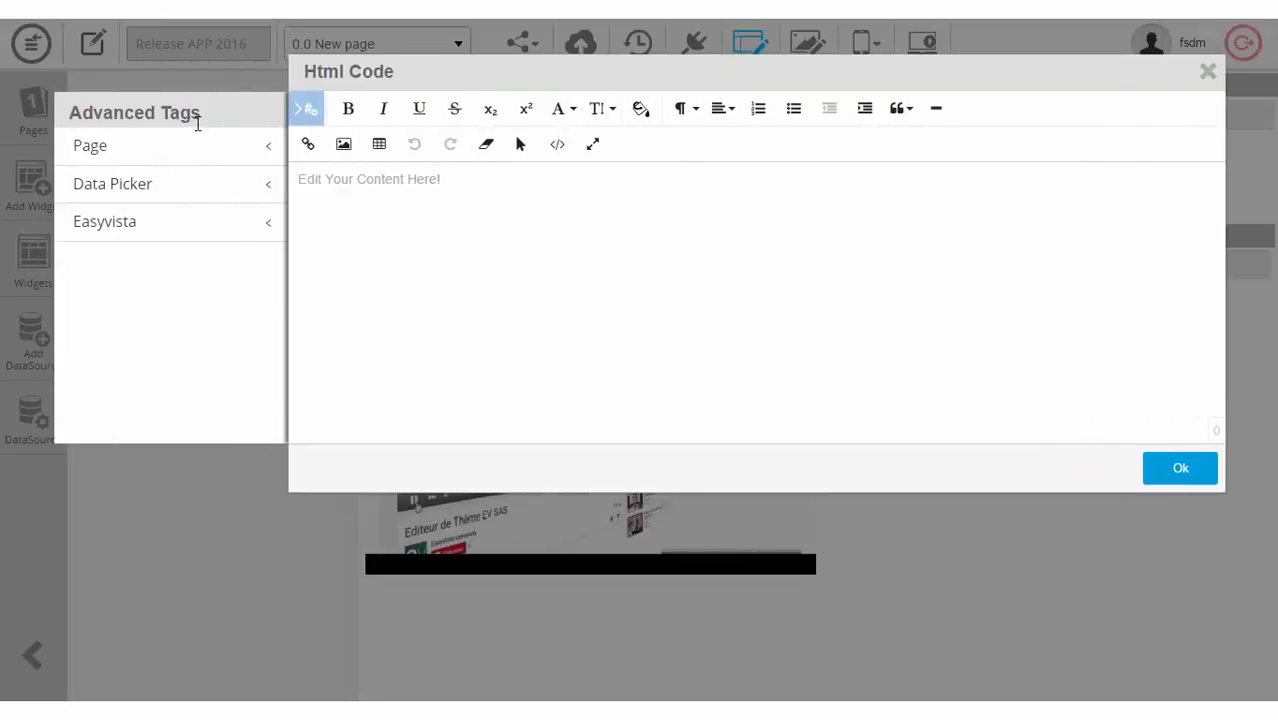
{"action": "left_click", "coordinate": [120, 158]}
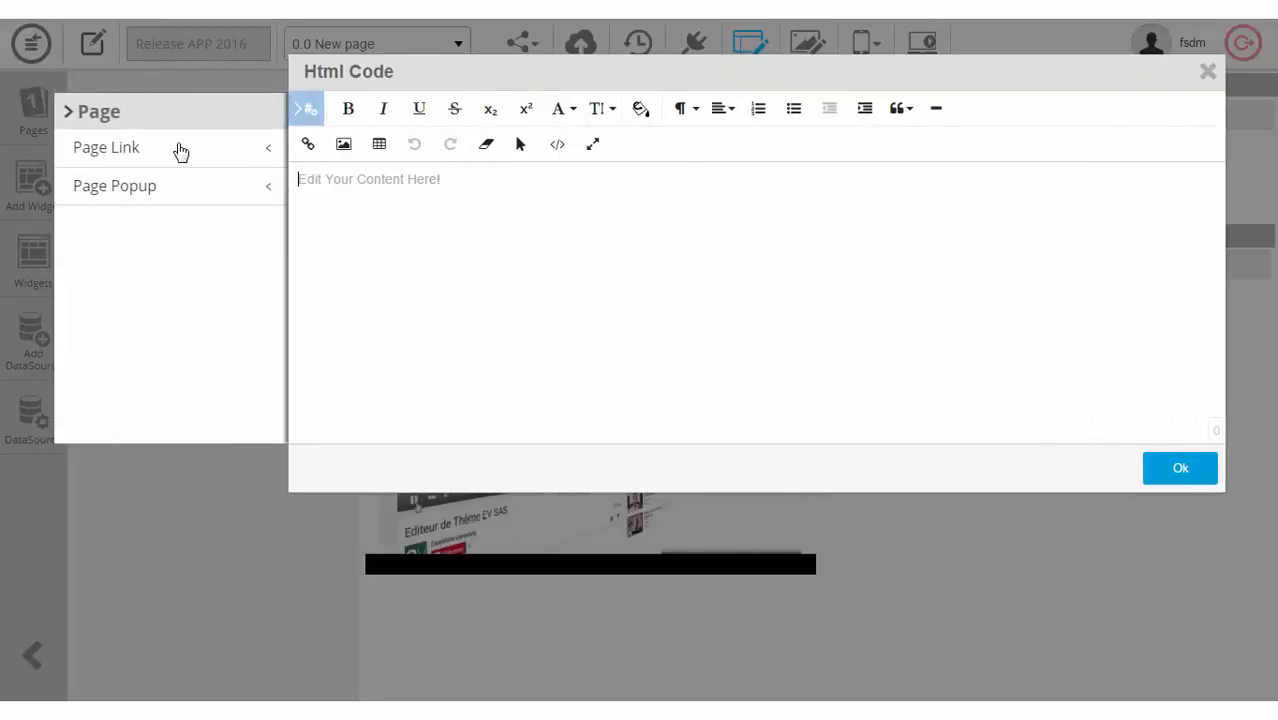
{"action": "left_click", "coordinate": [176, 192]}
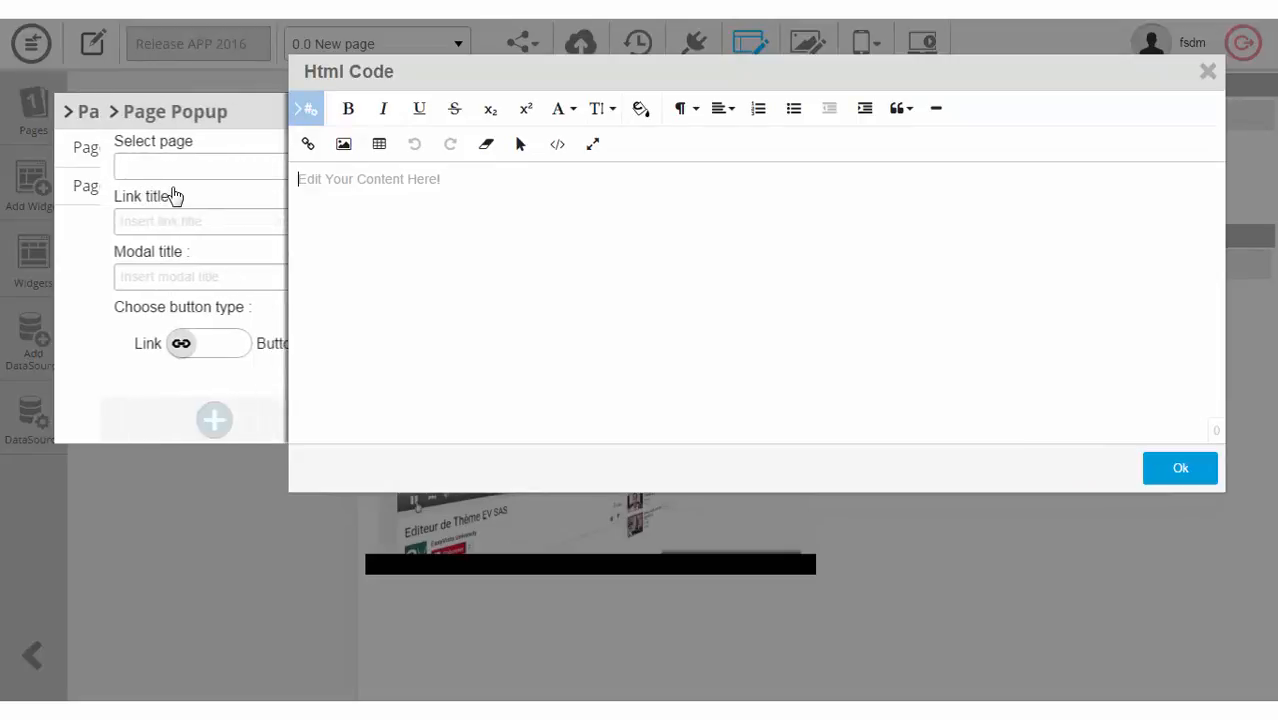
{"action": "left_click", "coordinate": [151, 170]}
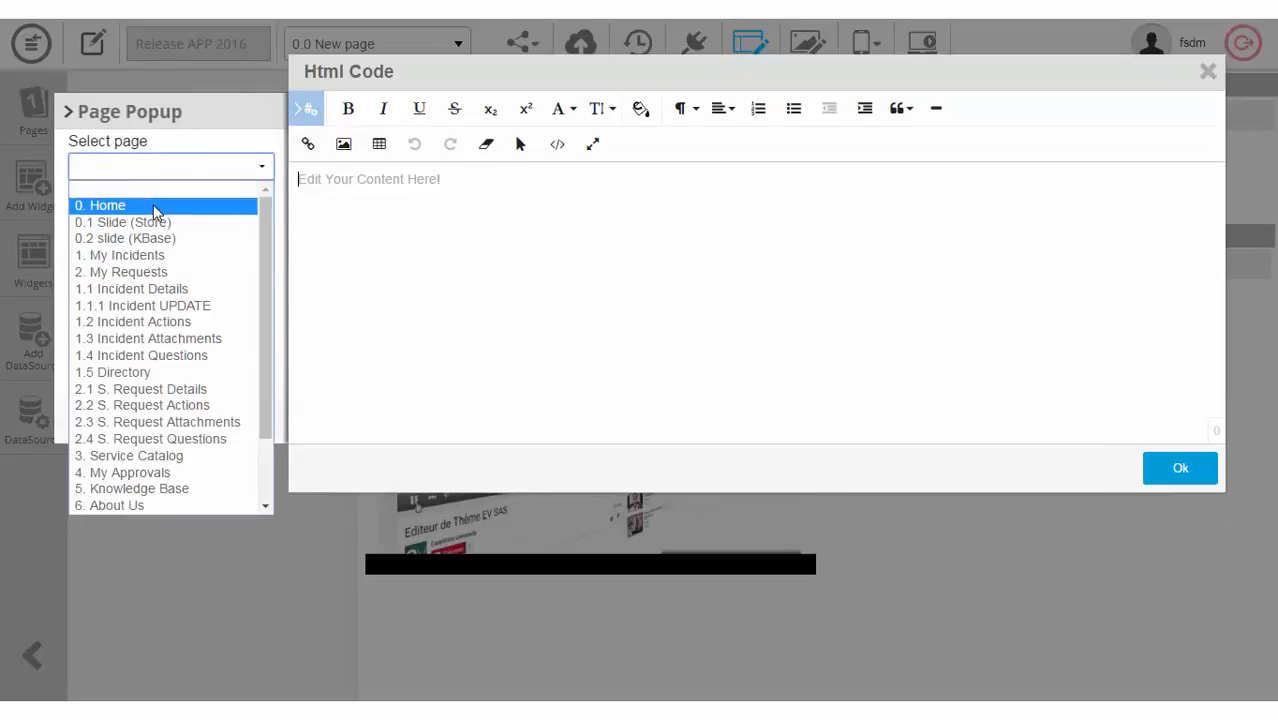
{"action": "left_click", "coordinate": [151, 205]}
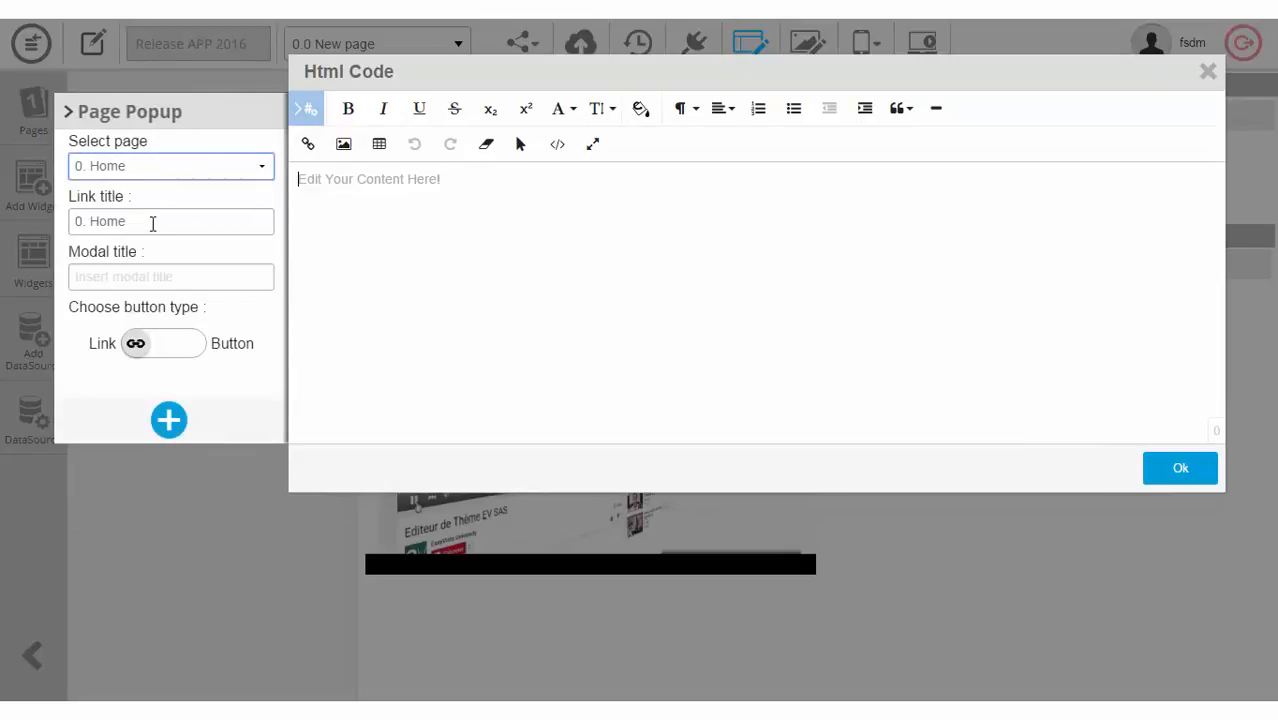
{"action": "left_click", "coordinate": [138, 282]}
{"action": "type", "text": "Home"}
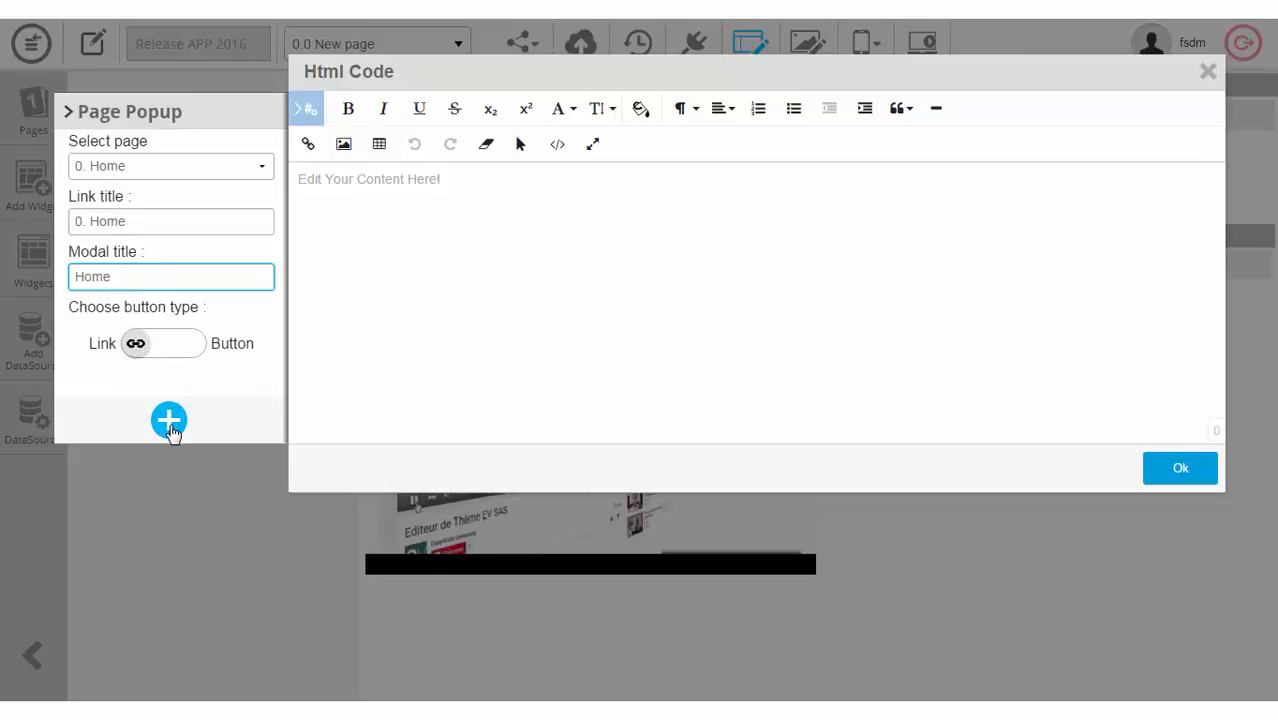
{"action": "left_click", "coordinate": [169, 420]}
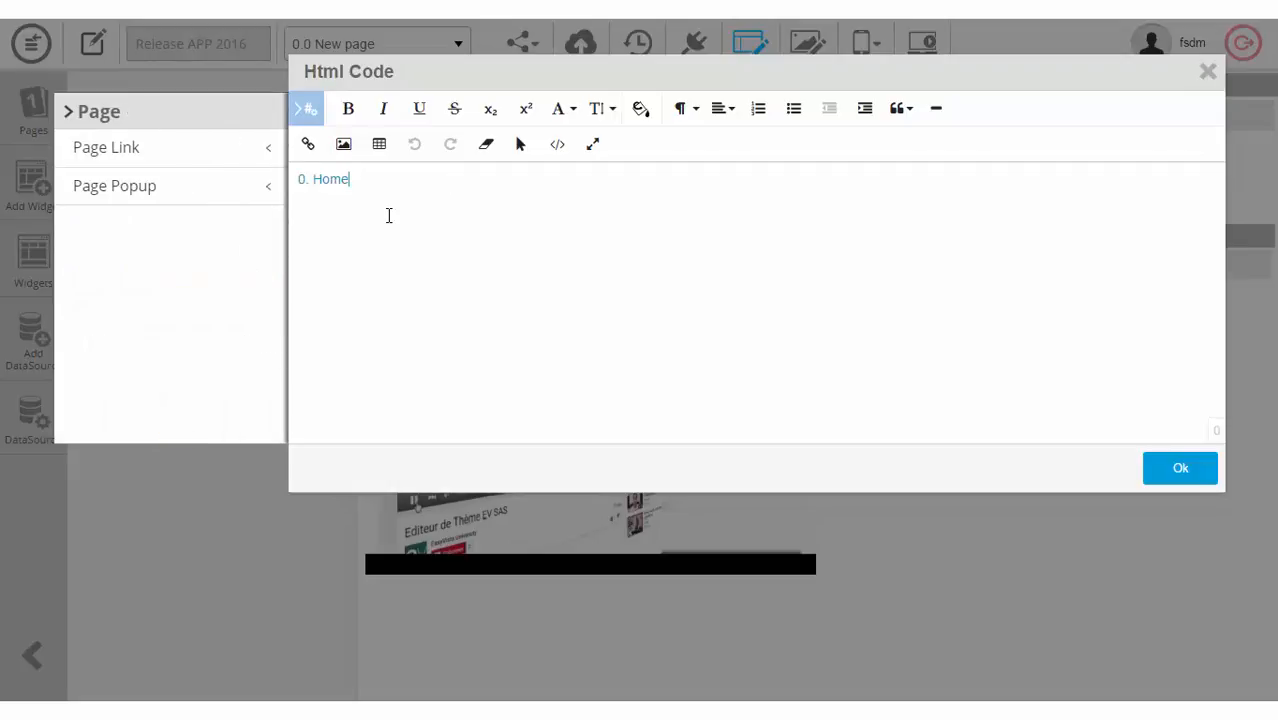
Step: Insert a Page Link tag to 0. Home, displayed as a Button
{"action": "left_click", "coordinate": [160, 147]}
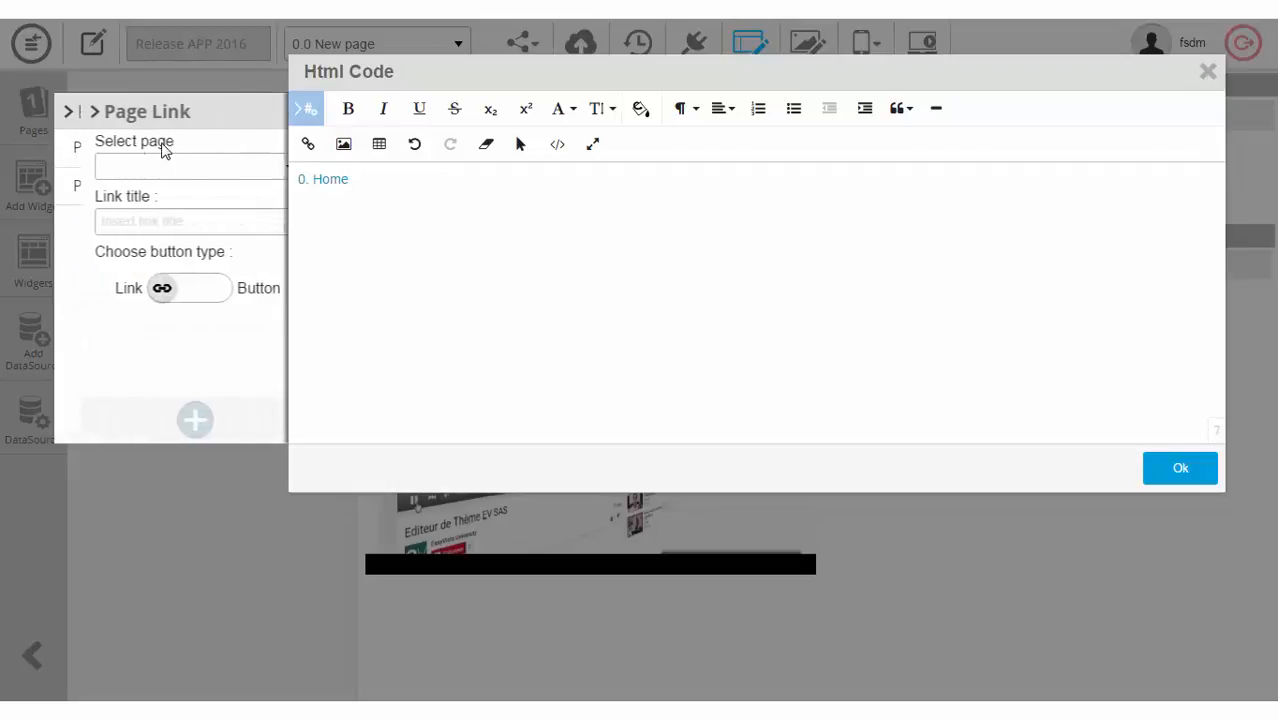
{"action": "left_click", "coordinate": [167, 168]}
{"action": "left_click", "coordinate": [130, 206]}
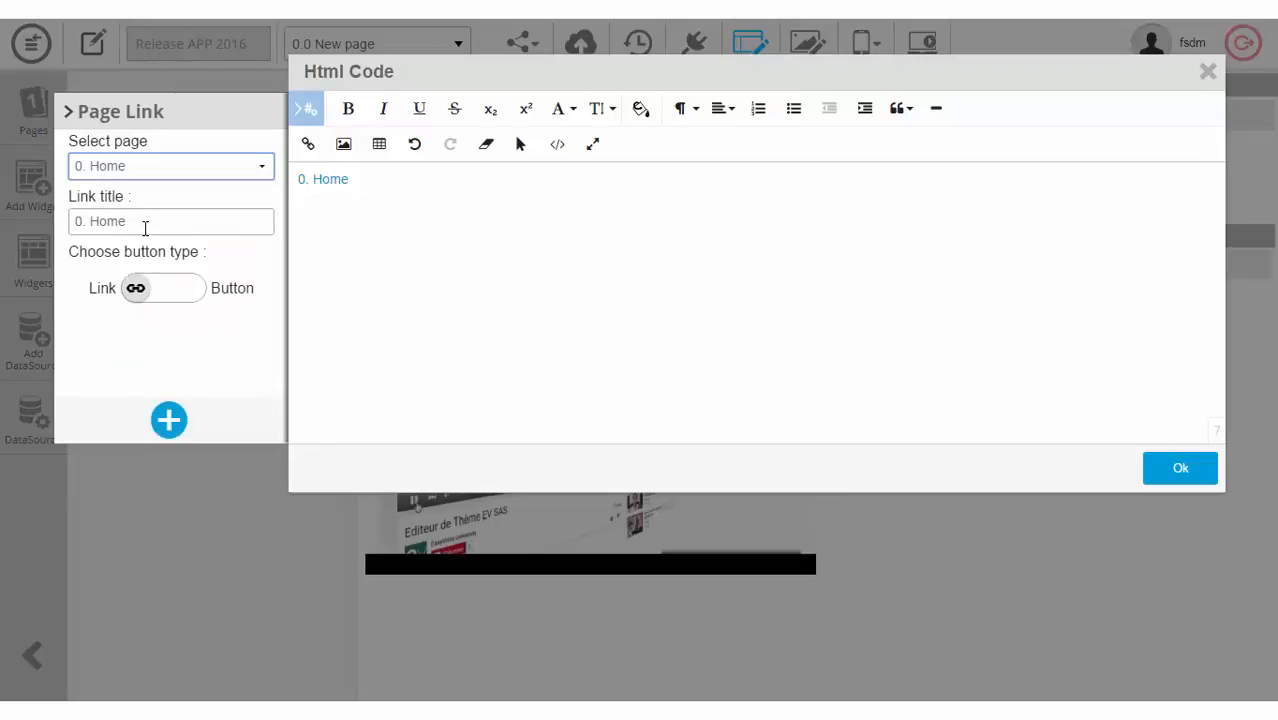
{"action": "left_click", "coordinate": [186, 298]}
{"action": "left_click", "coordinate": [196, 302]}
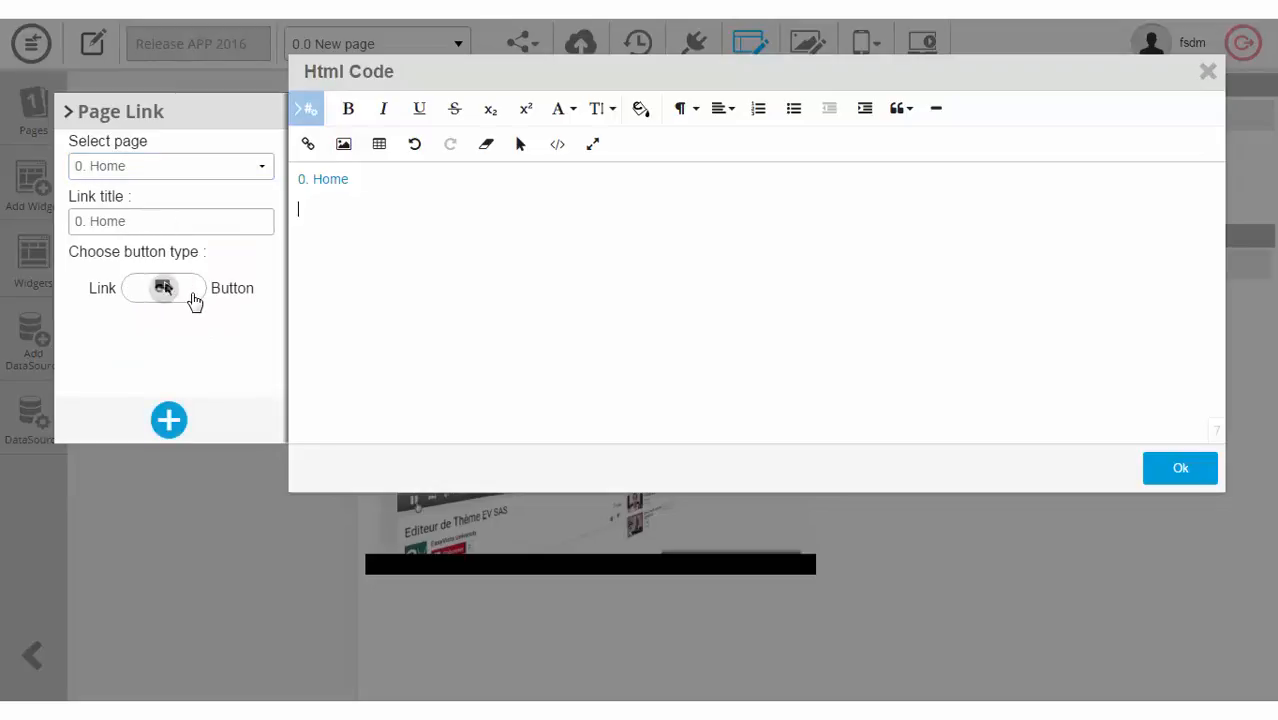
{"action": "left_click", "coordinate": [195, 300]}
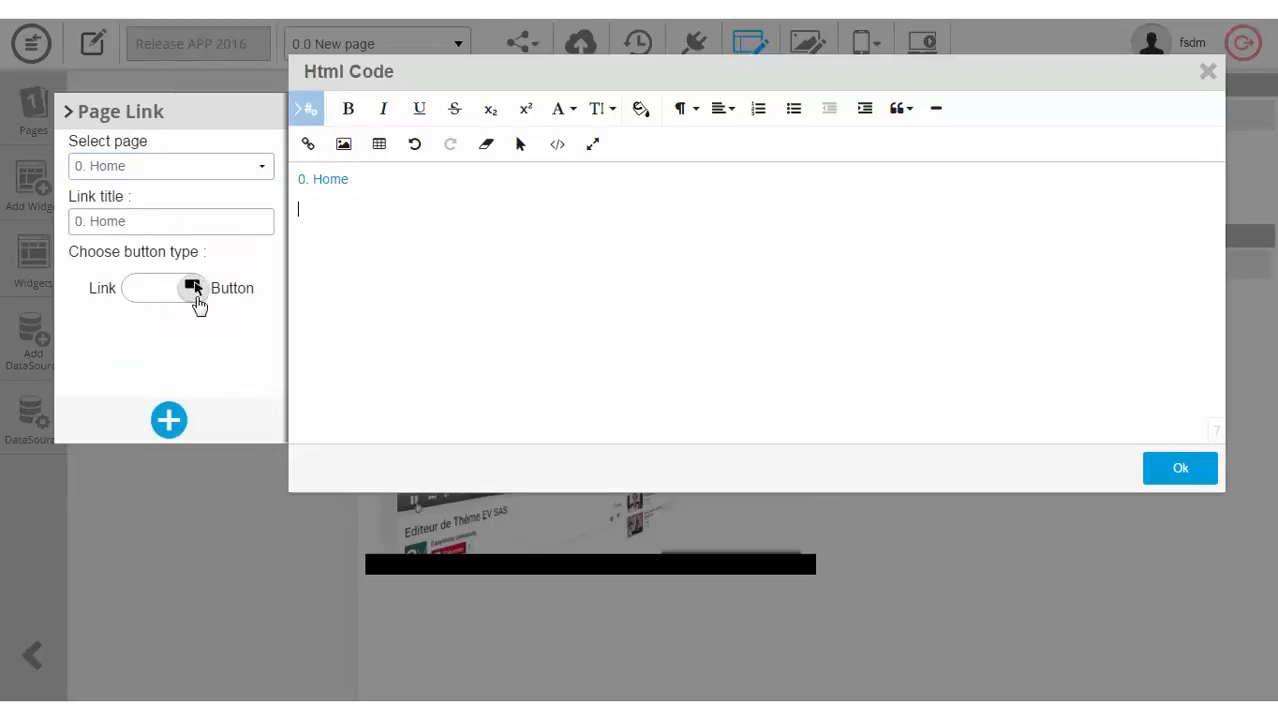
{"action": "left_click", "coordinate": [168, 420]}
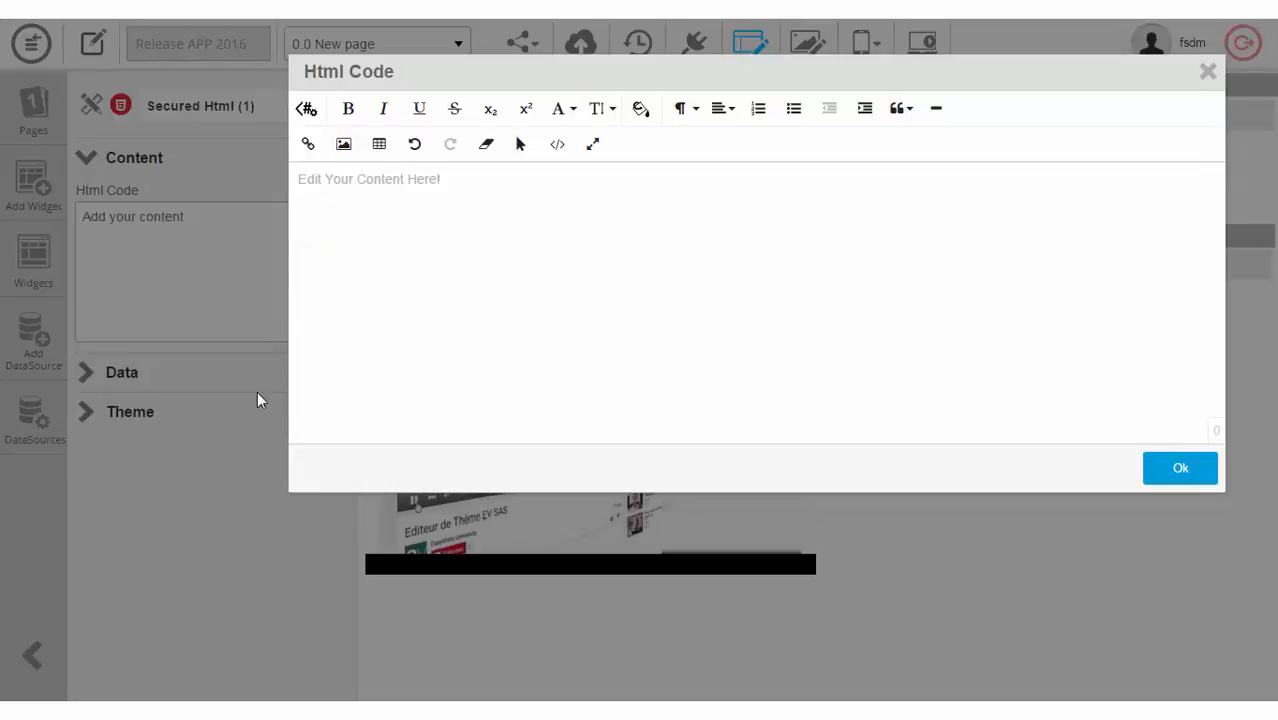
Step: Insert the N° d'Incident Data Picker field tag into the HTML code
{"action": "left_click", "coordinate": [305, 112]}
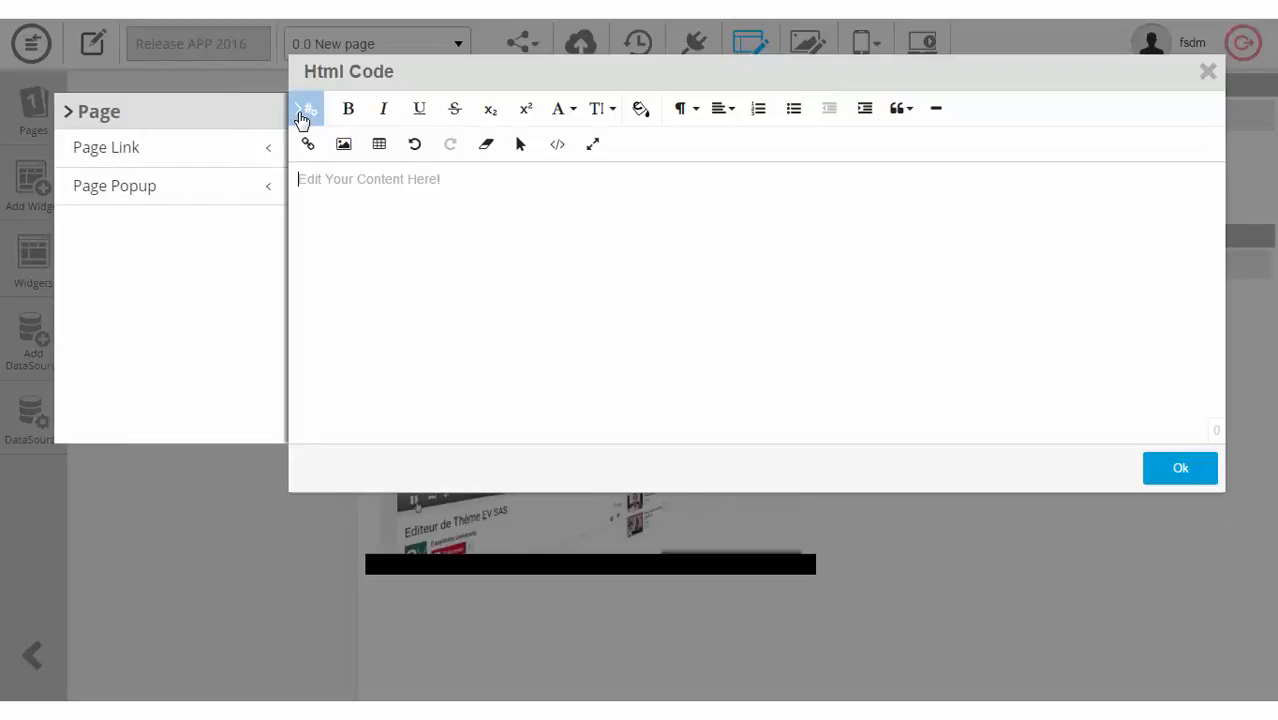
{"action": "left_click", "coordinate": [74, 113]}
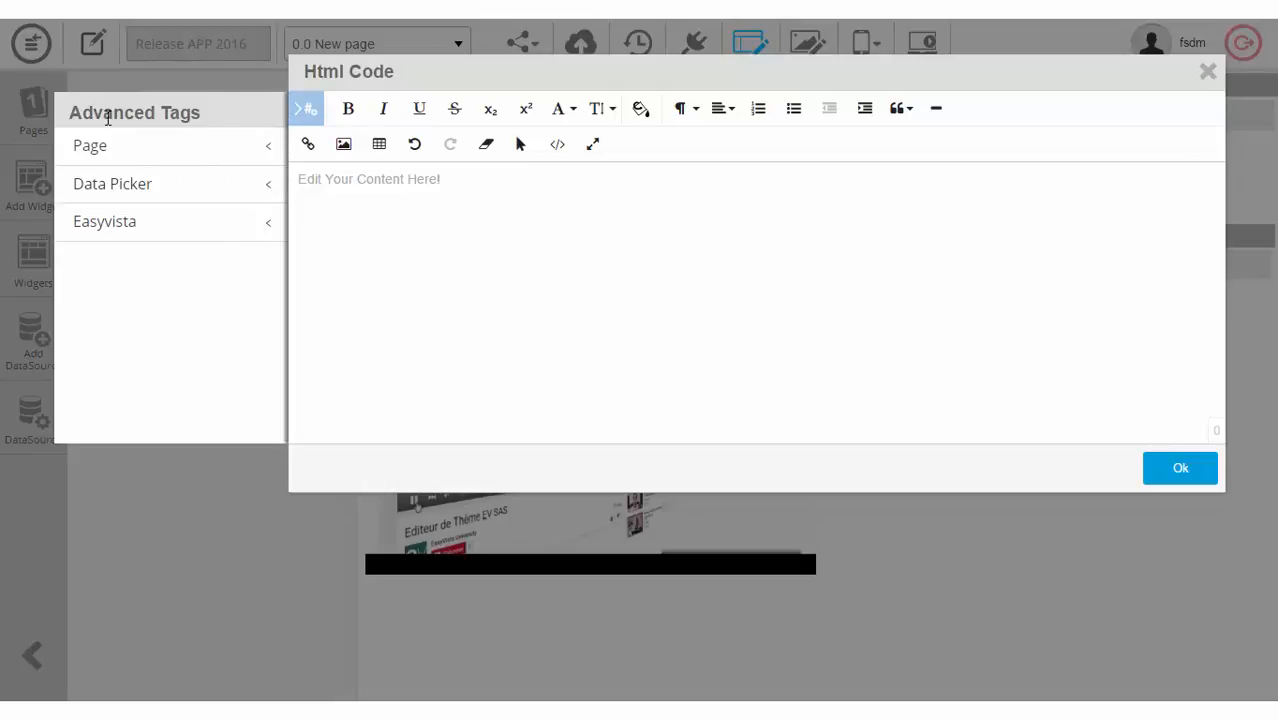
{"action": "left_click", "coordinate": [150, 189]}
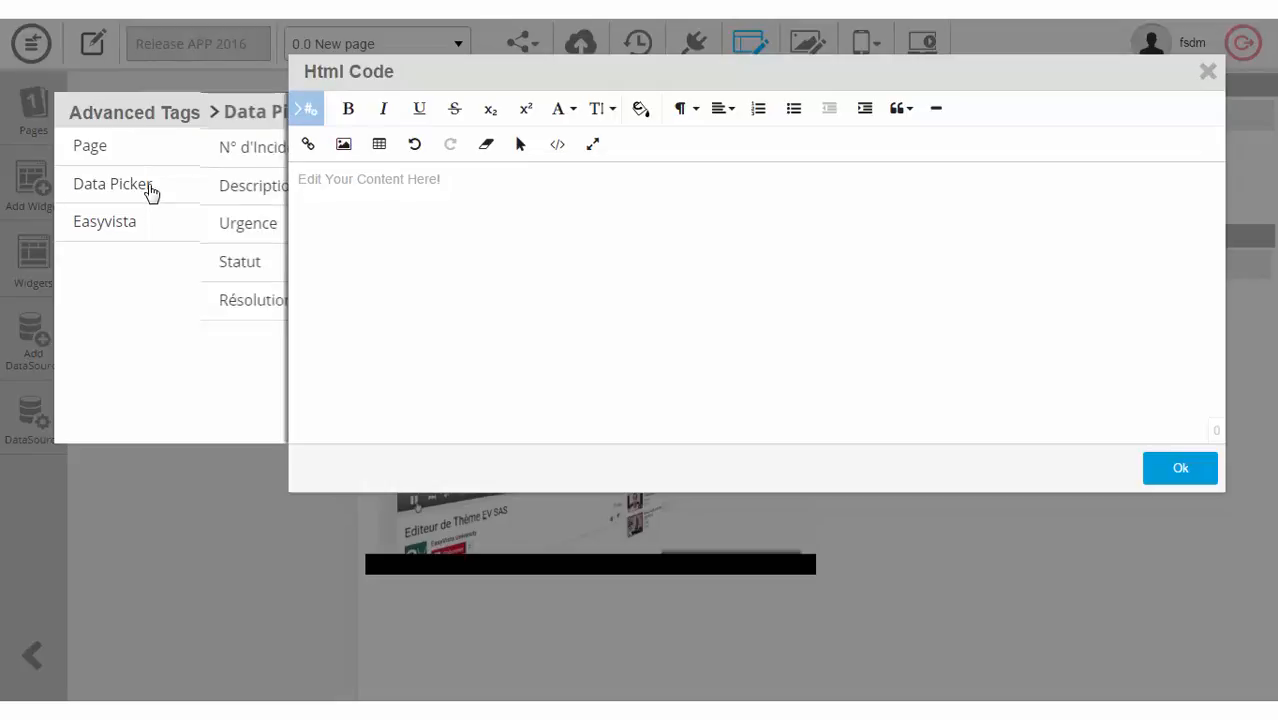
{"action": "left_click", "coordinate": [137, 149]}
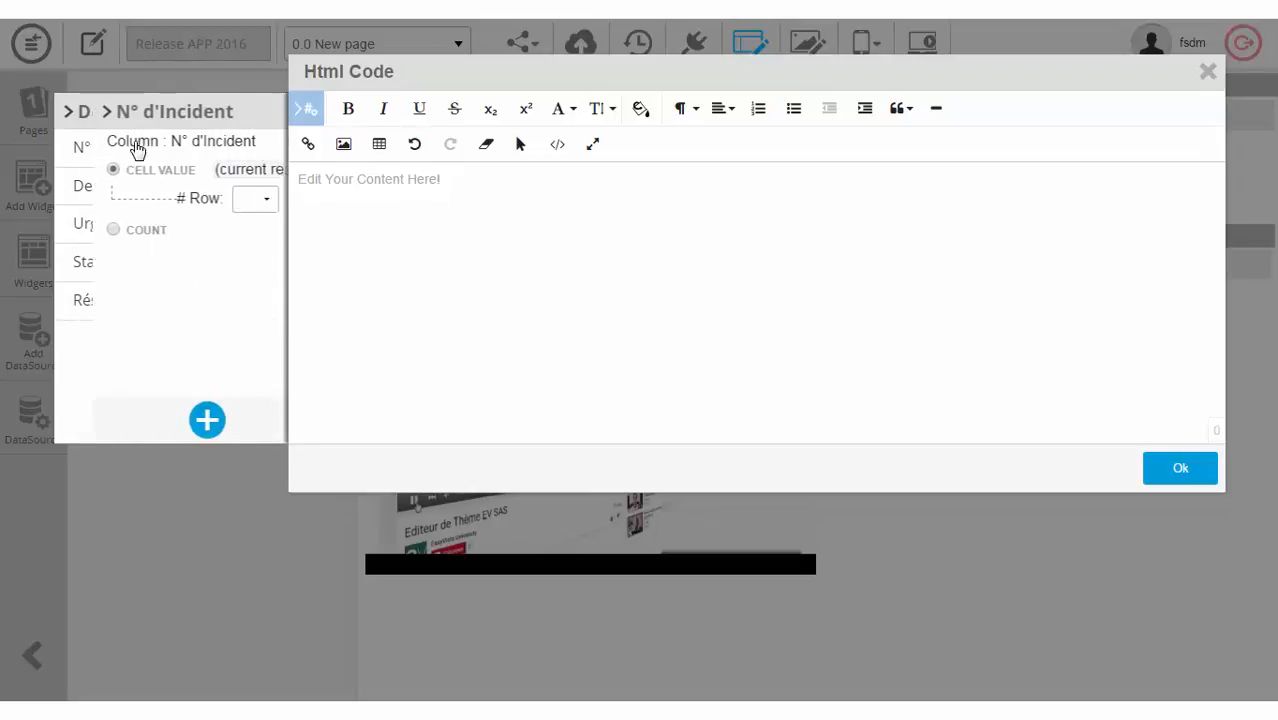
{"action": "left_click", "coordinate": [168, 419]}
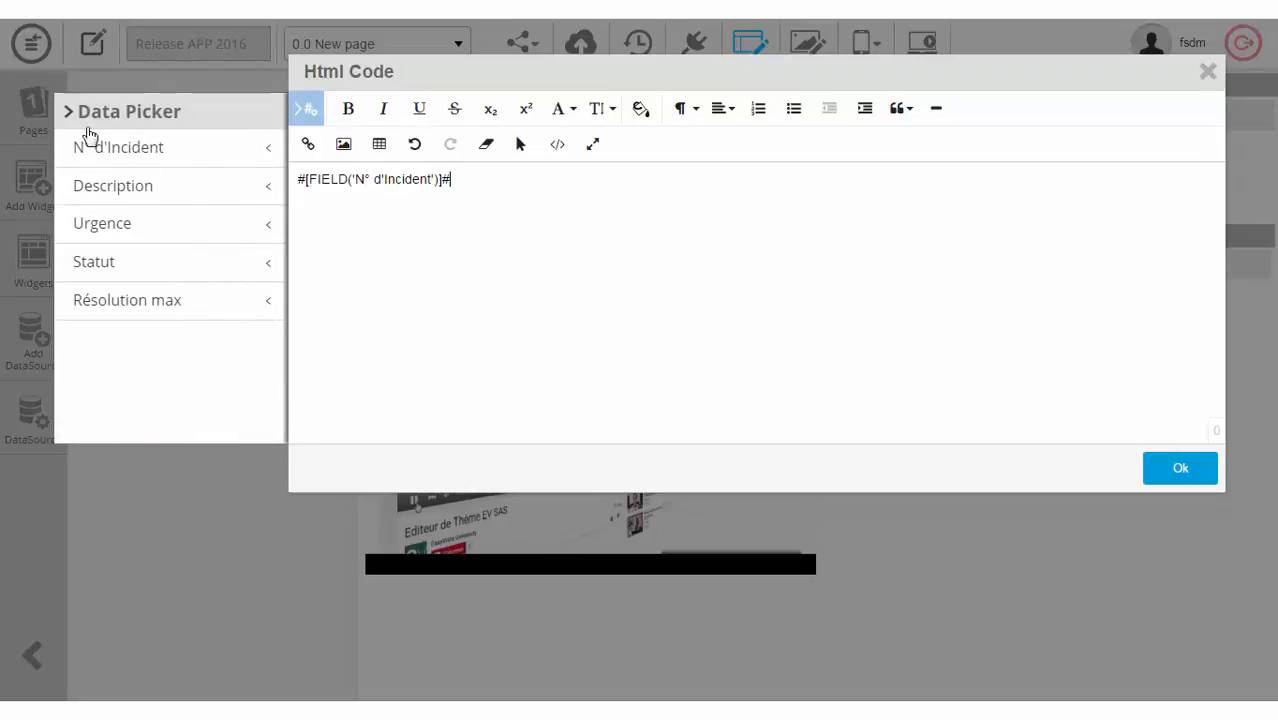
Step: Add the EasyVista Document upload tag on its own line and save the HTML
{"action": "left_click", "coordinate": [72, 116]}
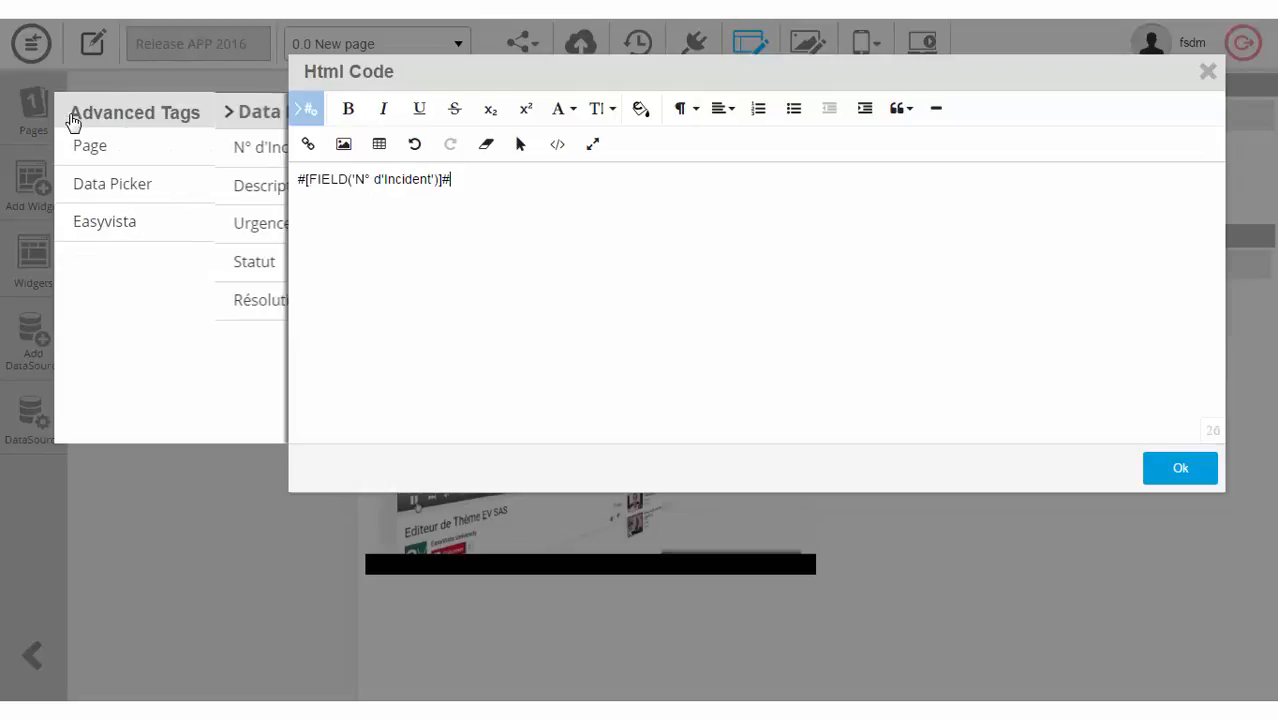
{"action": "left_click", "coordinate": [130, 225]}
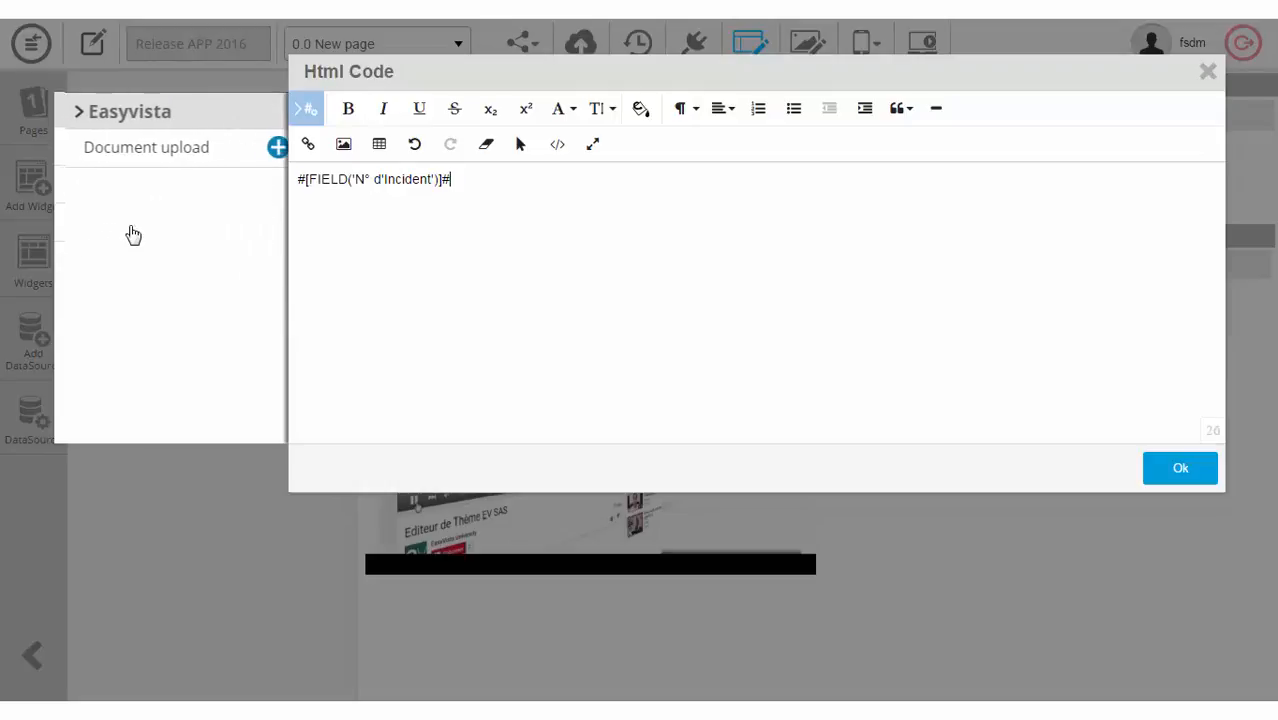
{"action": "left_click", "coordinate": [267, 150]}
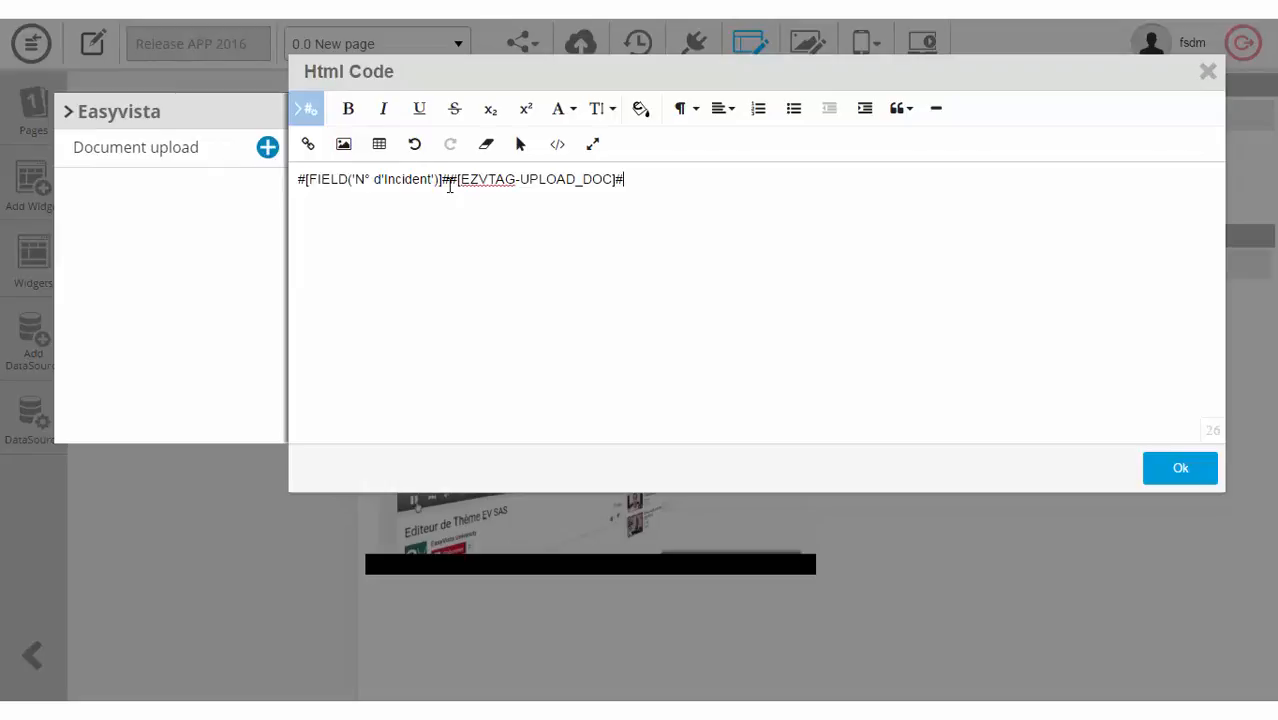
{"action": "key", "text": "Return"}
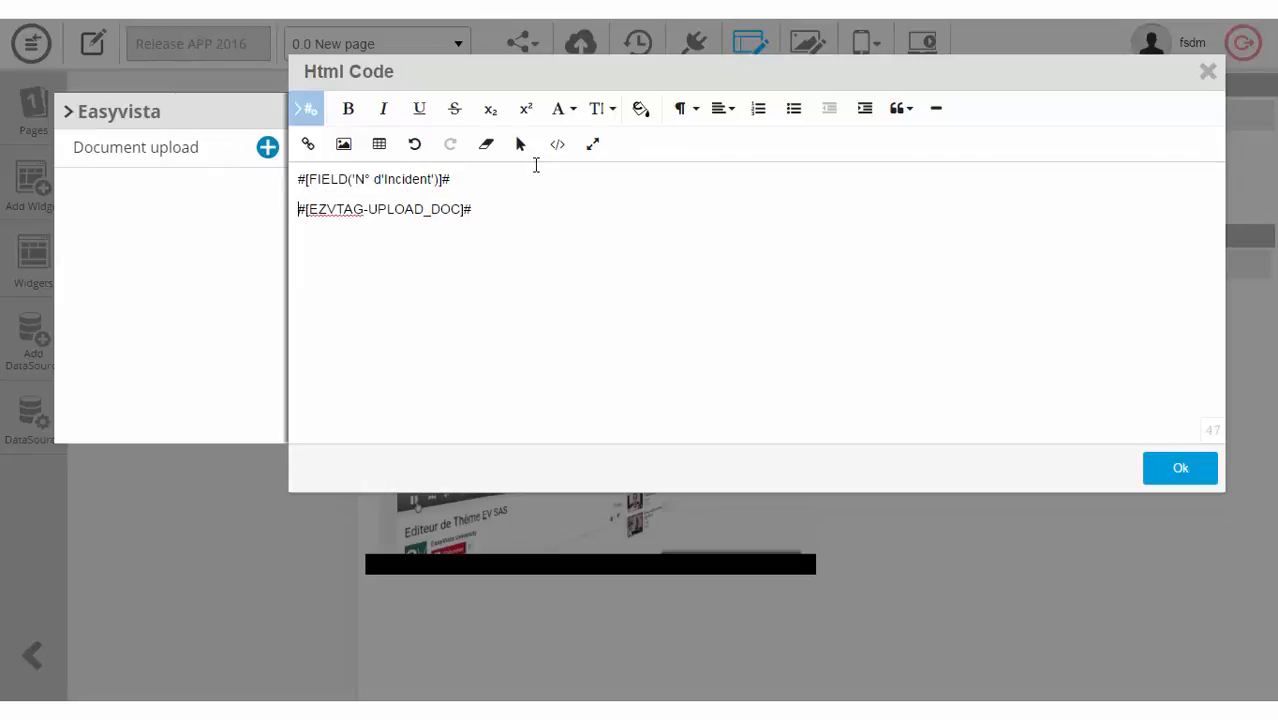
{"action": "left_click", "coordinate": [1182, 478]}
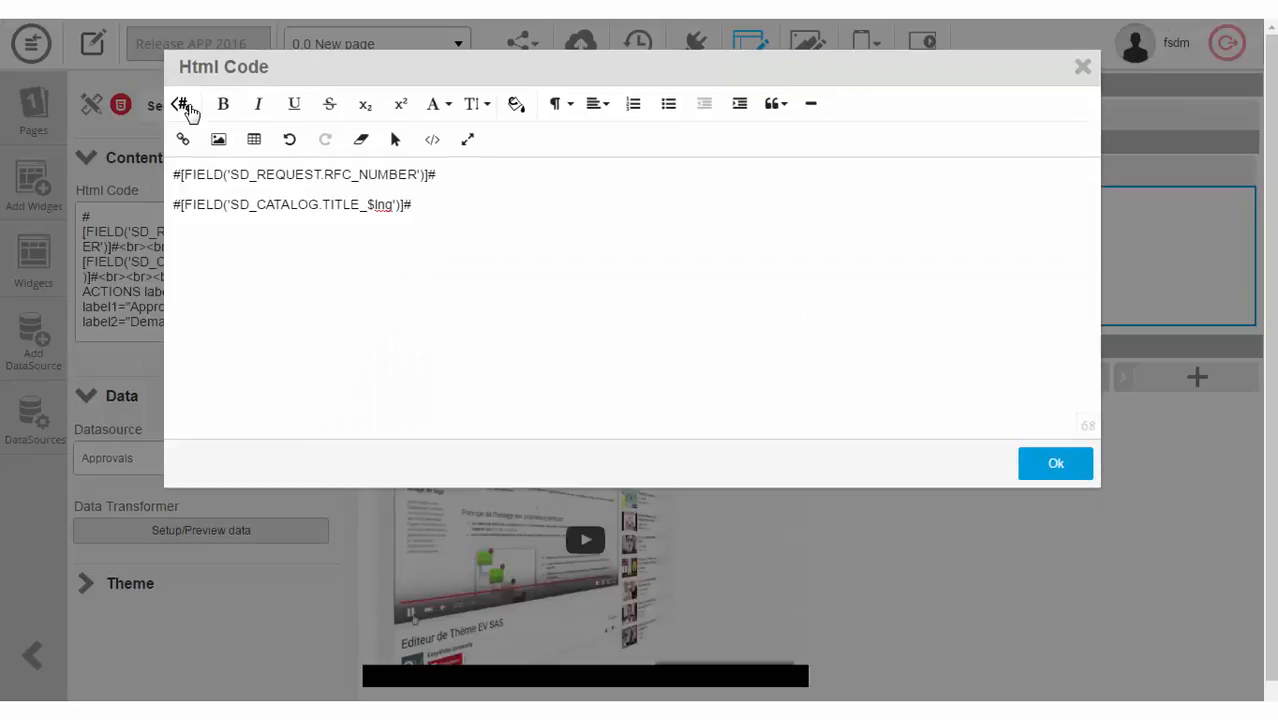
Step: Insert a workflow actions tag labelling buttons Refuser and Approuver, with Information Request hidden
{"action": "left_click", "coordinate": [190, 108]}
{"action": "left_click", "coordinate": [192, 228]}
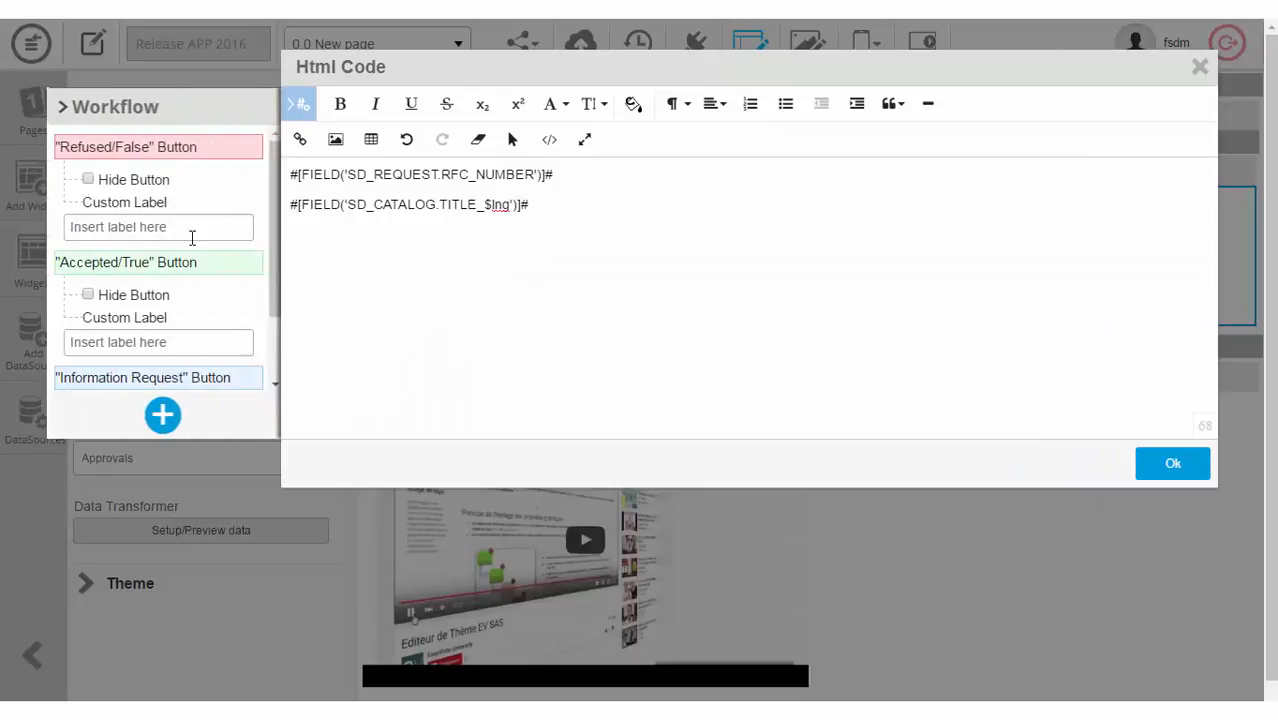
{"action": "left_click", "coordinate": [117, 224]}
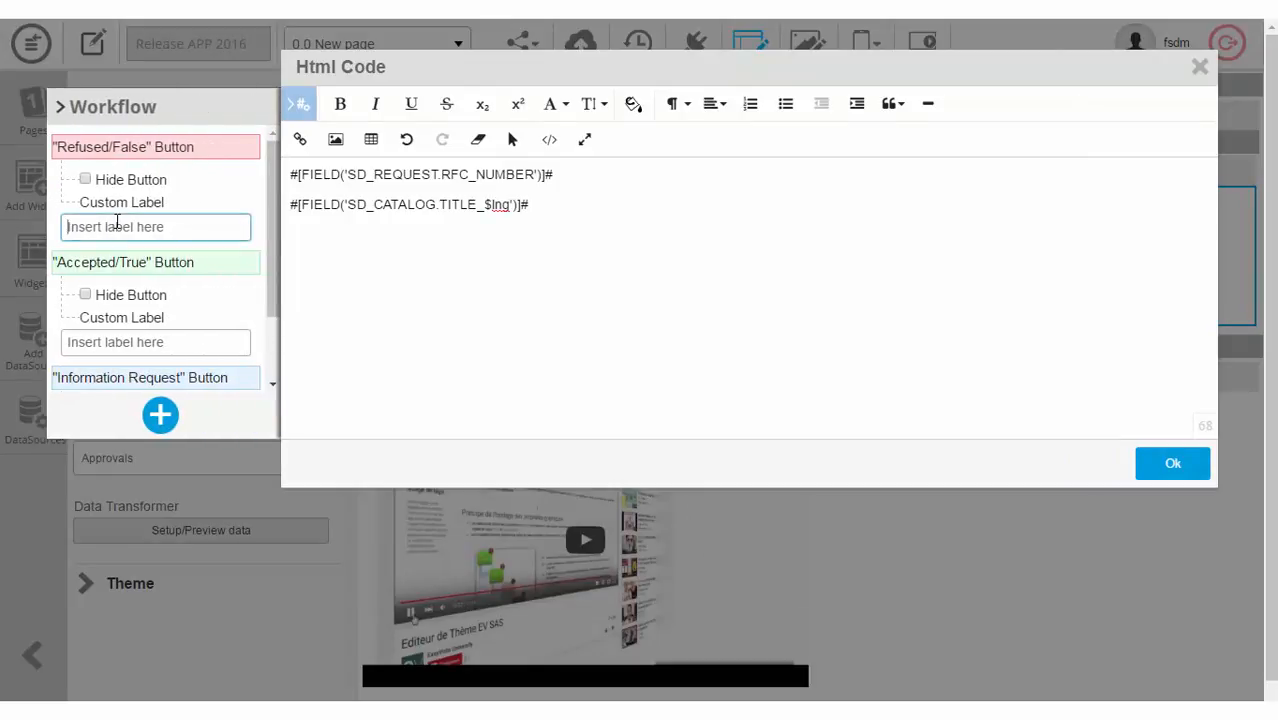
{"action": "type", "text": "Refuser"}
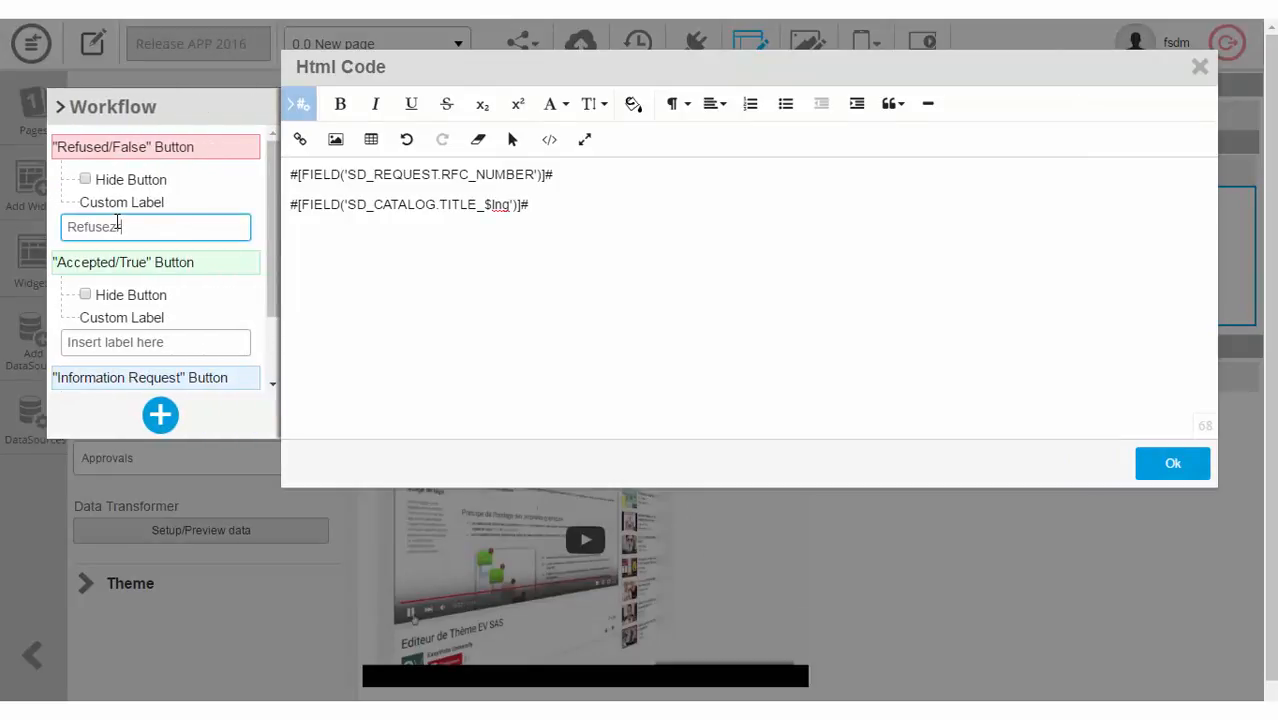
{"action": "left_click", "coordinate": [122, 341]}
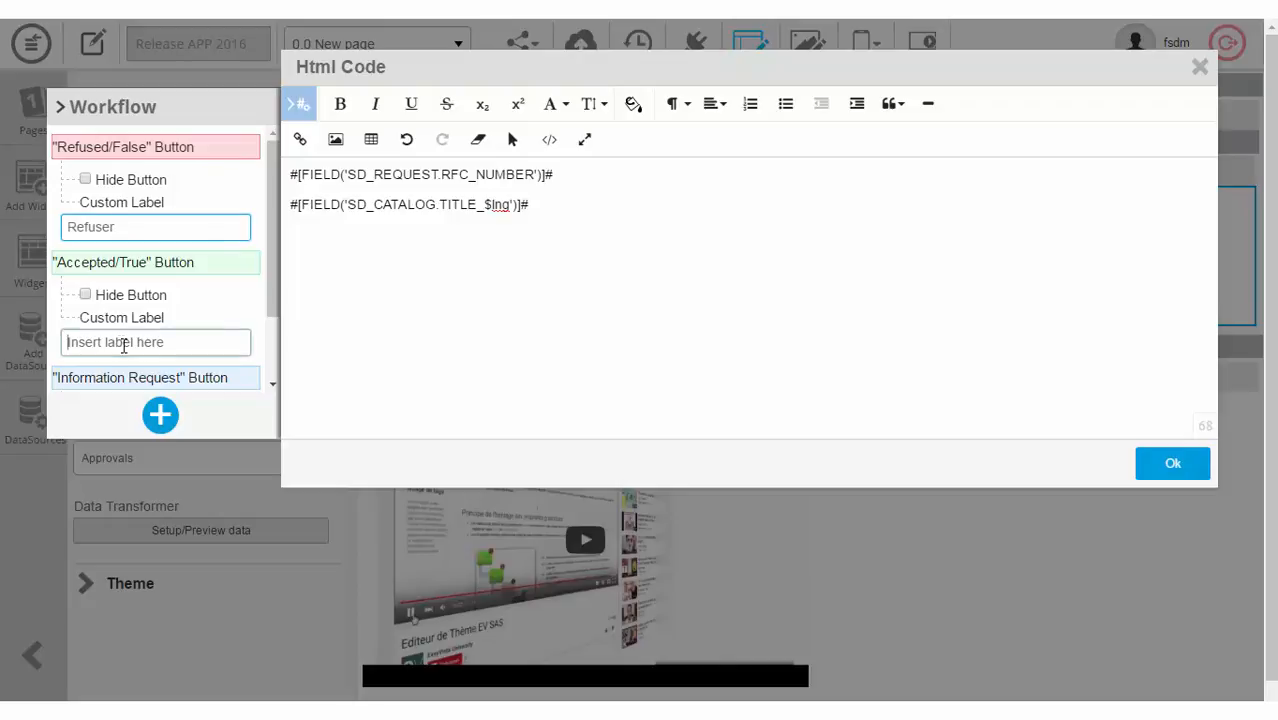
{"action": "type", "text": "Ap"}
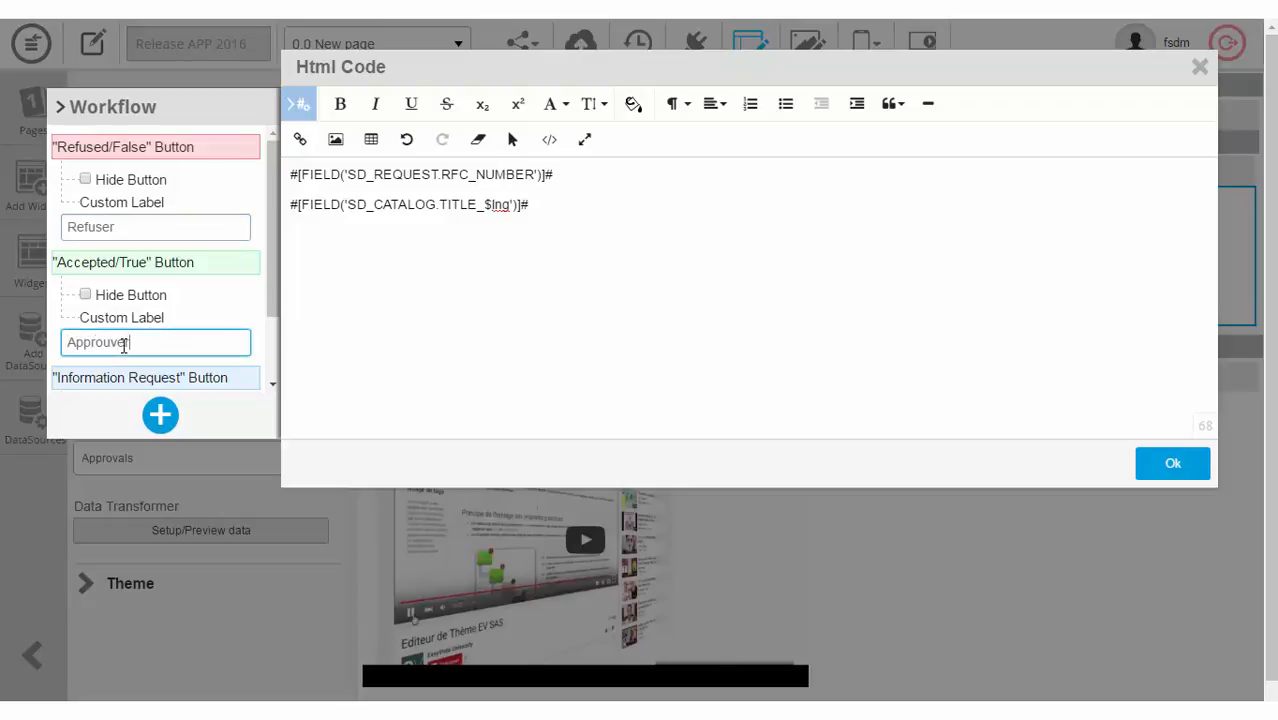
{"action": "type", "text": "prouver"}
{"action": "scroll", "coordinate": [124, 345], "scroll_direction": "down", "scroll_amount": 3}
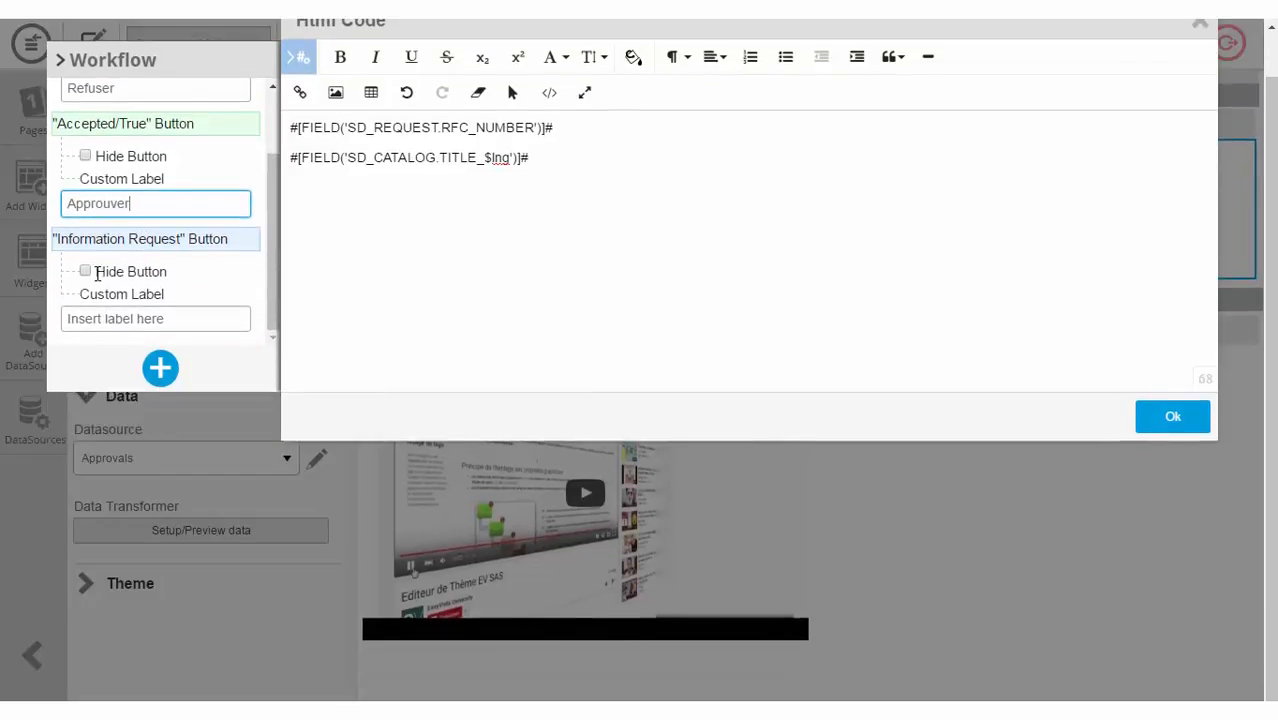
{"action": "left_click", "coordinate": [85, 272]}
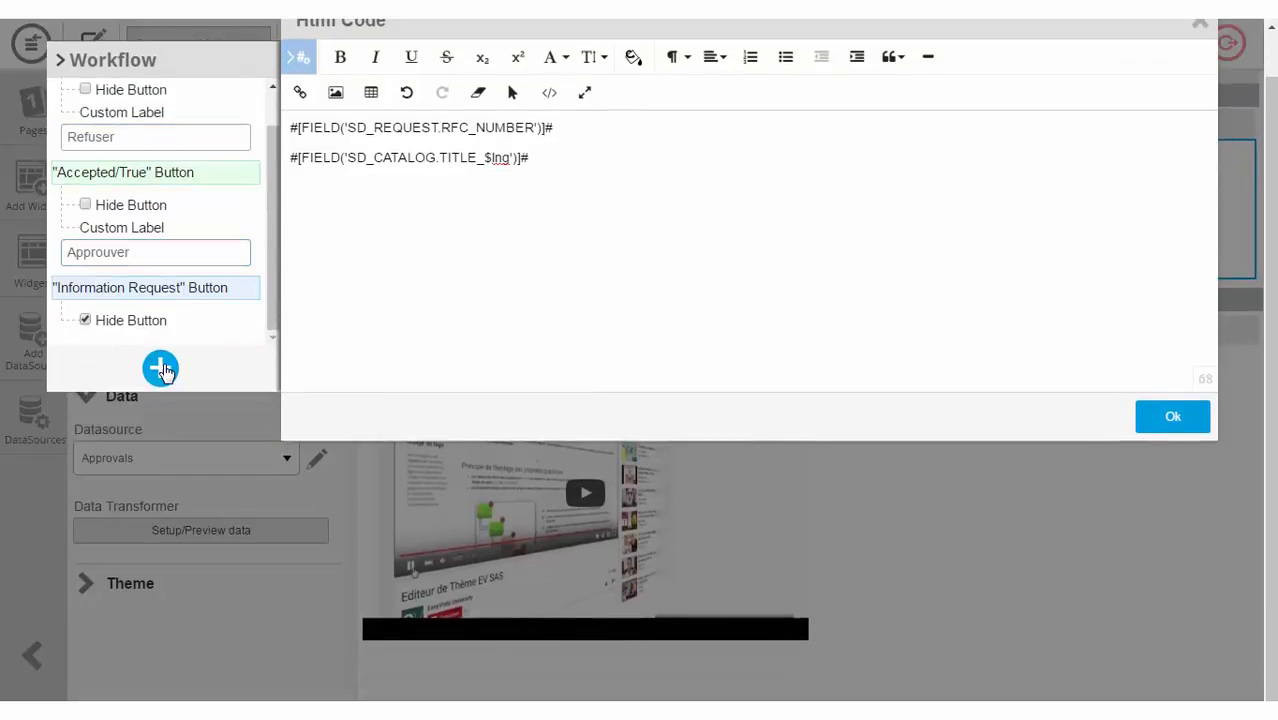
{"action": "left_click", "coordinate": [160, 366]}
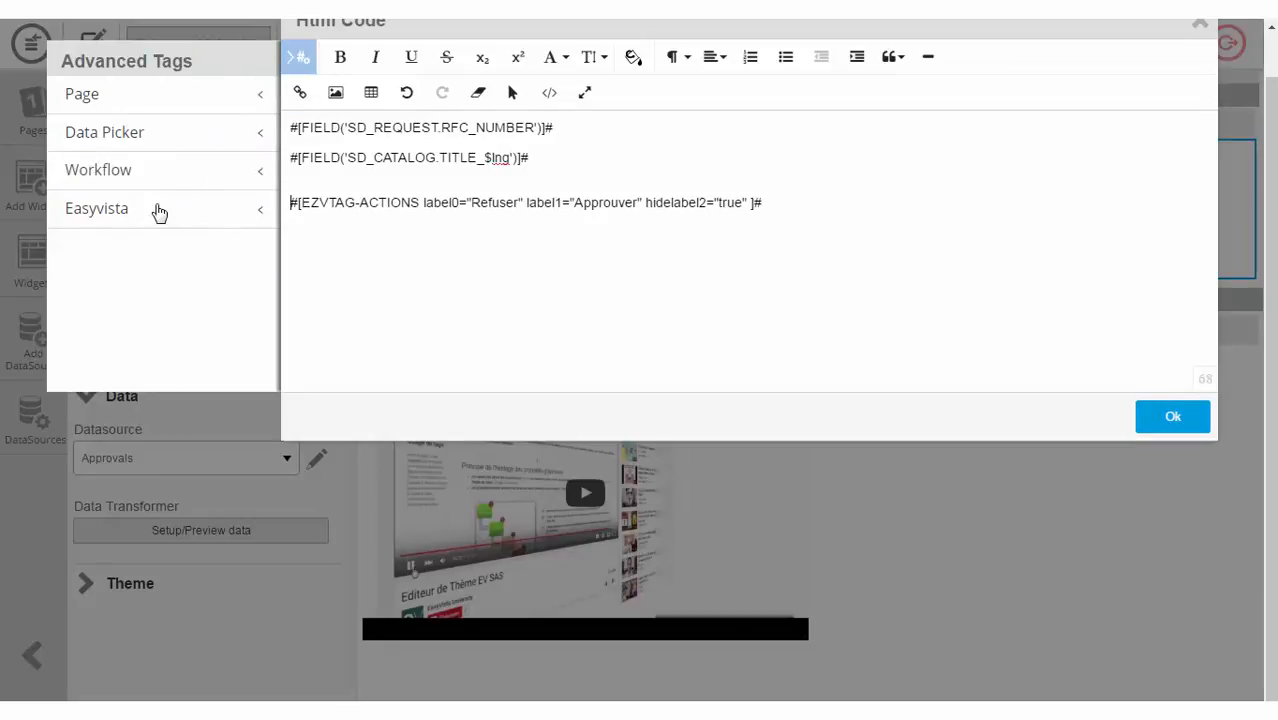
Step: Insert a second actions tag relabelling Information Request as 'Demande d'info', on its own line
{"action": "left_click", "coordinate": [143, 183]}
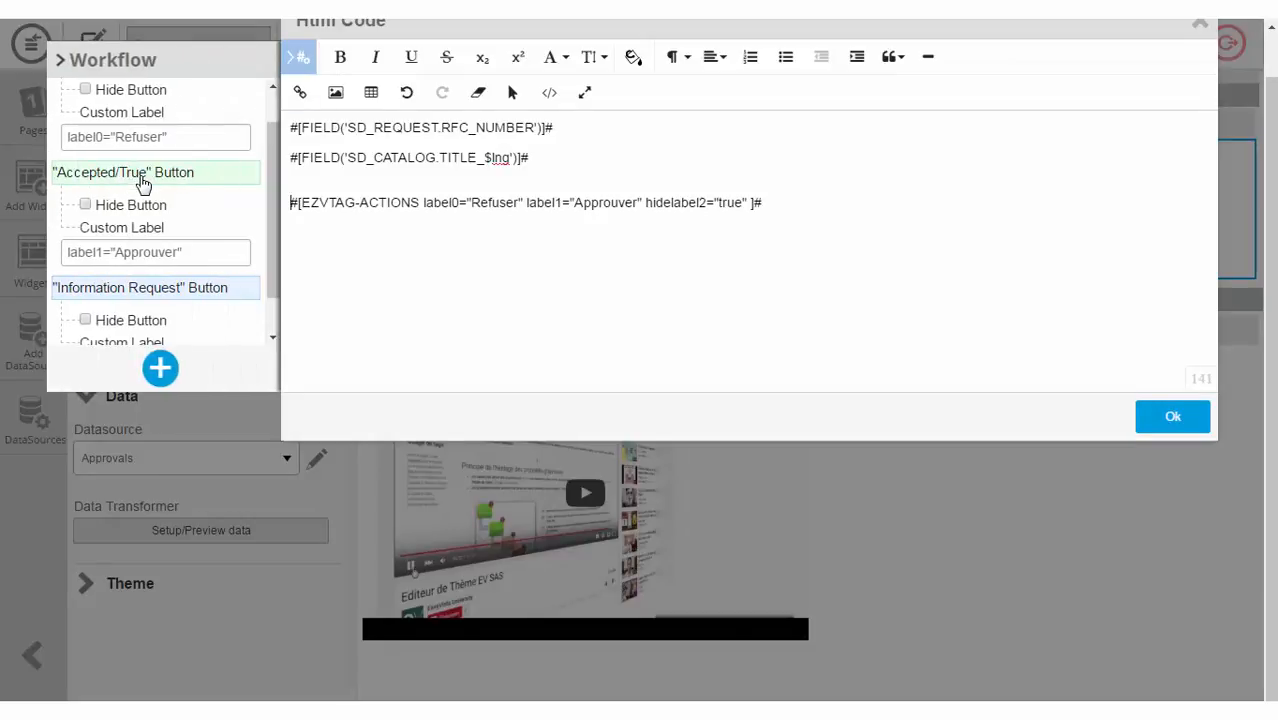
{"action": "scroll", "coordinate": [143, 200], "scroll_direction": "down", "scroll_amount": 3}
{"action": "left_click", "coordinate": [185, 320]}
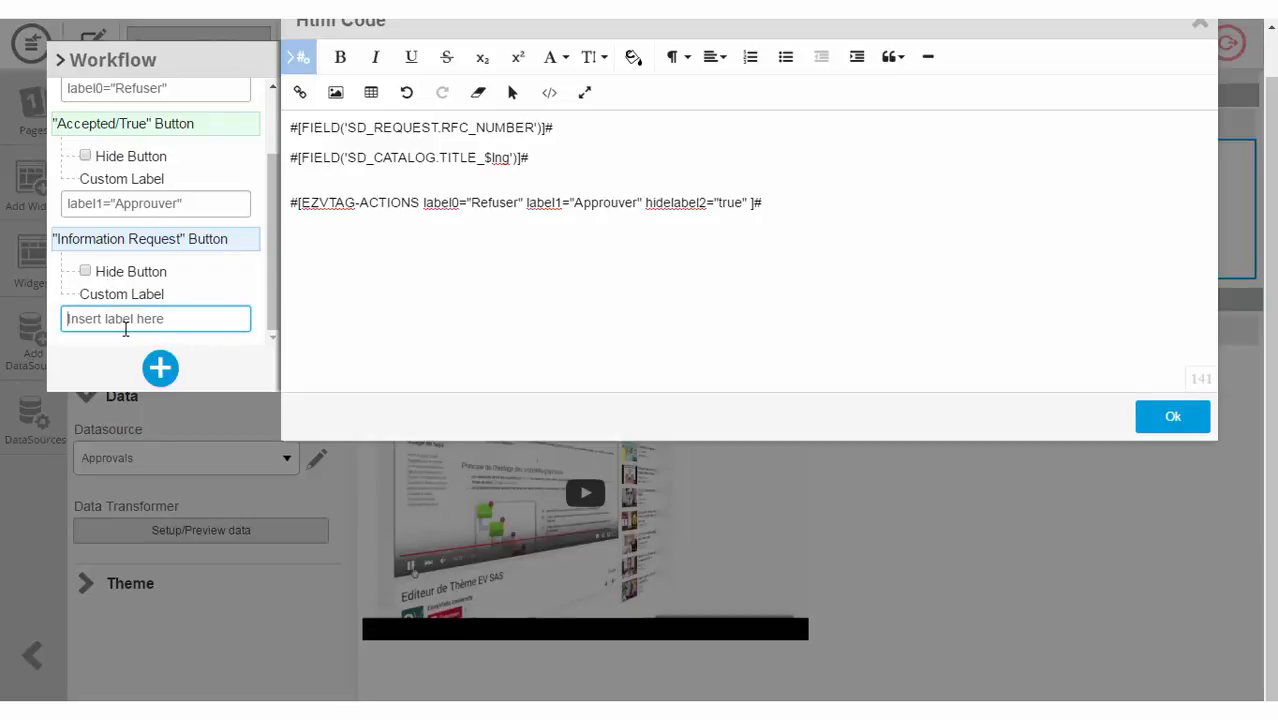
{"action": "type", "text": "Demande d'info"}
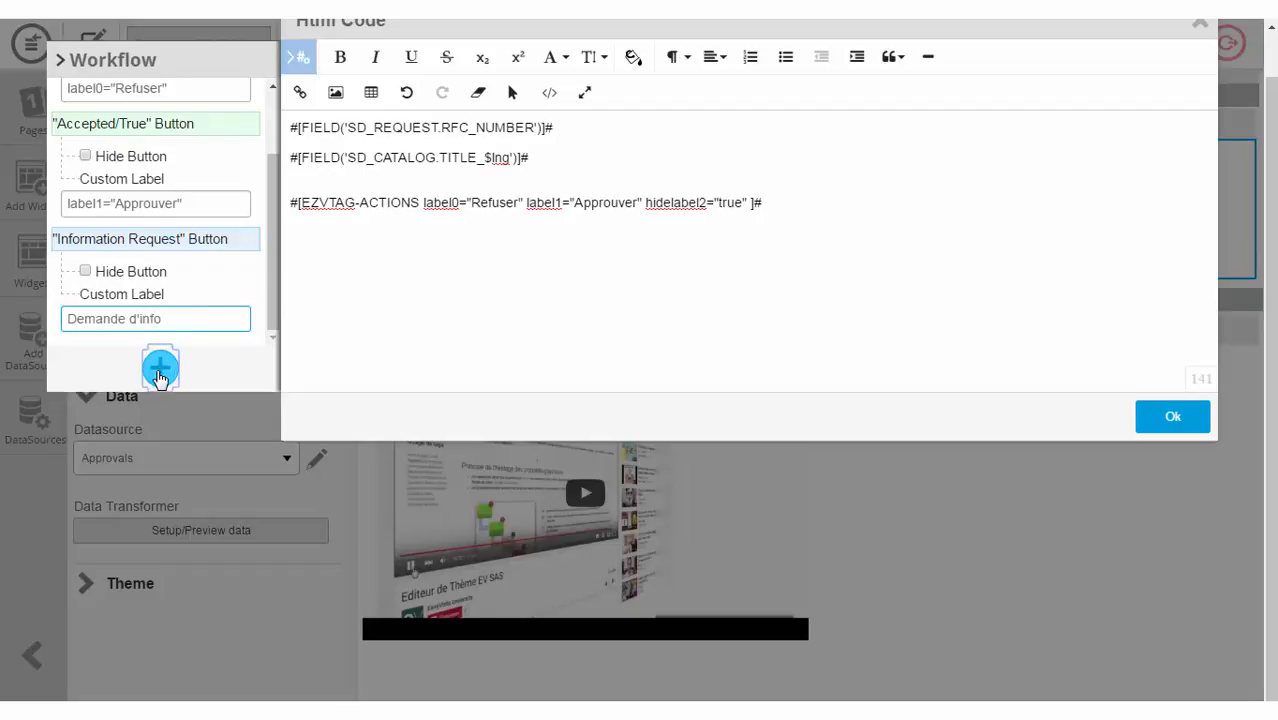
{"action": "left_click", "coordinate": [160, 368]}
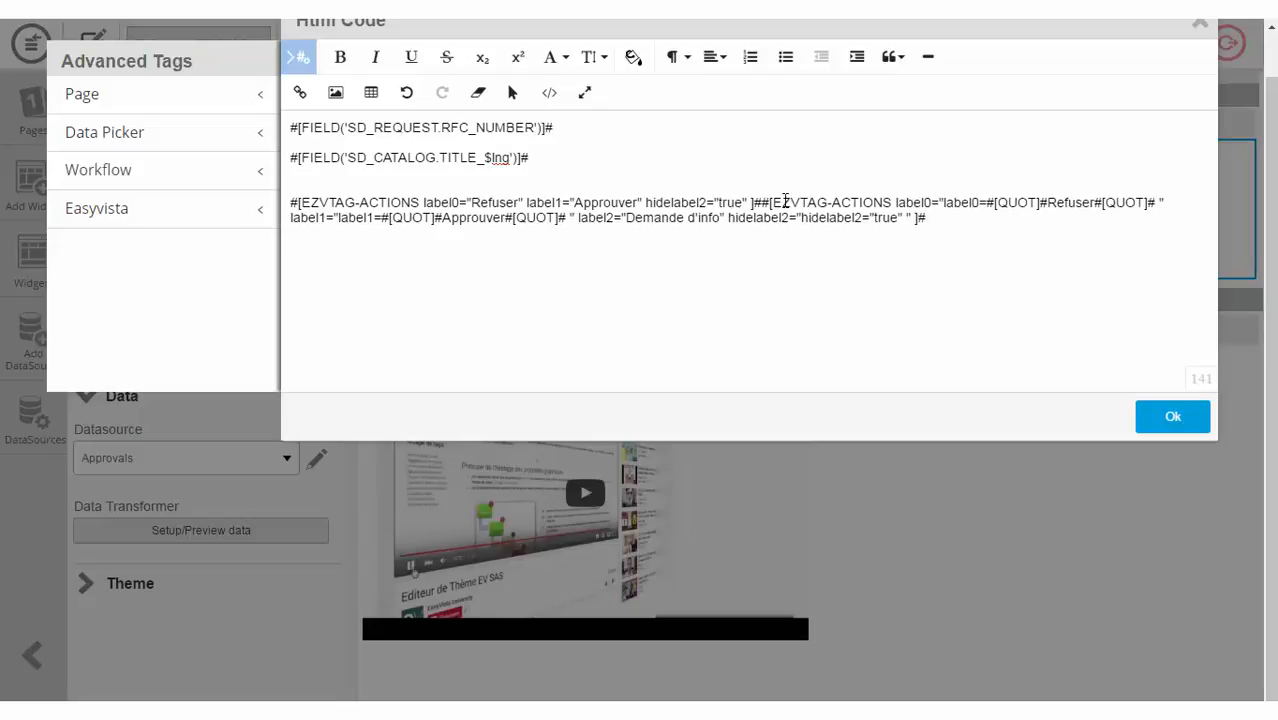
{"action": "left_click", "coordinate": [762, 202]}
{"action": "key", "text": "Return"}
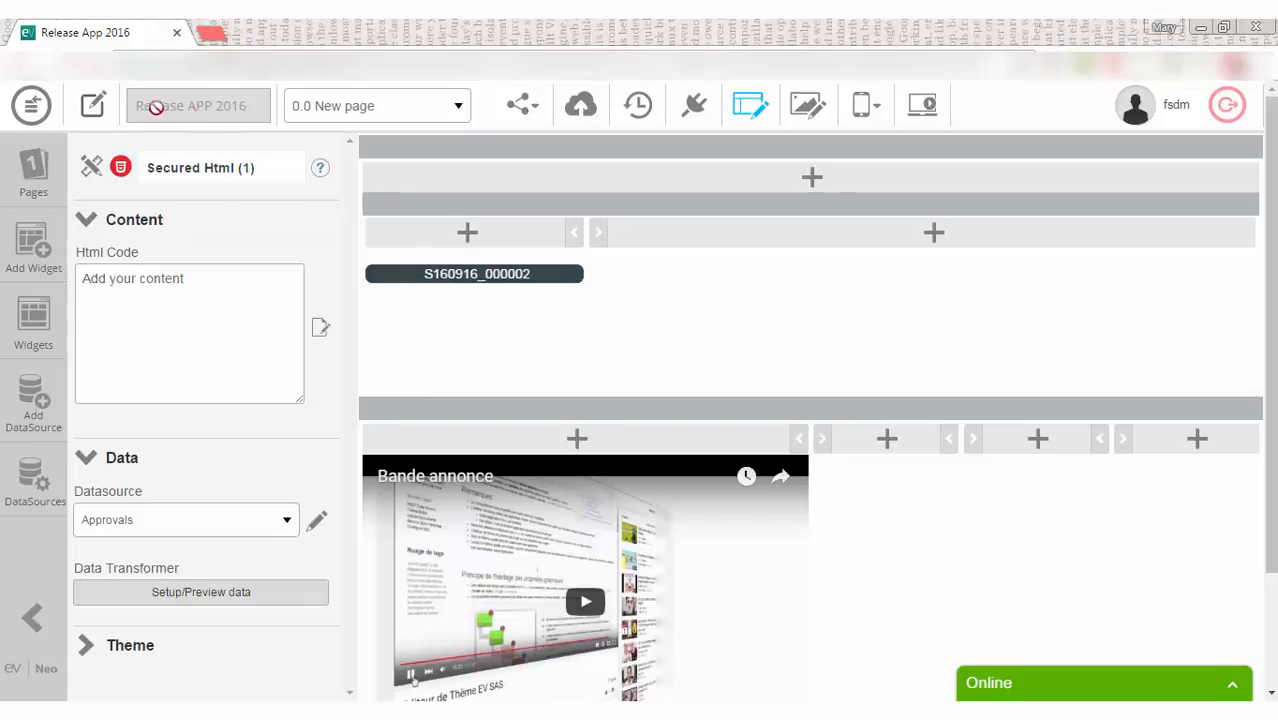
Step: Upload the faviconn image as the Release App 2016 favicon in Application Properties and save
{"action": "left_click", "coordinate": [93, 107]}
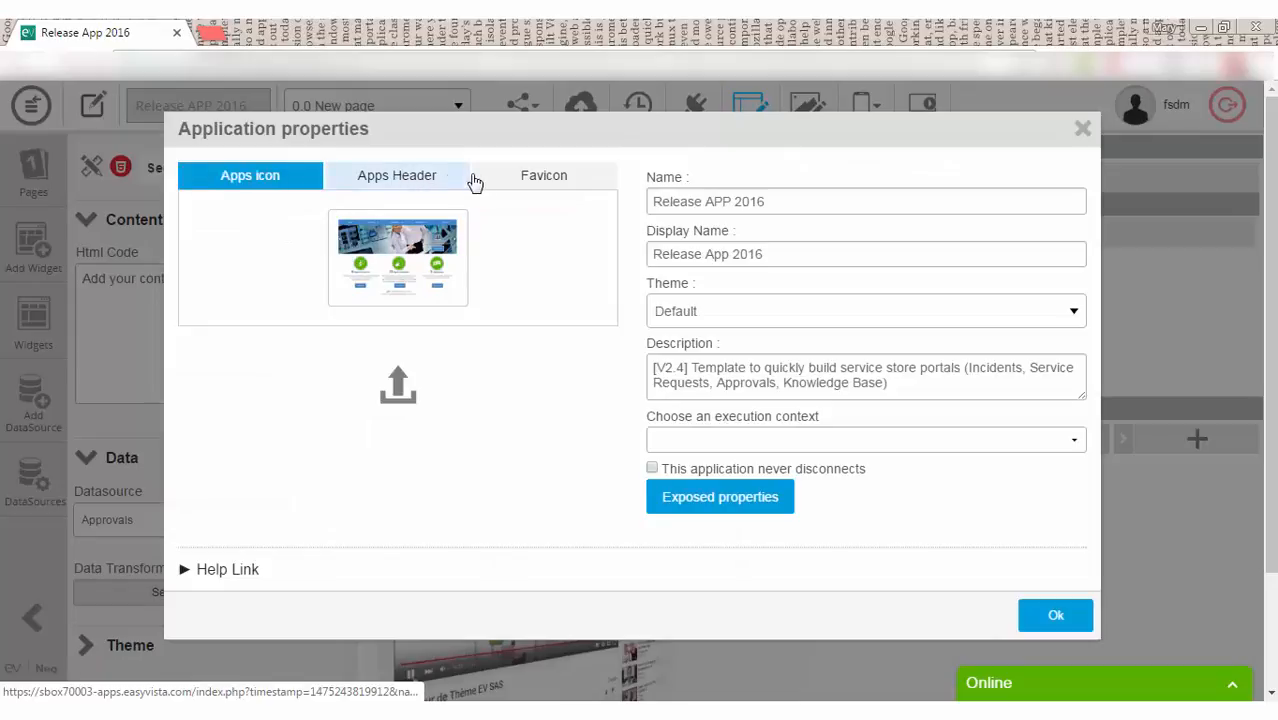
{"action": "left_click", "coordinate": [525, 180]}
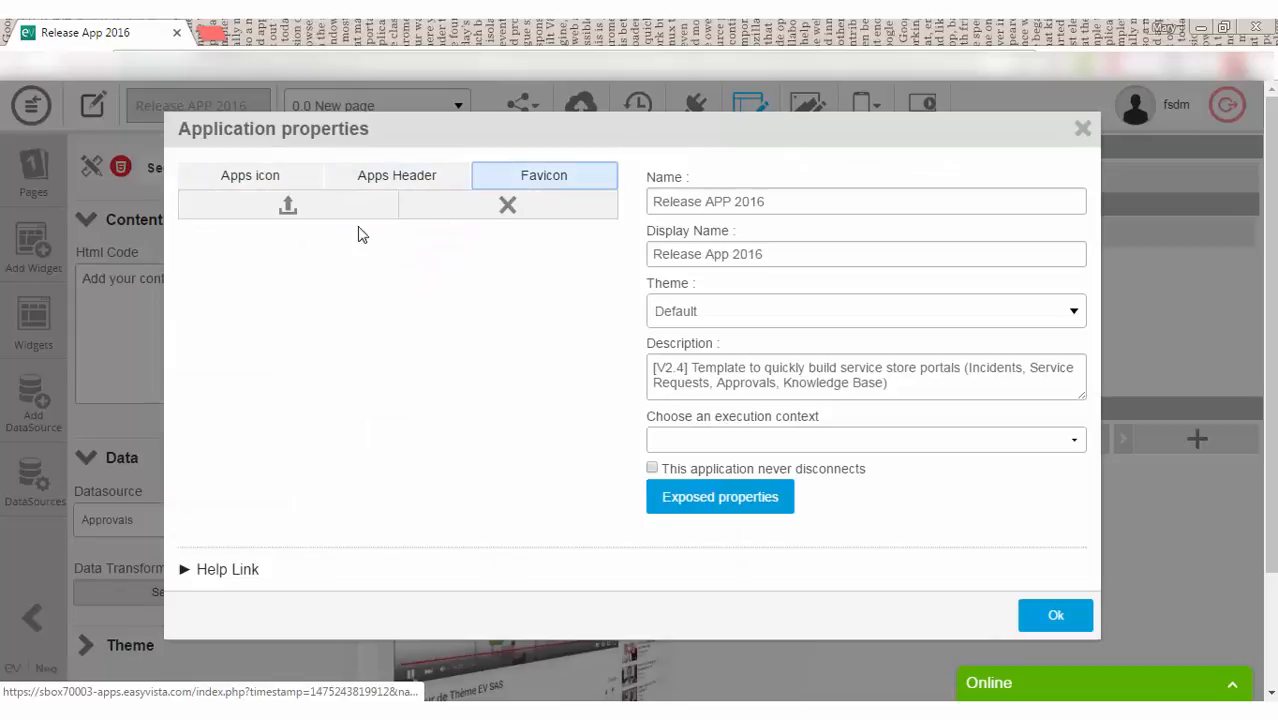
{"action": "left_click", "coordinate": [284, 209]}
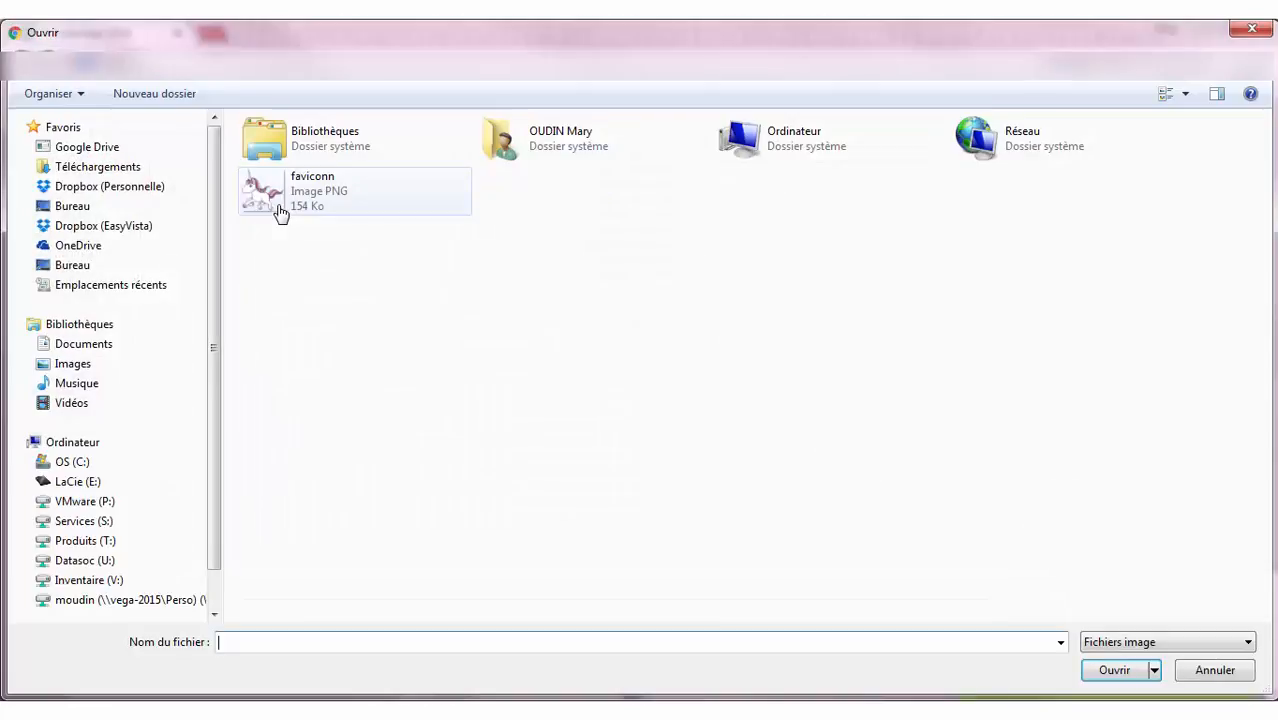
{"action": "left_click", "coordinate": [280, 205]}
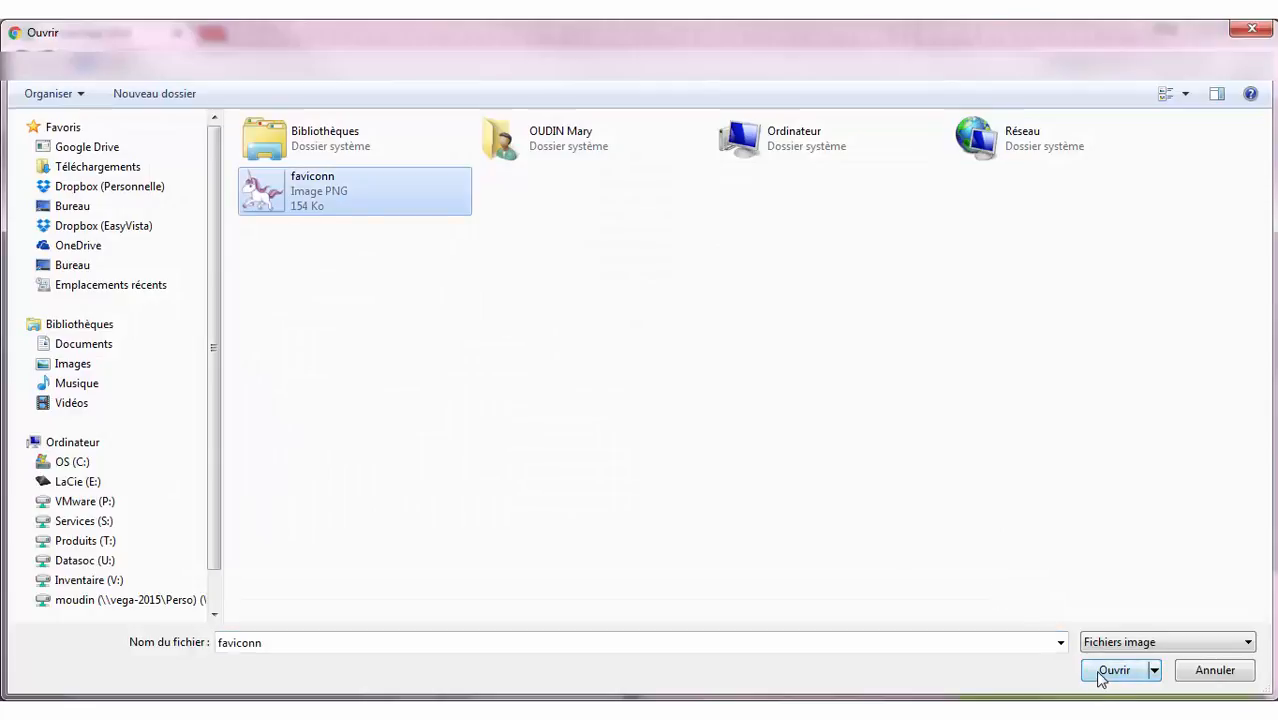
{"action": "left_click", "coordinate": [1102, 675]}
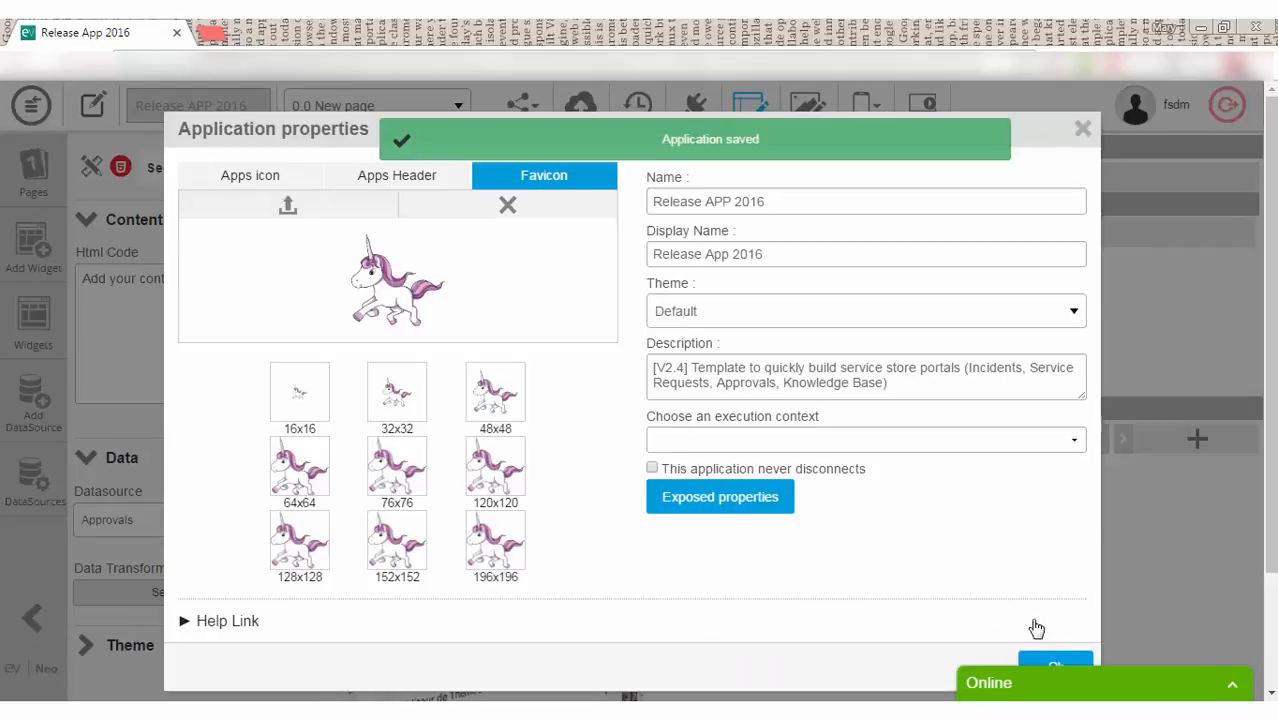
{"action": "left_click", "coordinate": [1053, 662]}
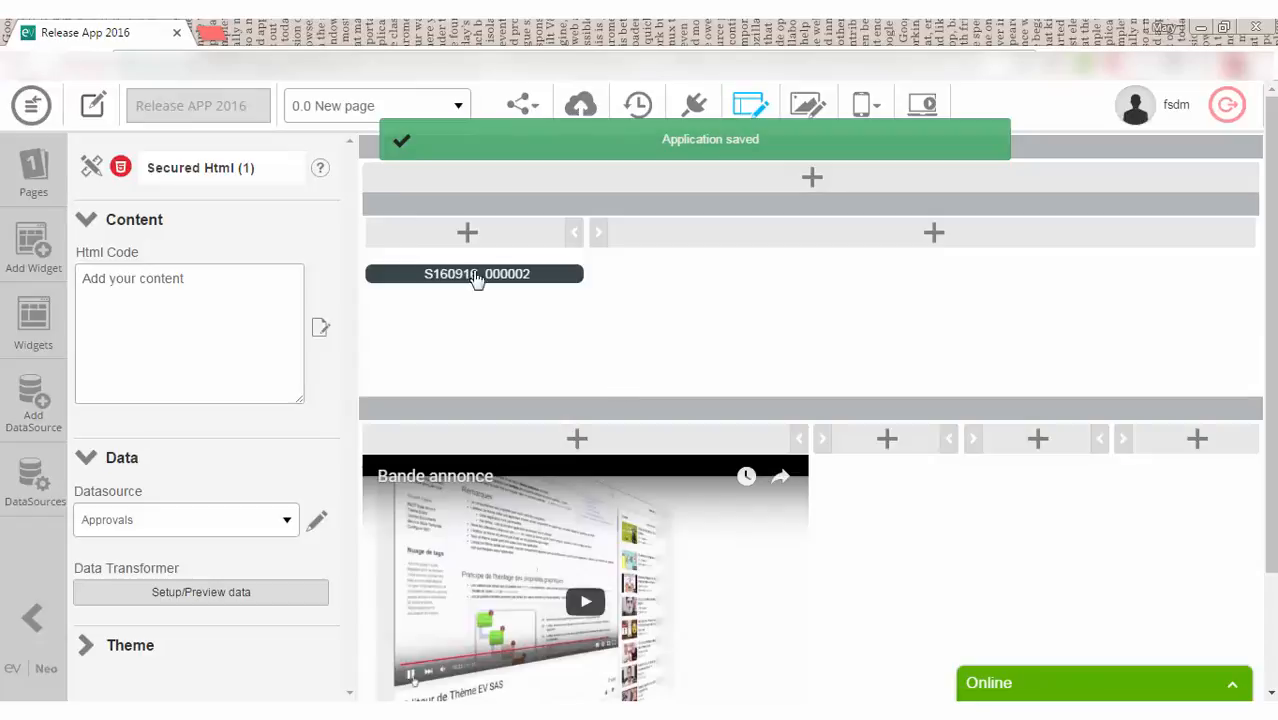
Step: Preview the app with Execute, then add a new page from the Pages panel
{"action": "left_click", "coordinate": [922, 106]}
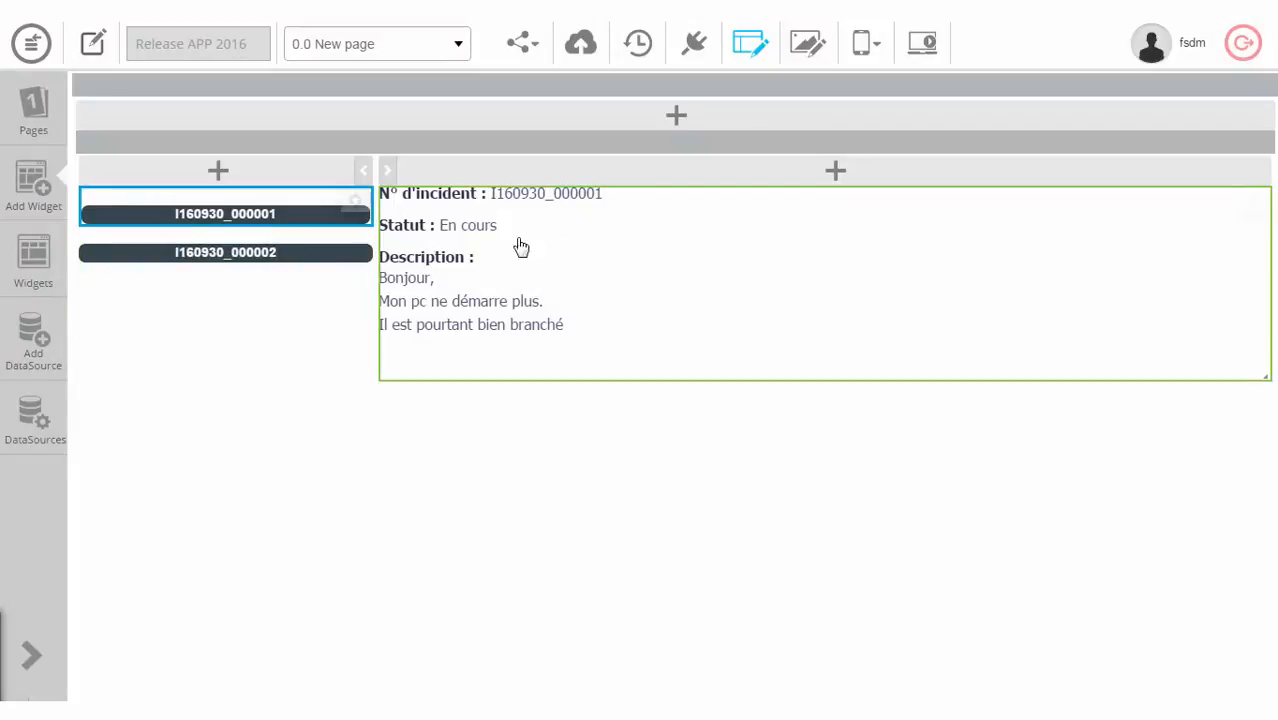
{"action": "left_click", "coordinate": [33, 108]}
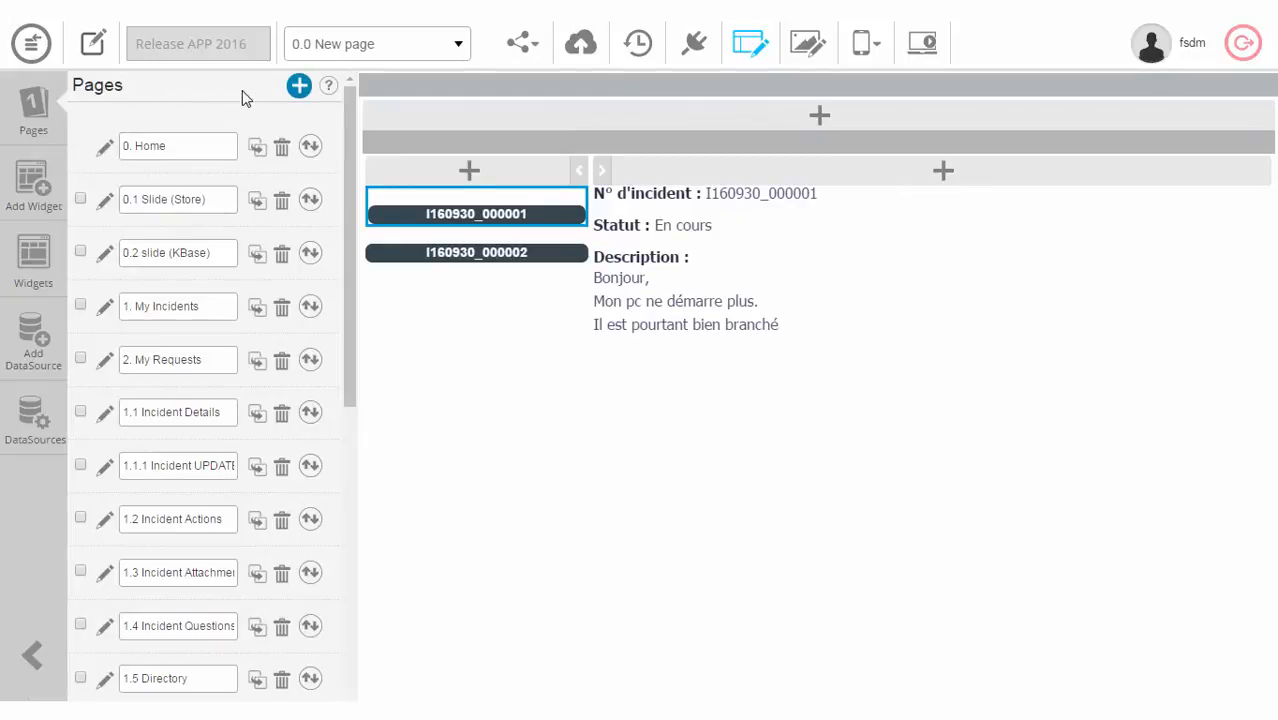
{"action": "left_click", "coordinate": [299, 88]}
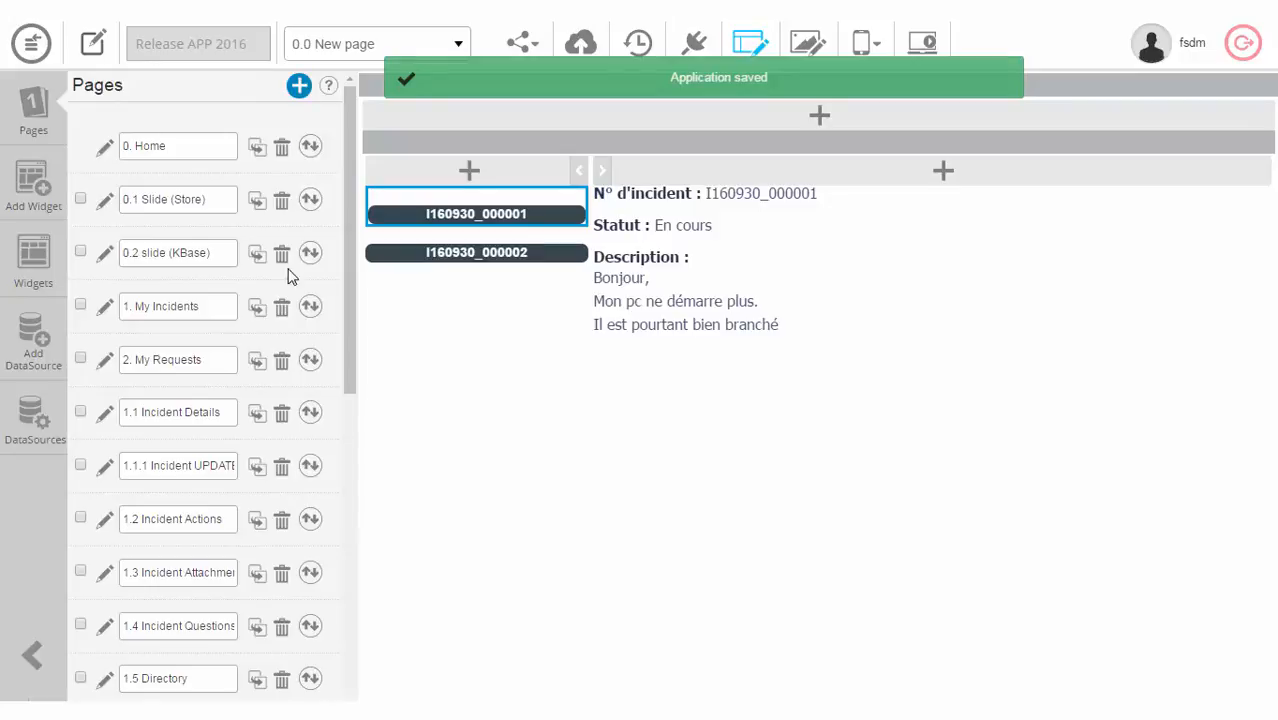
{"action": "scroll", "coordinate": [288, 280], "scroll_direction": "down", "scroll_amount": 7}
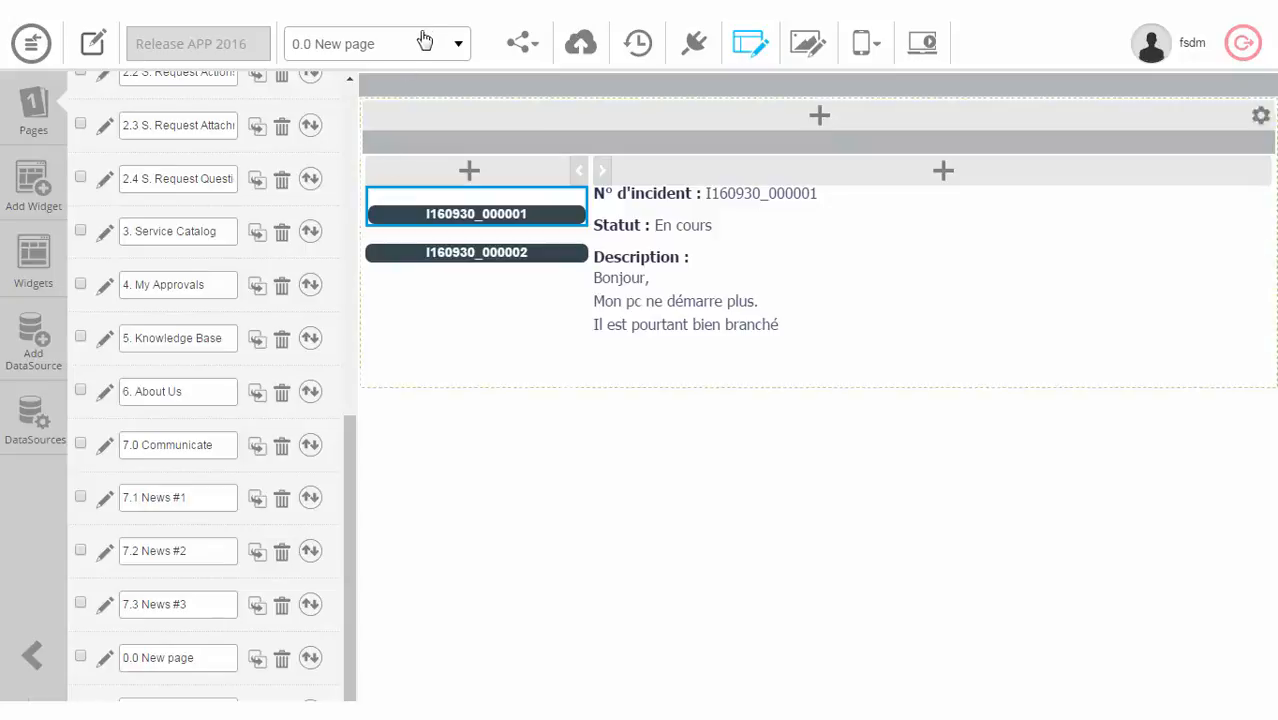
Step: Switch to the 0.01 update page and place the Update Incident Wizard widget on it
{"action": "left_click", "coordinate": [456, 44]}
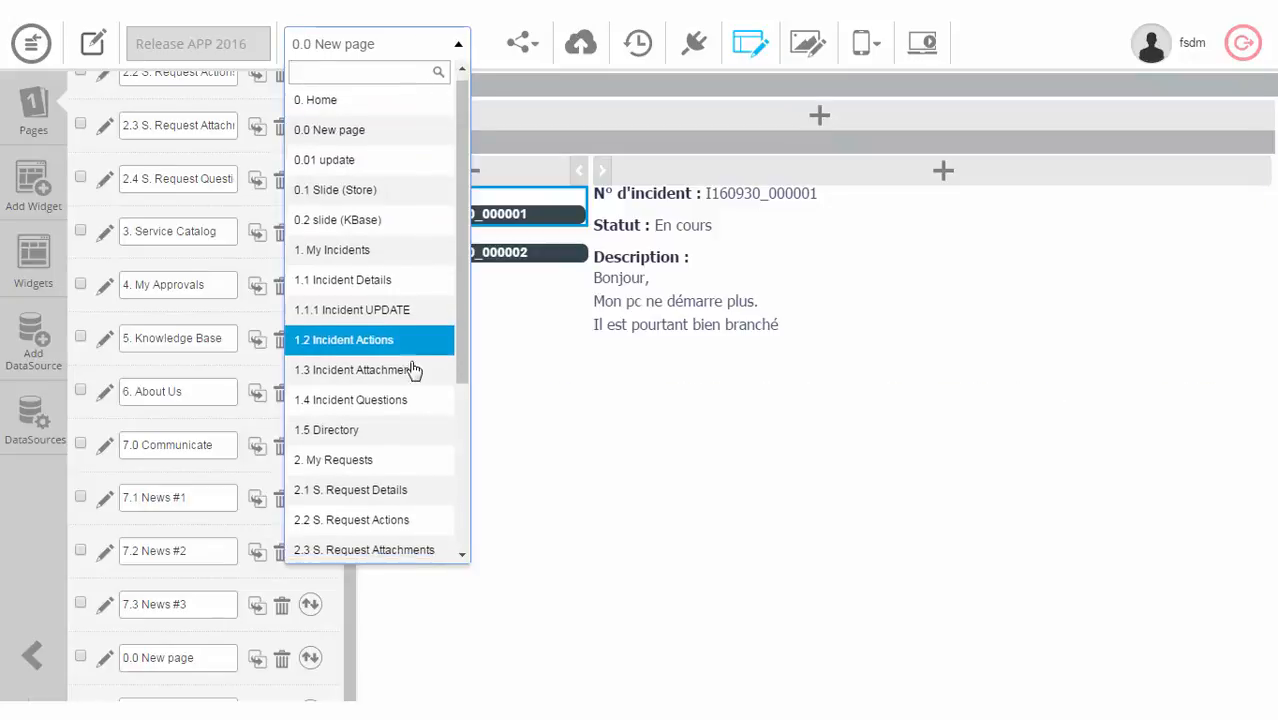
{"action": "scroll", "coordinate": [408, 277], "scroll_direction": "down", "scroll_amount": 1}
{"action": "scroll", "coordinate": [398, 174], "scroll_direction": "up", "scroll_amount": 1}
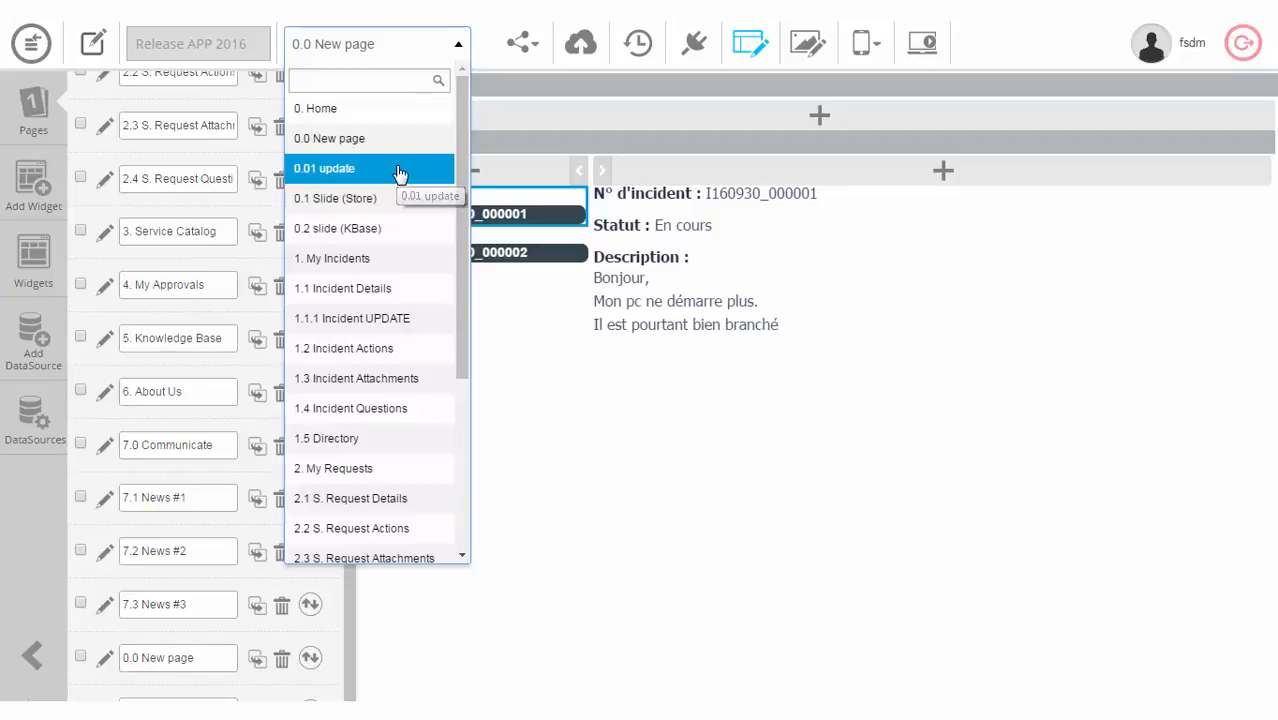
{"action": "left_click", "coordinate": [398, 172]}
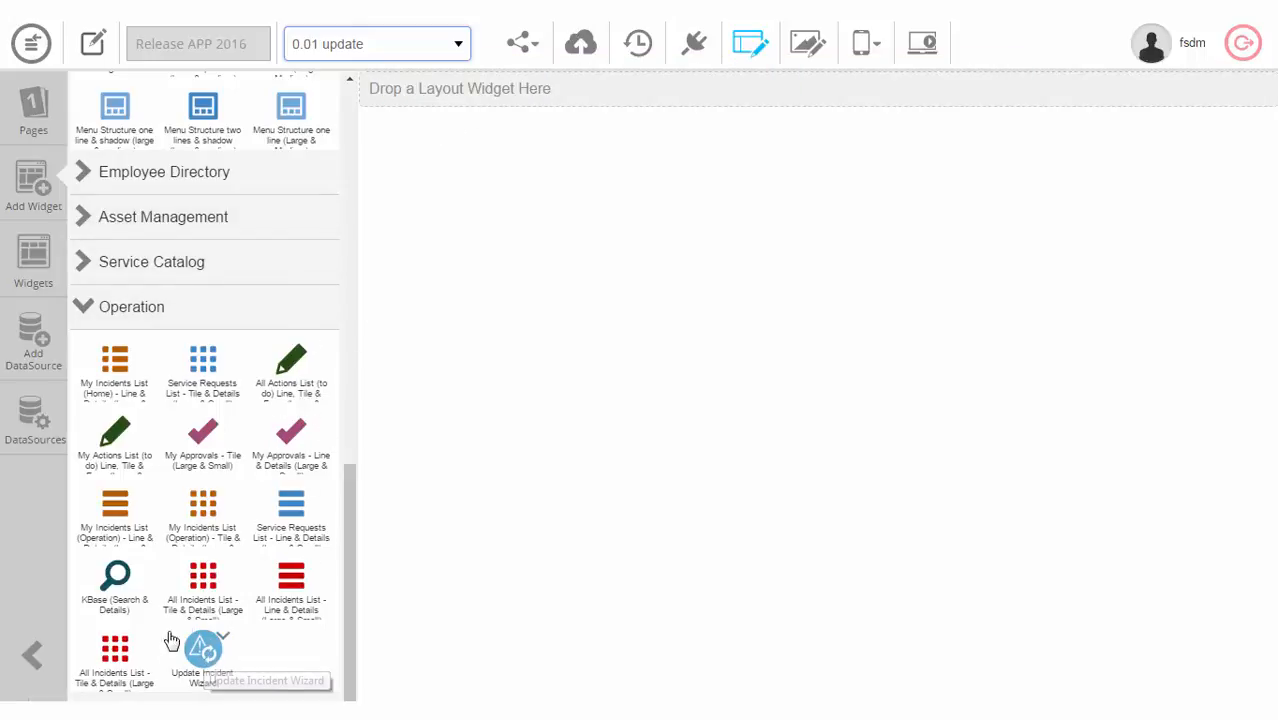
{"action": "scroll", "coordinate": [228, 353], "scroll_direction": "up", "scroll_amount": 3}
{"action": "scroll", "coordinate": [225, 353], "scroll_direction": "up", "scroll_amount": 7}
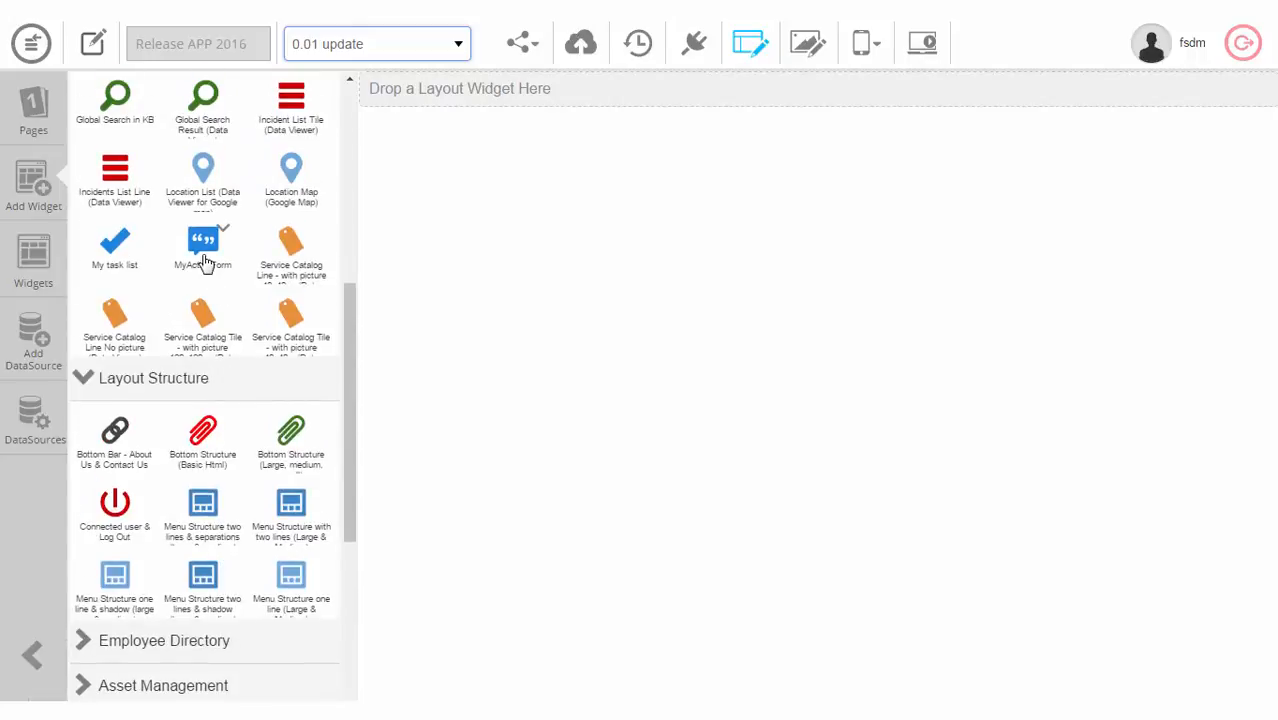
{"action": "scroll", "coordinate": [234, 336], "scroll_direction": "down", "scroll_amount": 10}
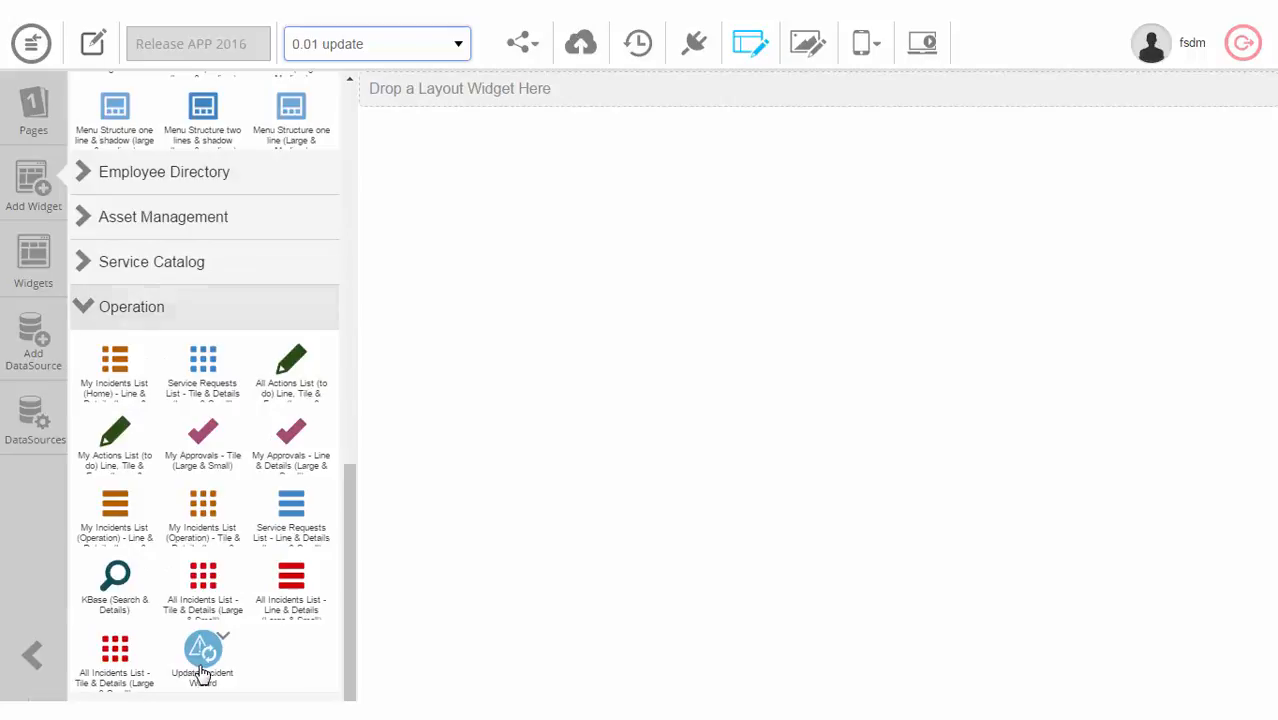
{"action": "left_click_drag", "start_coordinate": [228, 645], "coordinate": [599, 93]}
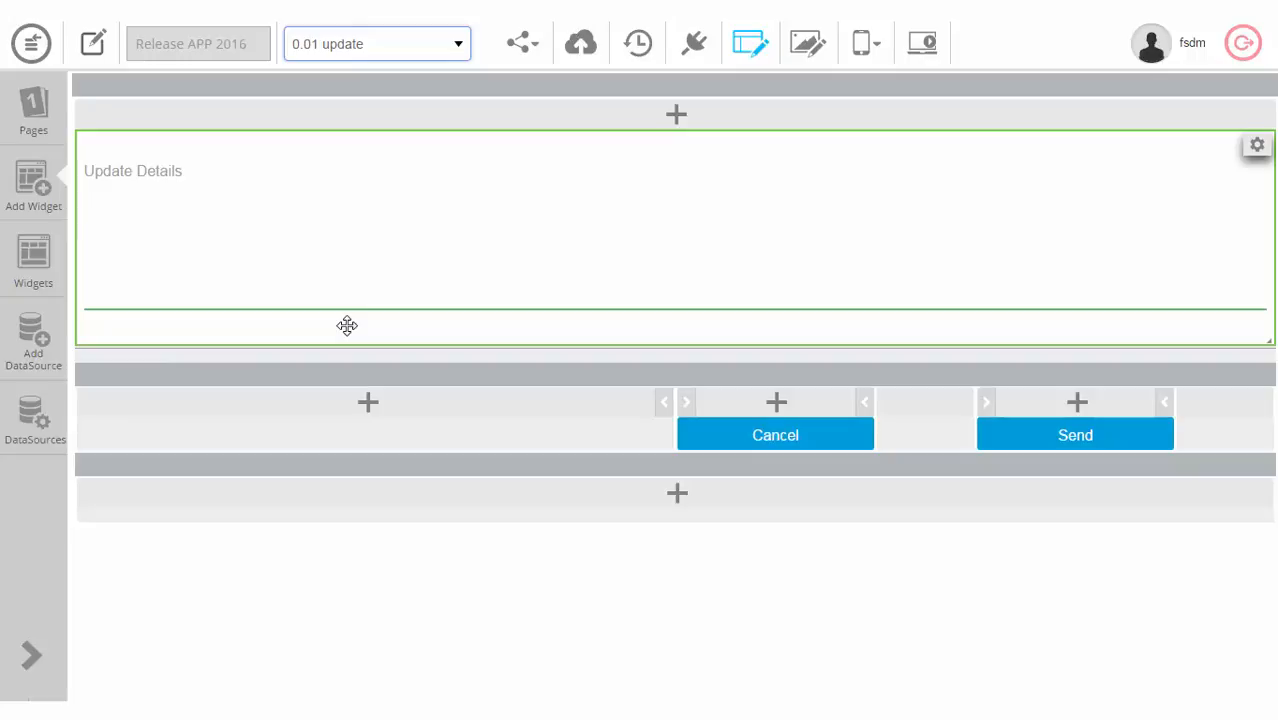
Step: Check the Update Details field's label, then show the app's Pages list in the sidebar
{"action": "left_click", "coordinate": [348, 216]}
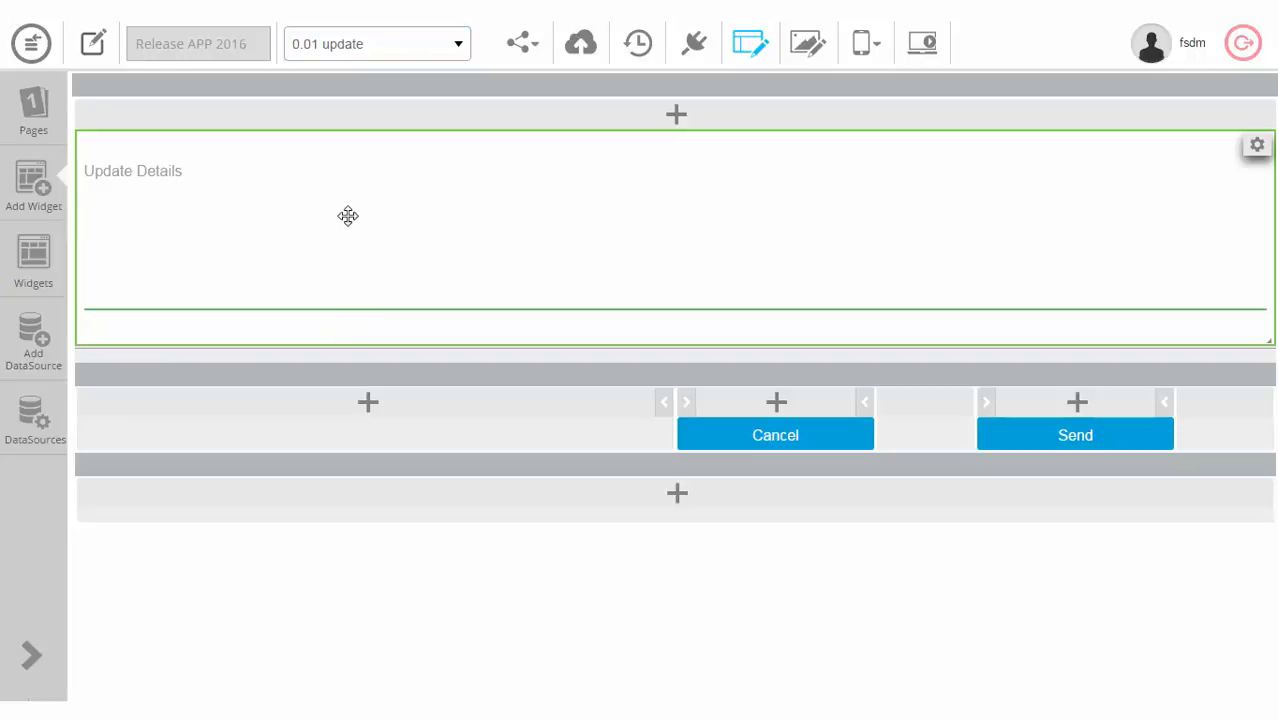
{"action": "double_click", "coordinate": [378, 276]}
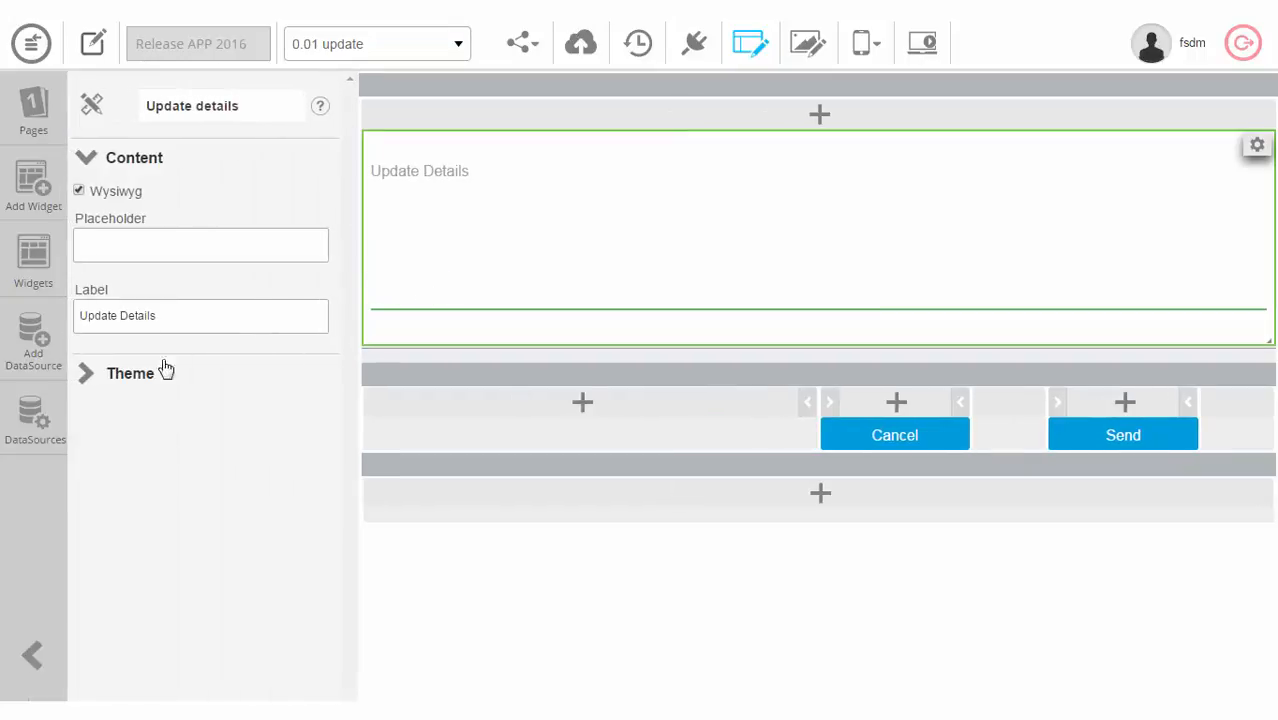
{"action": "left_click", "coordinate": [166, 316]}
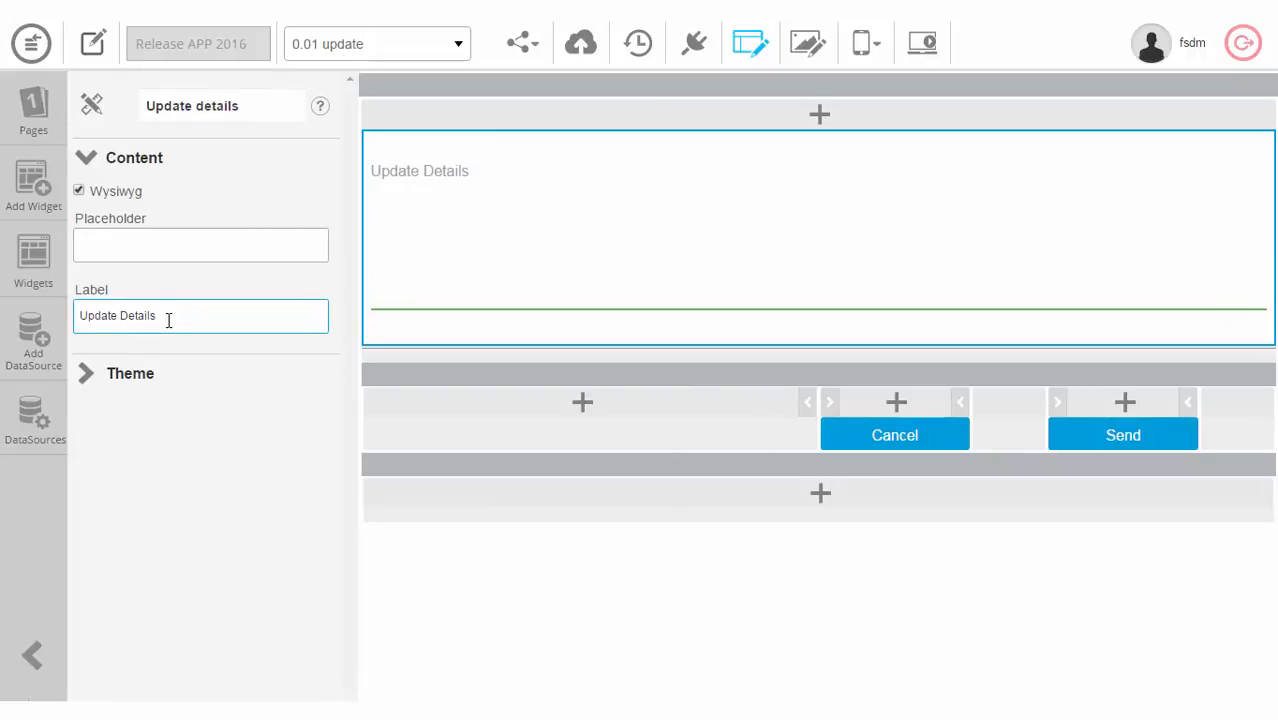
{"action": "left_click", "coordinate": [158, 357]}
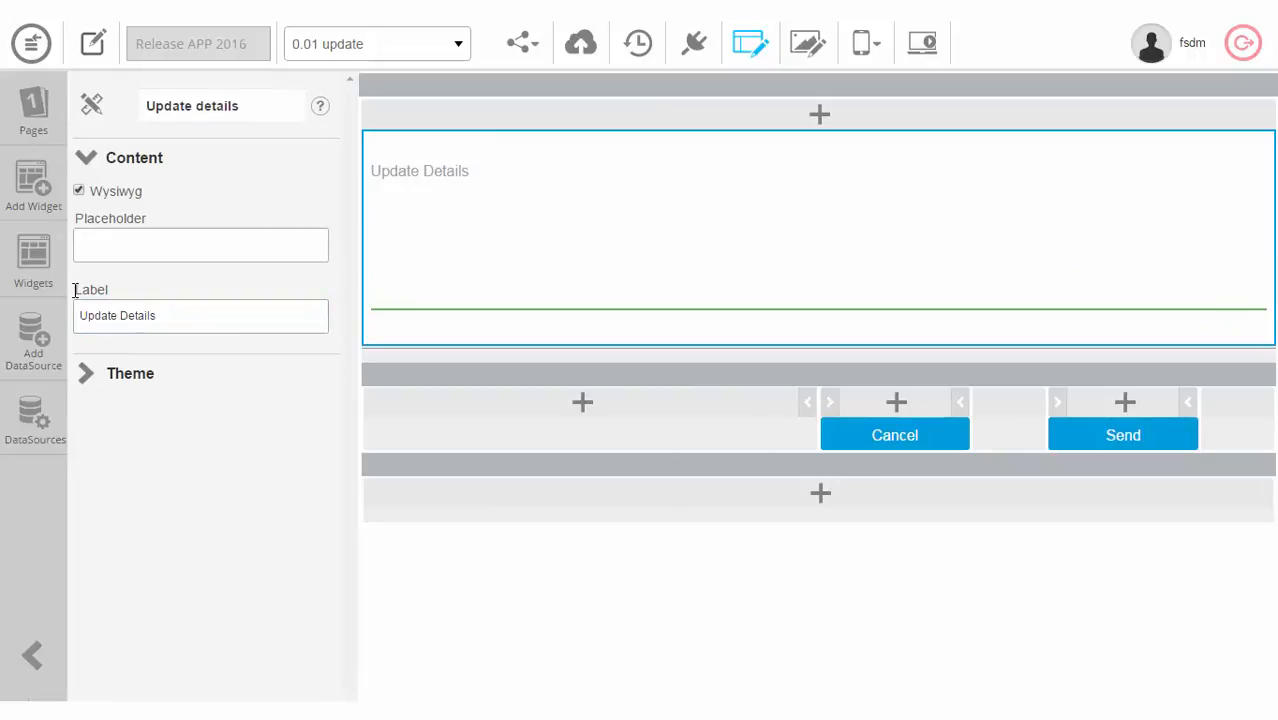
{"action": "left_click", "coordinate": [44, 106]}
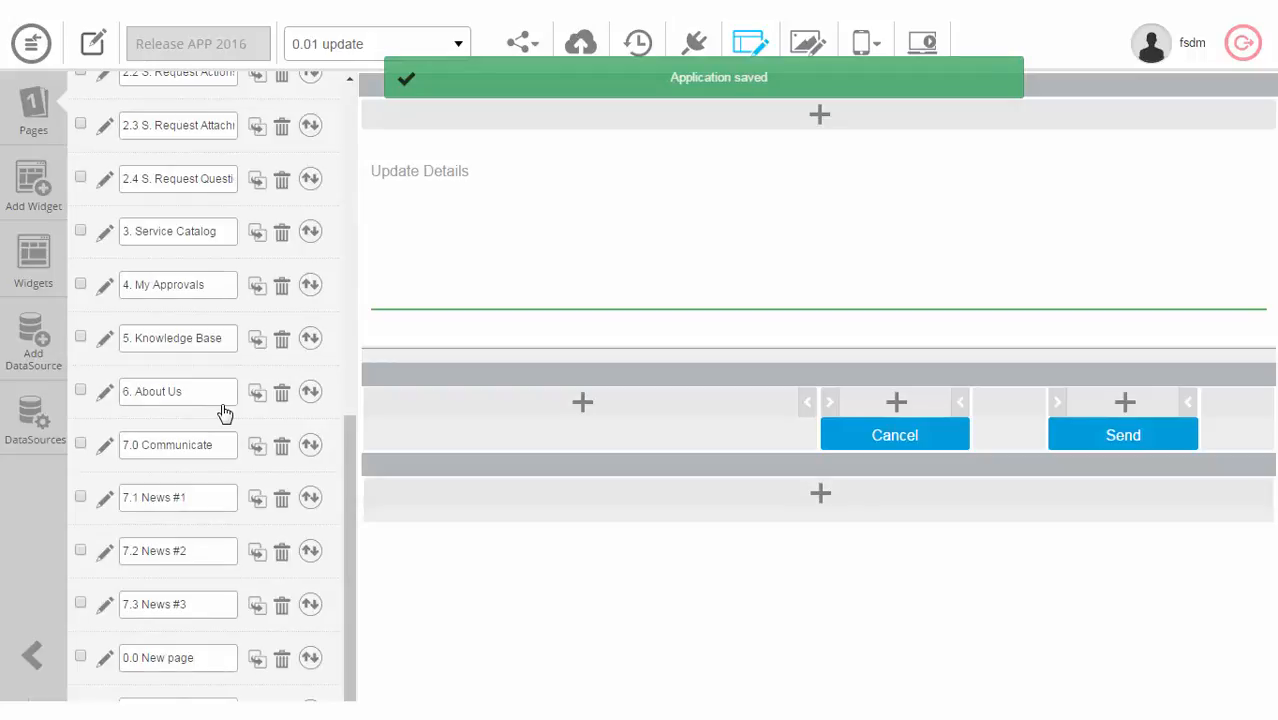
Step: Set the 0.01 update page's Max Width to 700 and save the app
{"action": "left_click", "coordinate": [105, 709]}
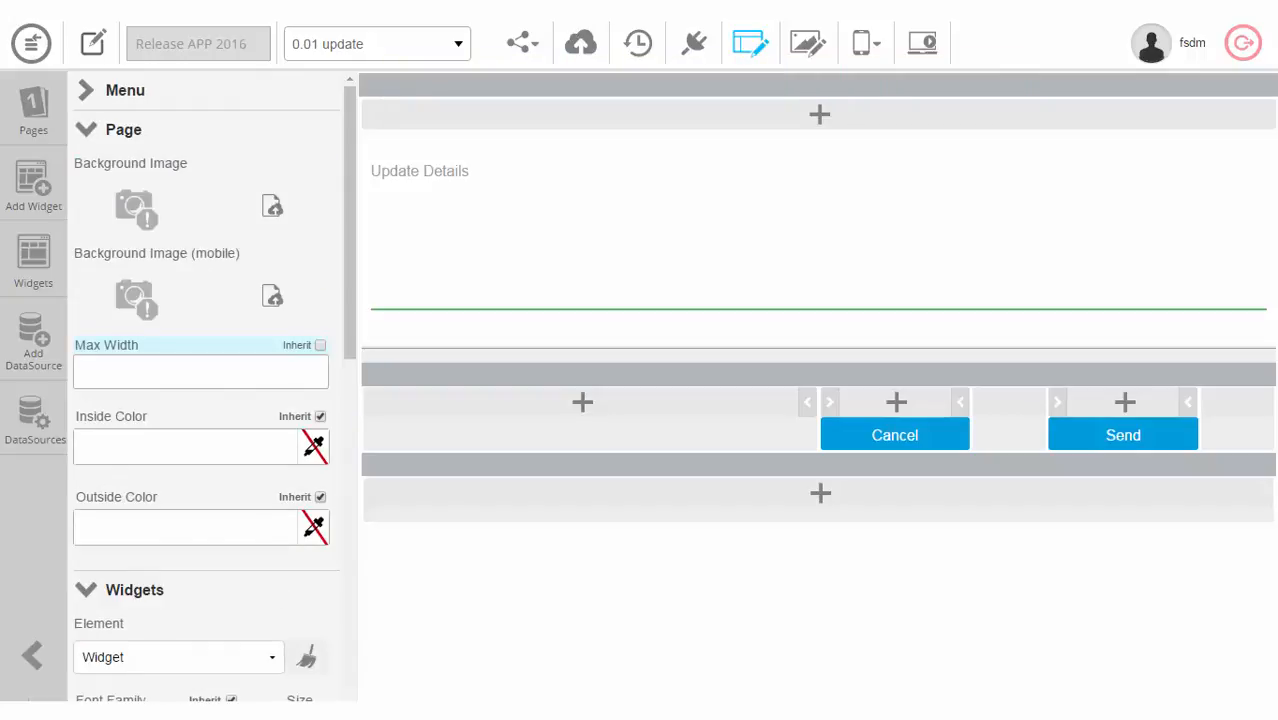
{"action": "left_click", "coordinate": [151, 372]}
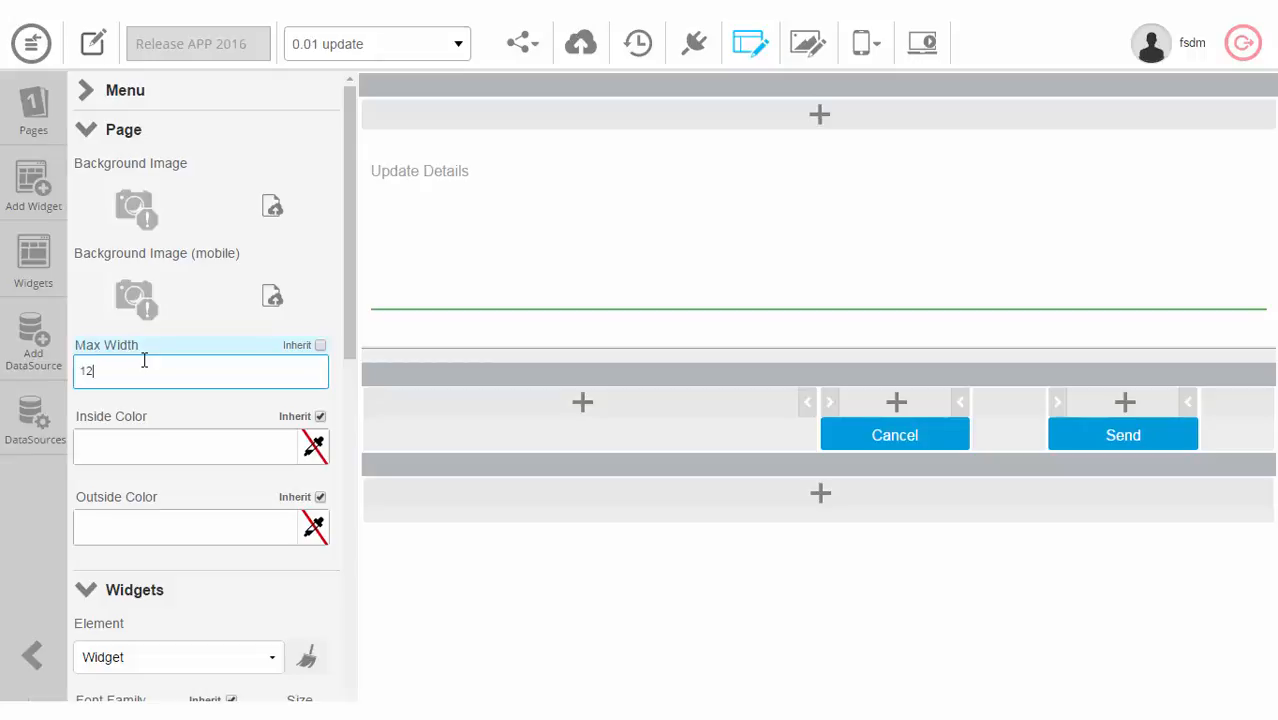
{"action": "key", "text": "BackSpace"}
{"action": "key", "text": "BackSpace"}
{"action": "type", "text": "700"}
{"action": "left_click", "coordinate": [581, 47]}
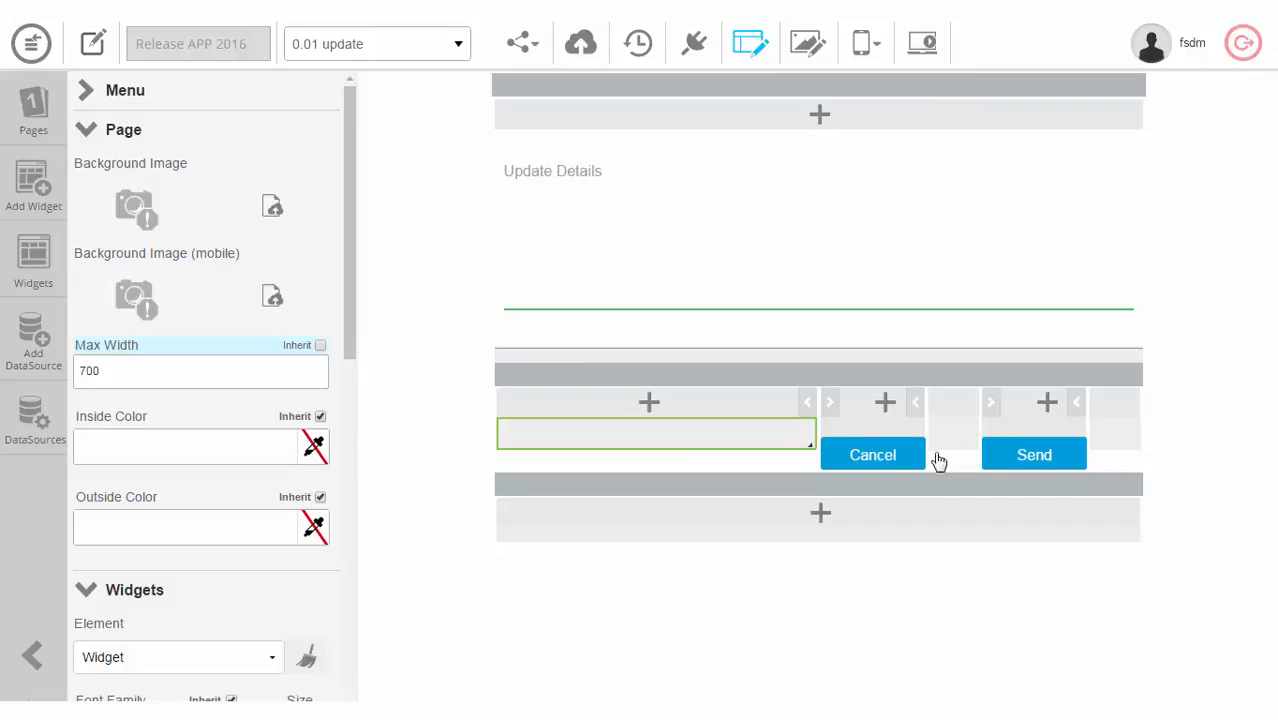
Step: Set the Send button's Datasource to (1) My incidents (List)
{"action": "left_click", "coordinate": [1040, 456]}
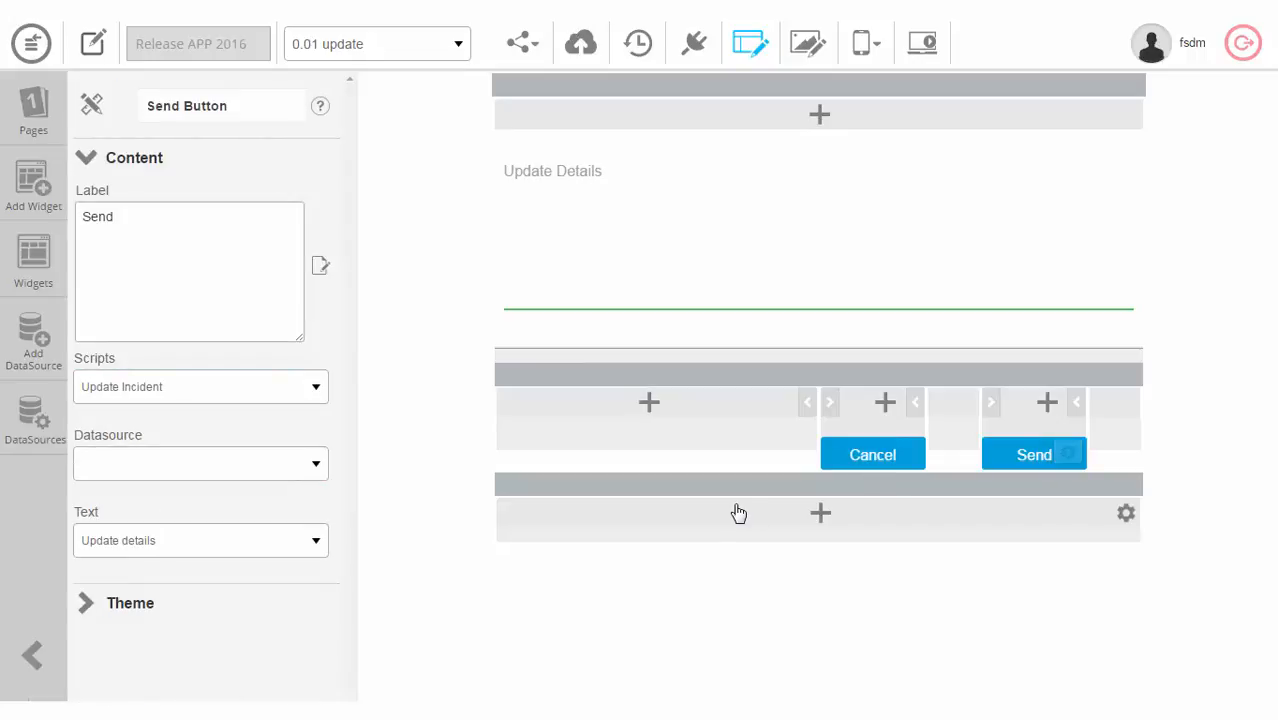
{"action": "left_click", "coordinate": [180, 482]}
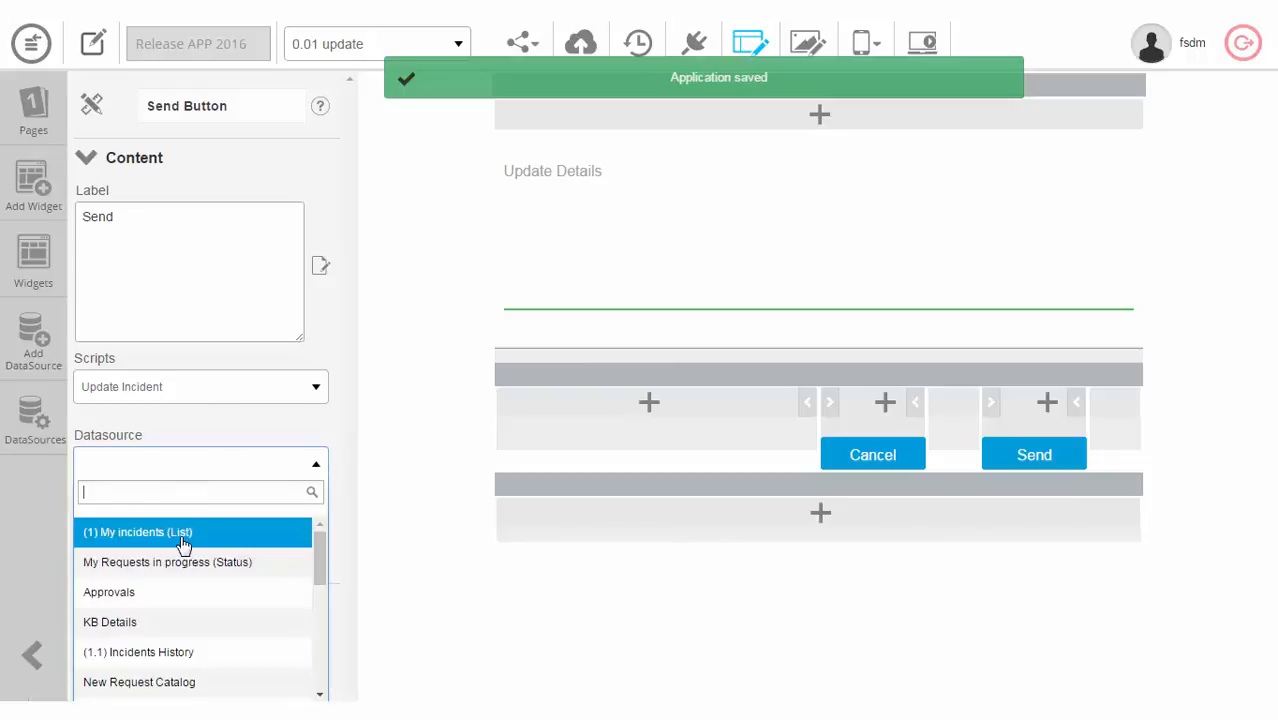
{"action": "left_click", "coordinate": [180, 528]}
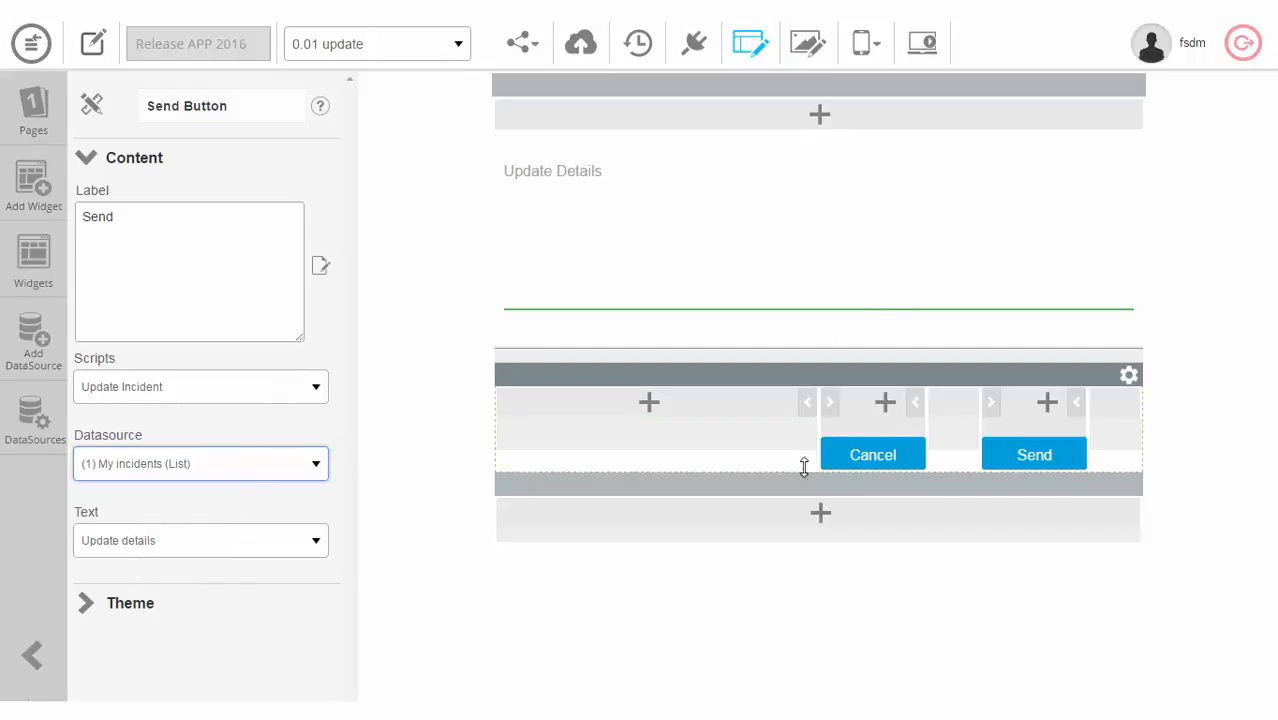
{"action": "left_click", "coordinate": [1062, 453]}
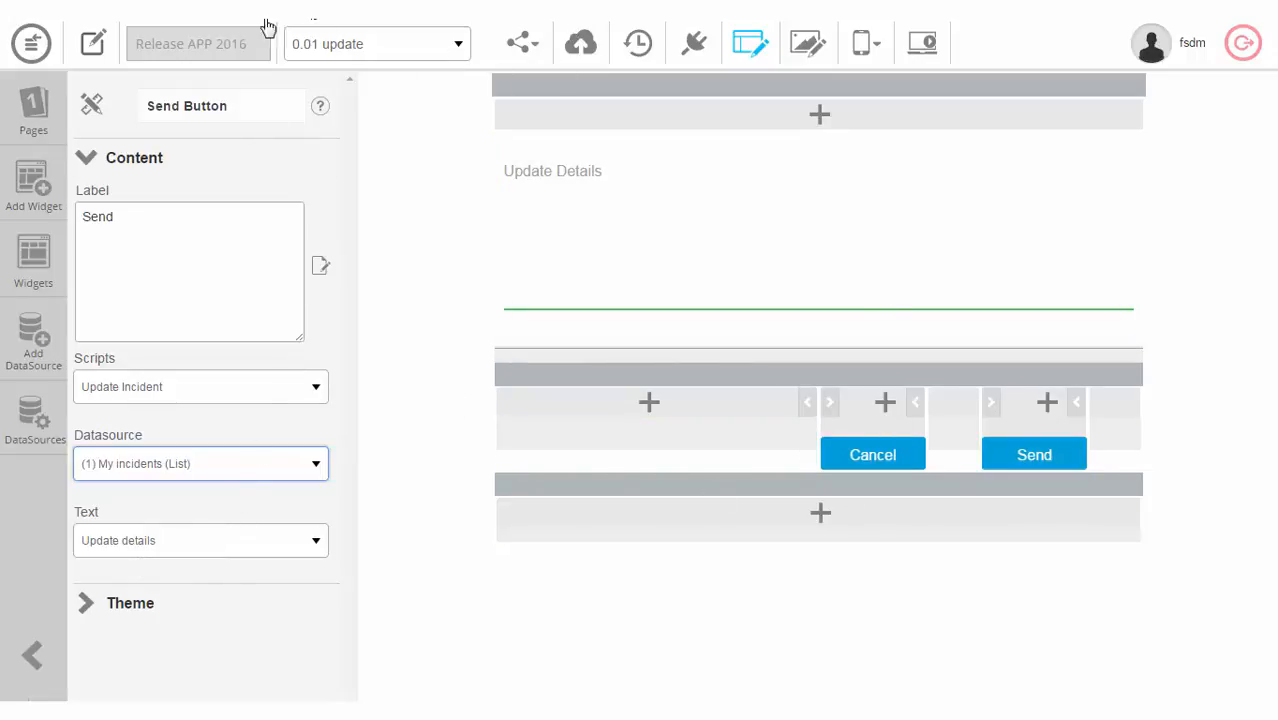
Step: On the 0.0 New page, open the incident details widget's HTML code for editing
{"action": "left_click", "coordinate": [459, 47]}
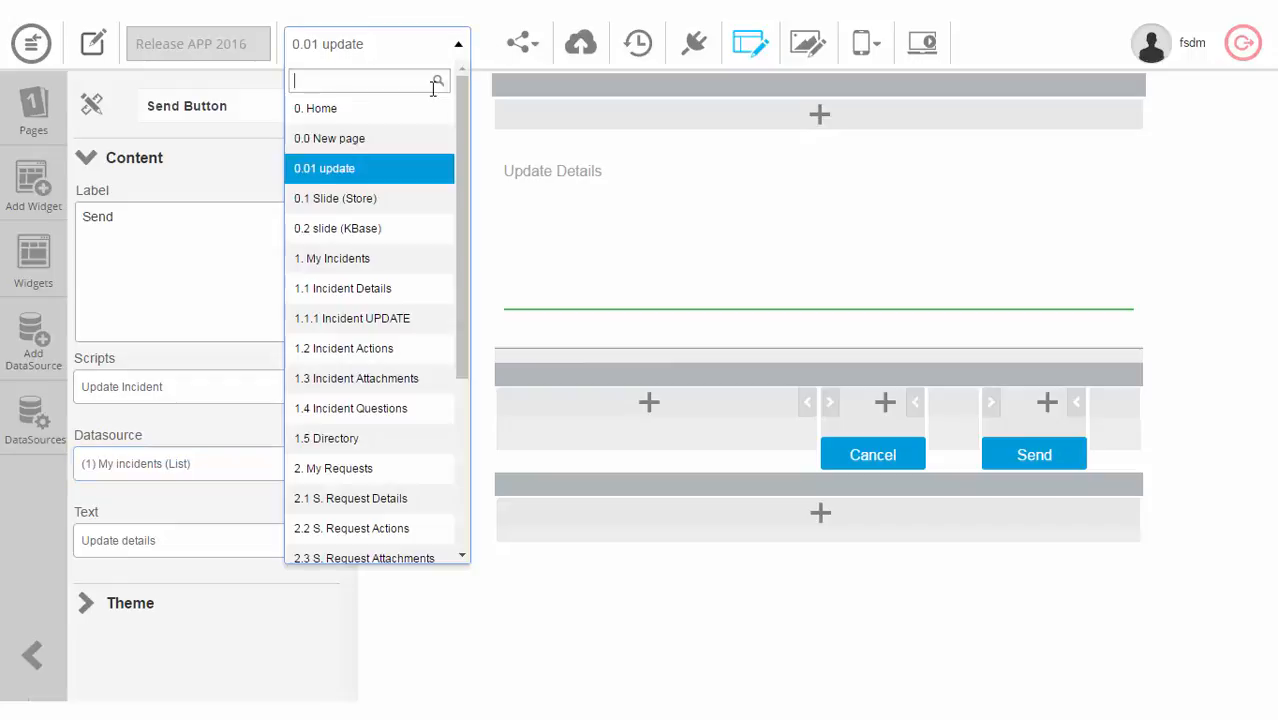
{"action": "left_click", "coordinate": [396, 140]}
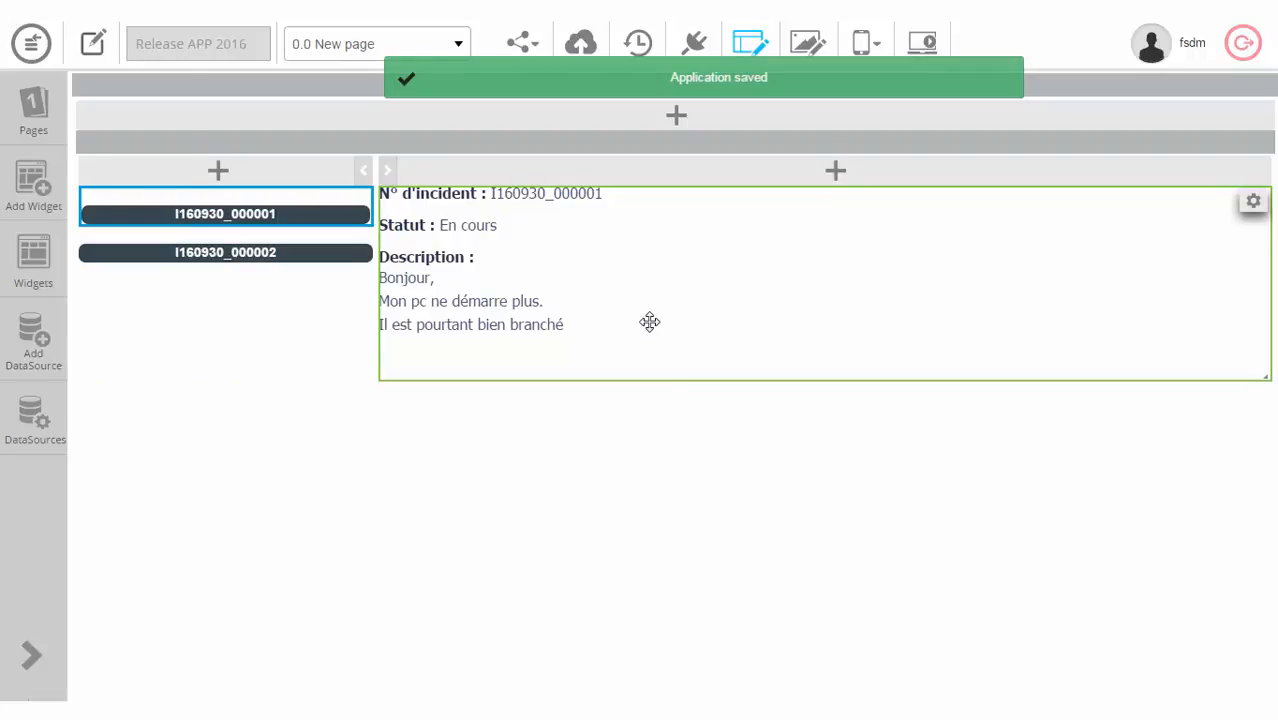
{"action": "left_click", "coordinate": [650, 321]}
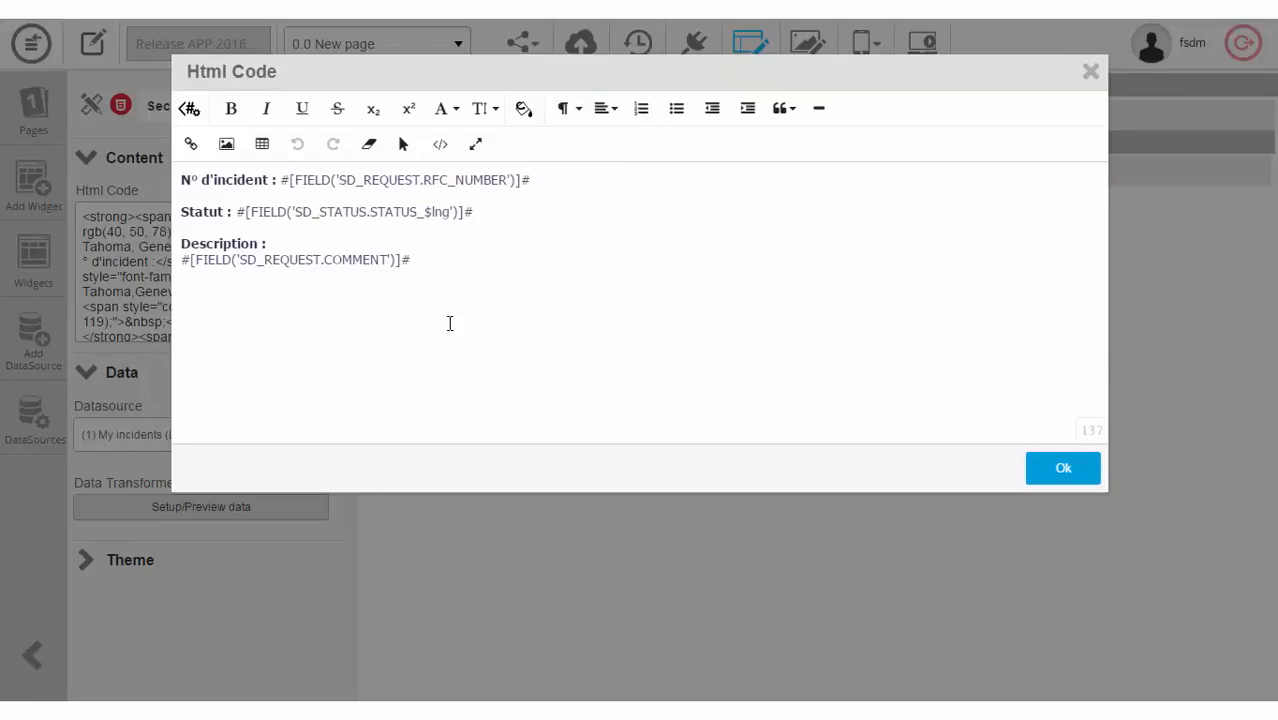
{"action": "left_click", "coordinate": [443, 264]}
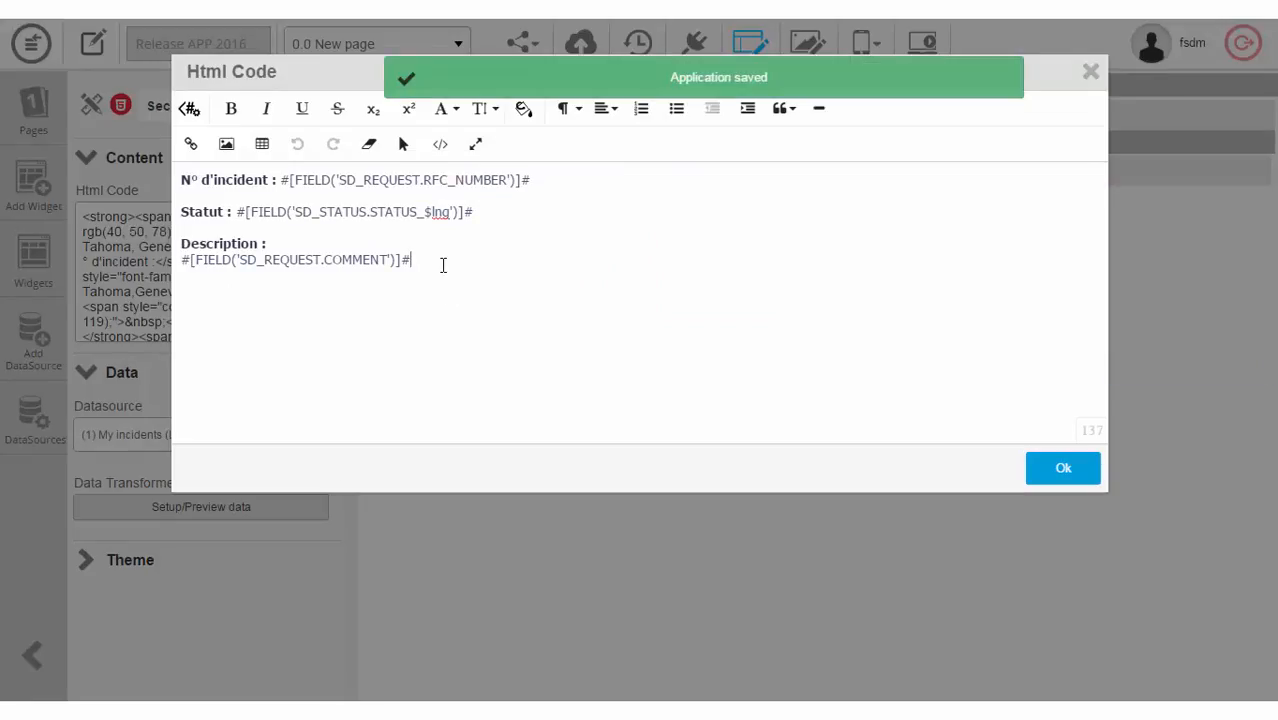
Step: Insert a Page Popup button targeting 0.01 update with modal title 'Update'
{"action": "left_click", "coordinate": [189, 108]}
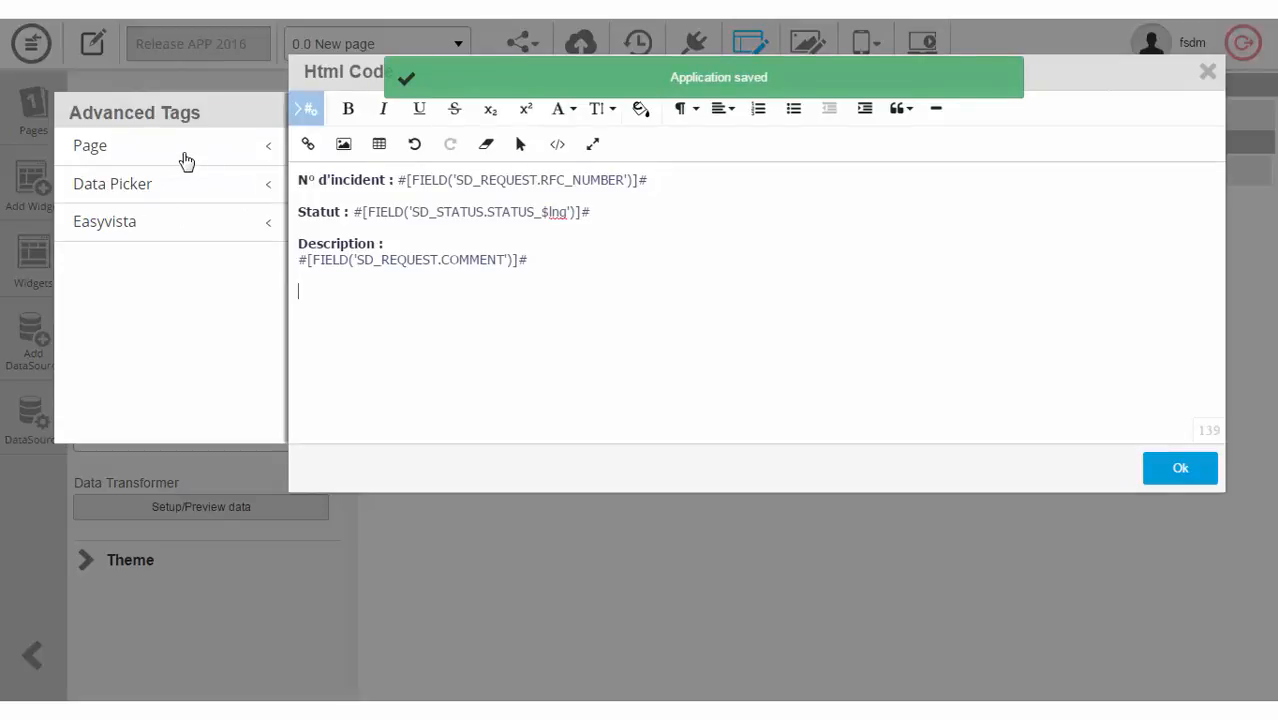
{"action": "left_click", "coordinate": [182, 158]}
{"action": "left_click", "coordinate": [180, 189]}
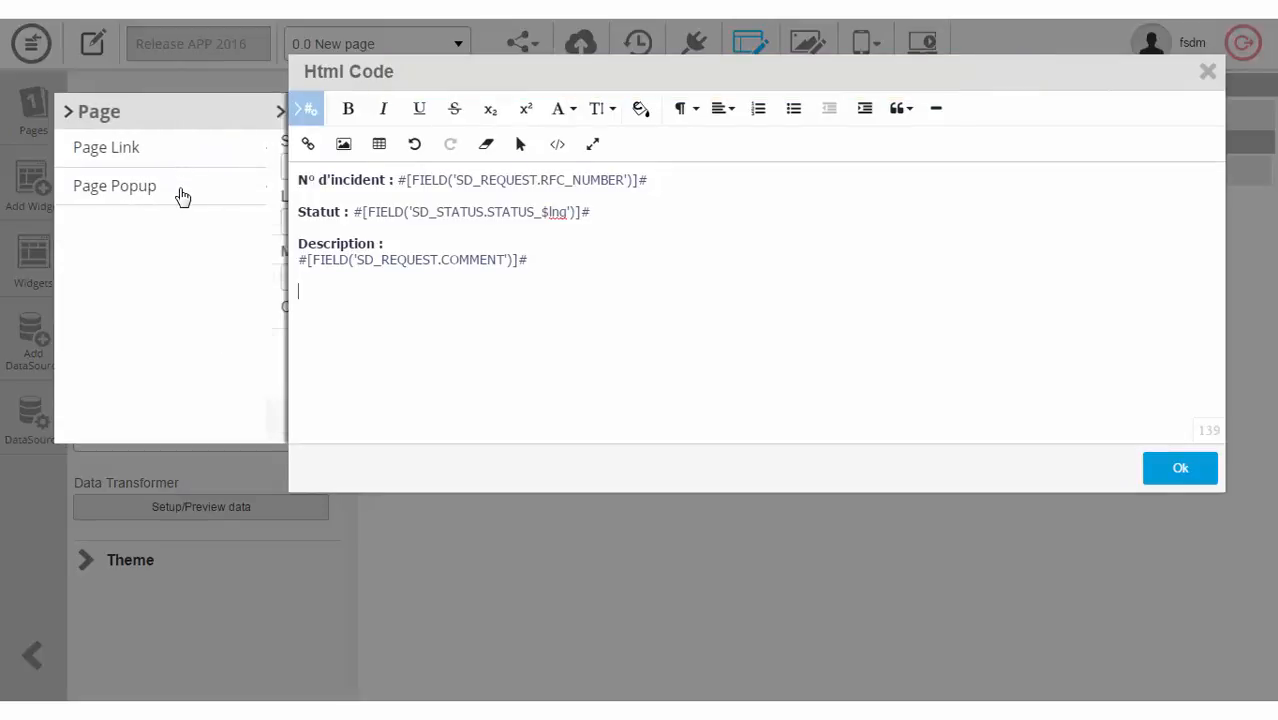
{"action": "left_click", "coordinate": [217, 167]}
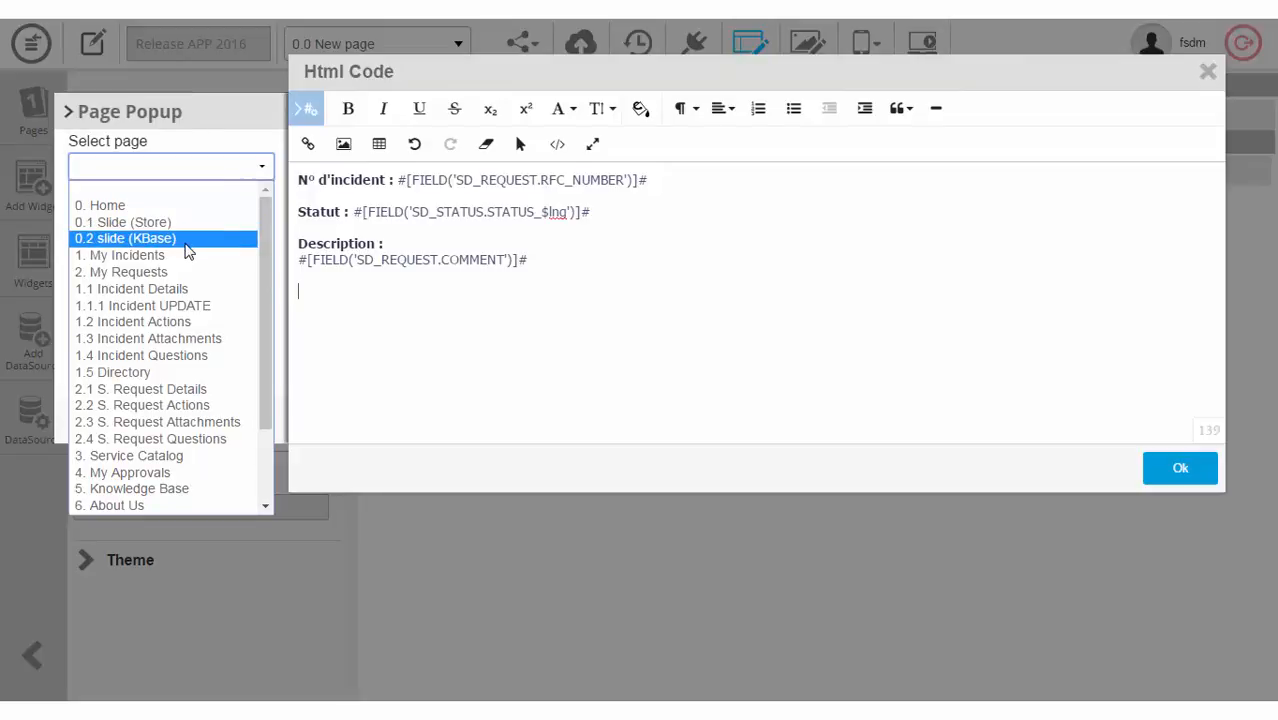
{"action": "scroll", "coordinate": [186, 250], "scroll_direction": "down", "scroll_amount": 3}
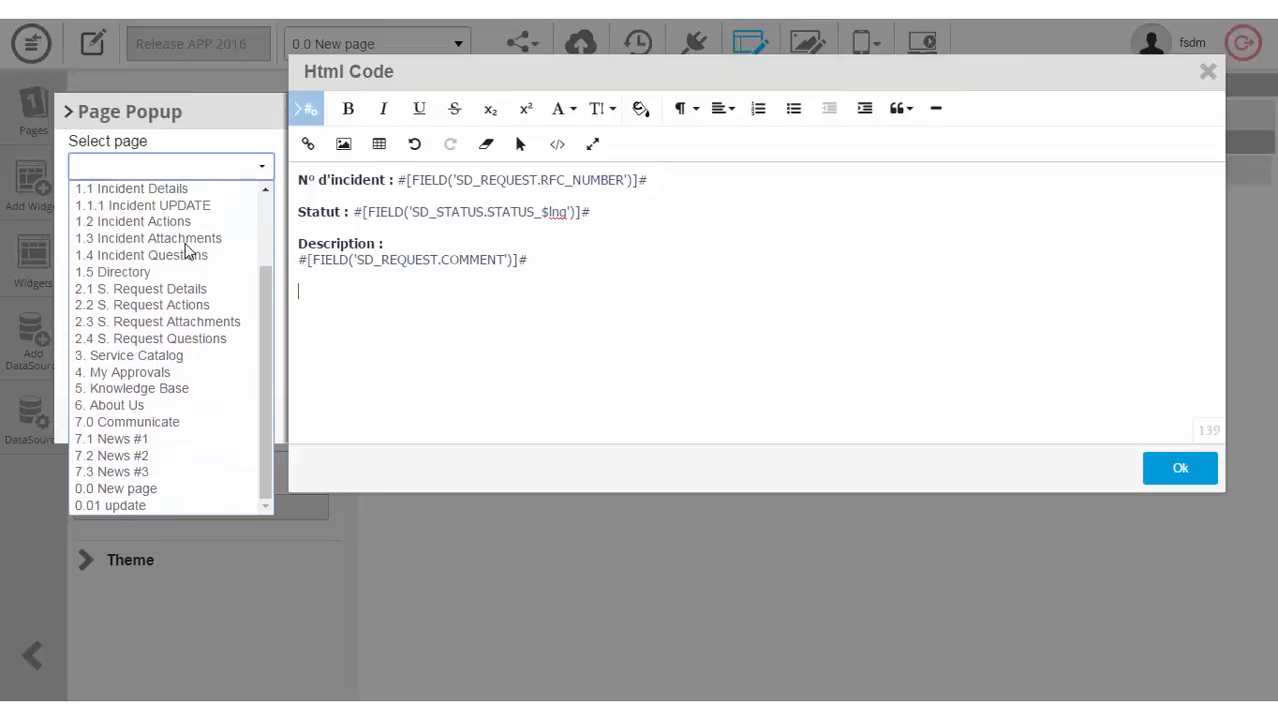
{"action": "left_click", "coordinate": [188, 507]}
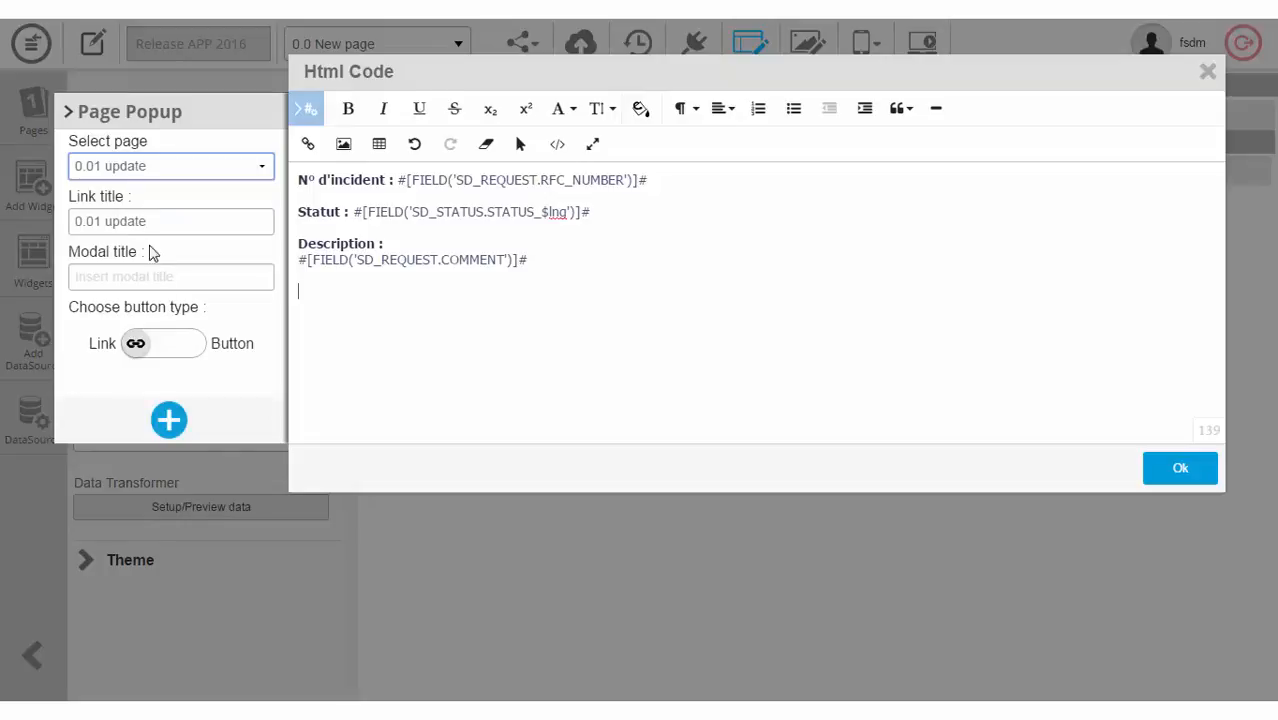
{"action": "left_click", "coordinate": [142, 278]}
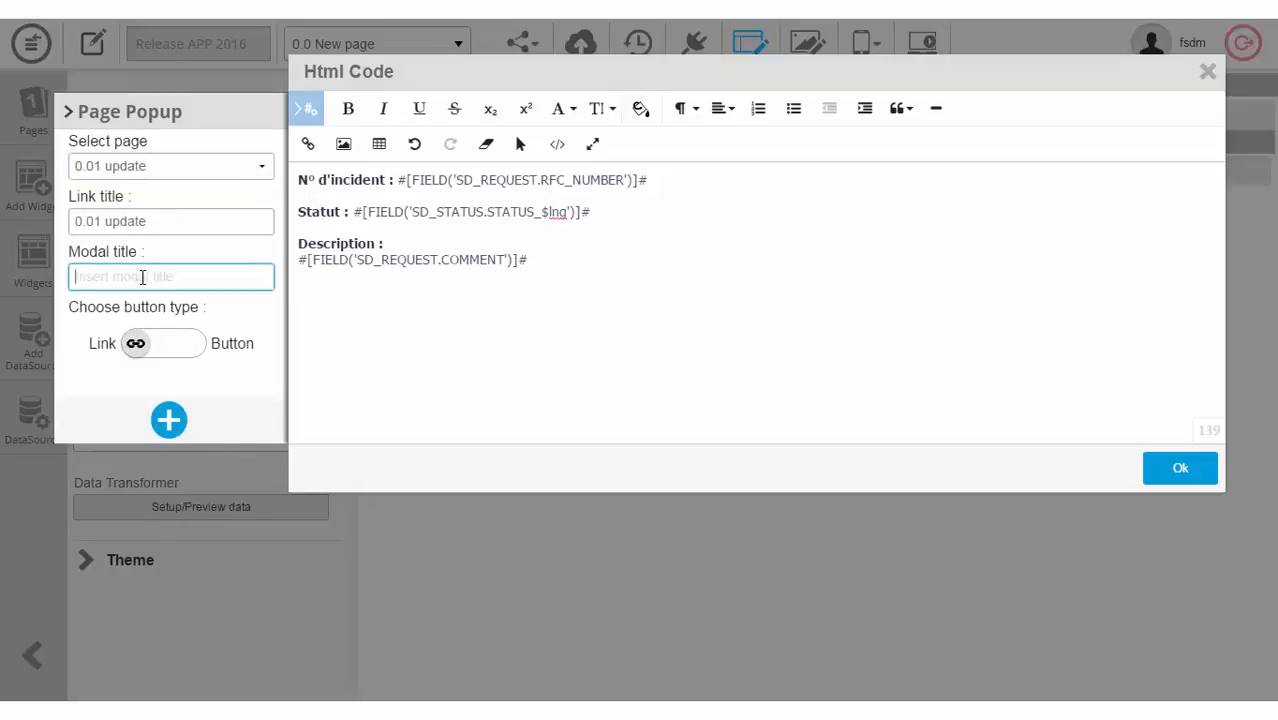
{"action": "type", "text": "Update"}
{"action": "left_click", "coordinate": [194, 347]}
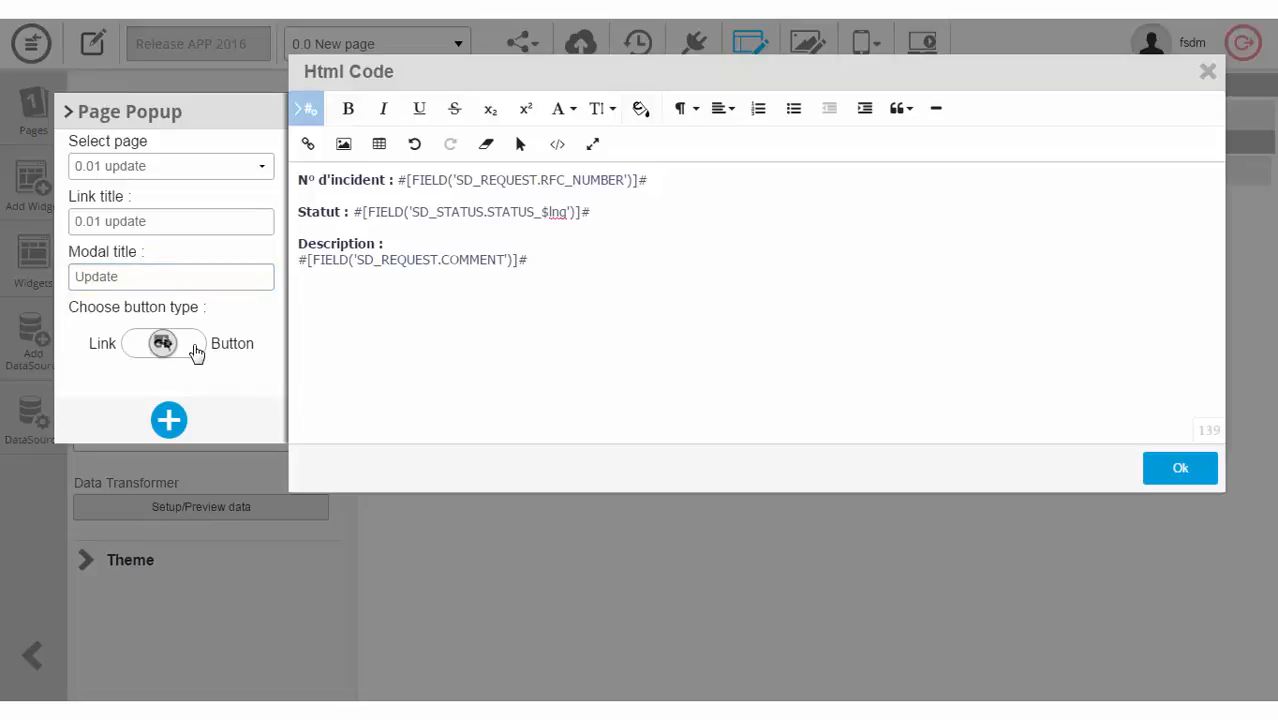
{"action": "left_click", "coordinate": [169, 419]}
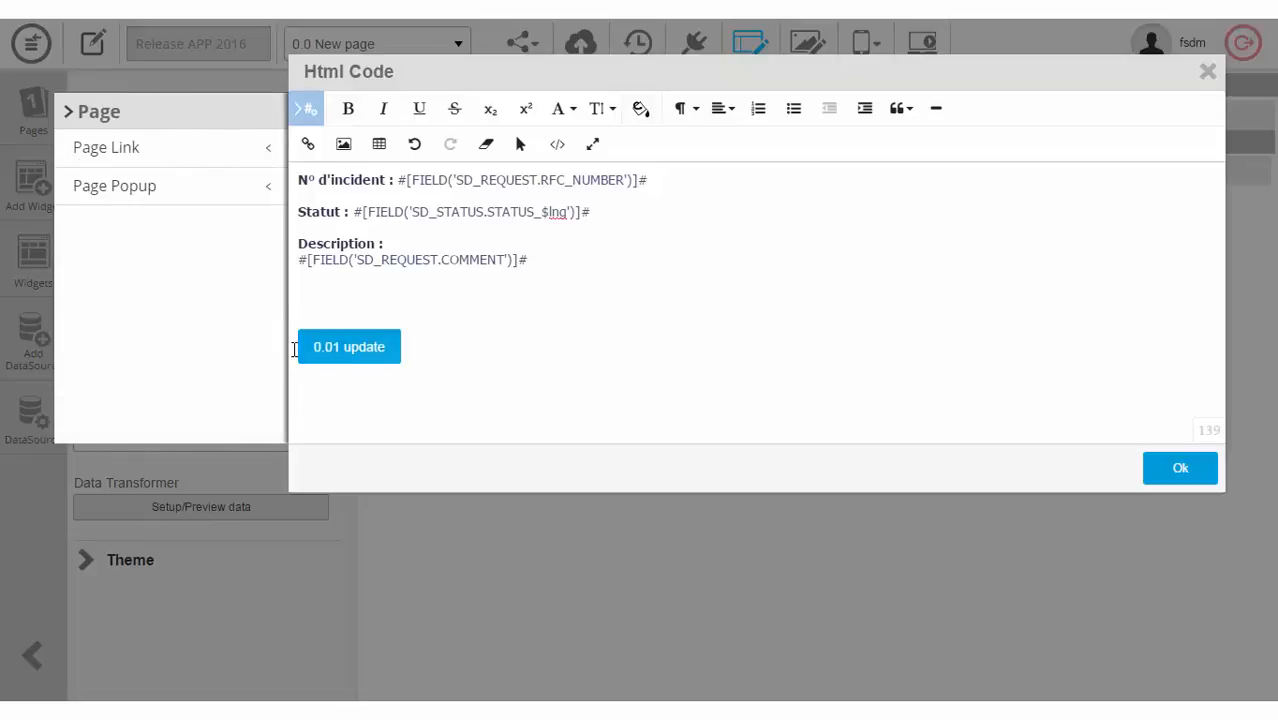
Step: Change the inserted button's text from '0.01 update' to 'Update' and save the HTML
{"action": "left_click", "coordinate": [338, 357]}
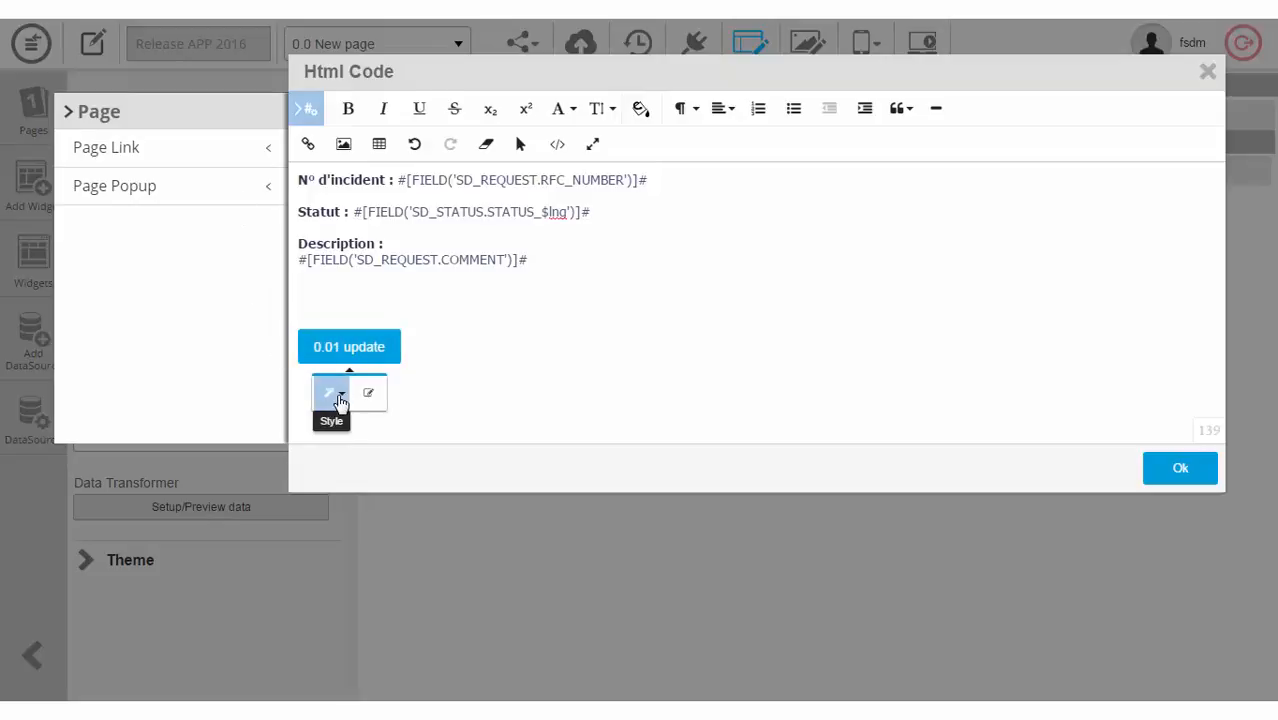
{"action": "left_click", "coordinate": [373, 402]}
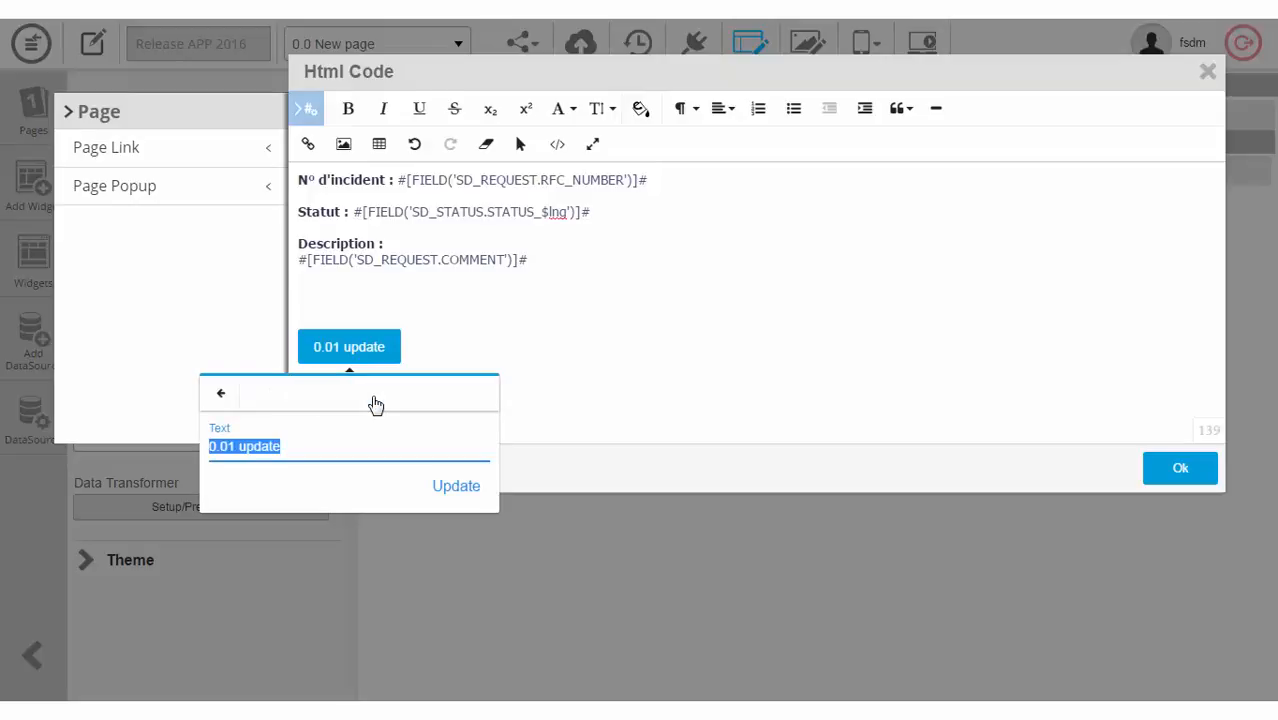
{"action": "left_click", "coordinate": [242, 449]}
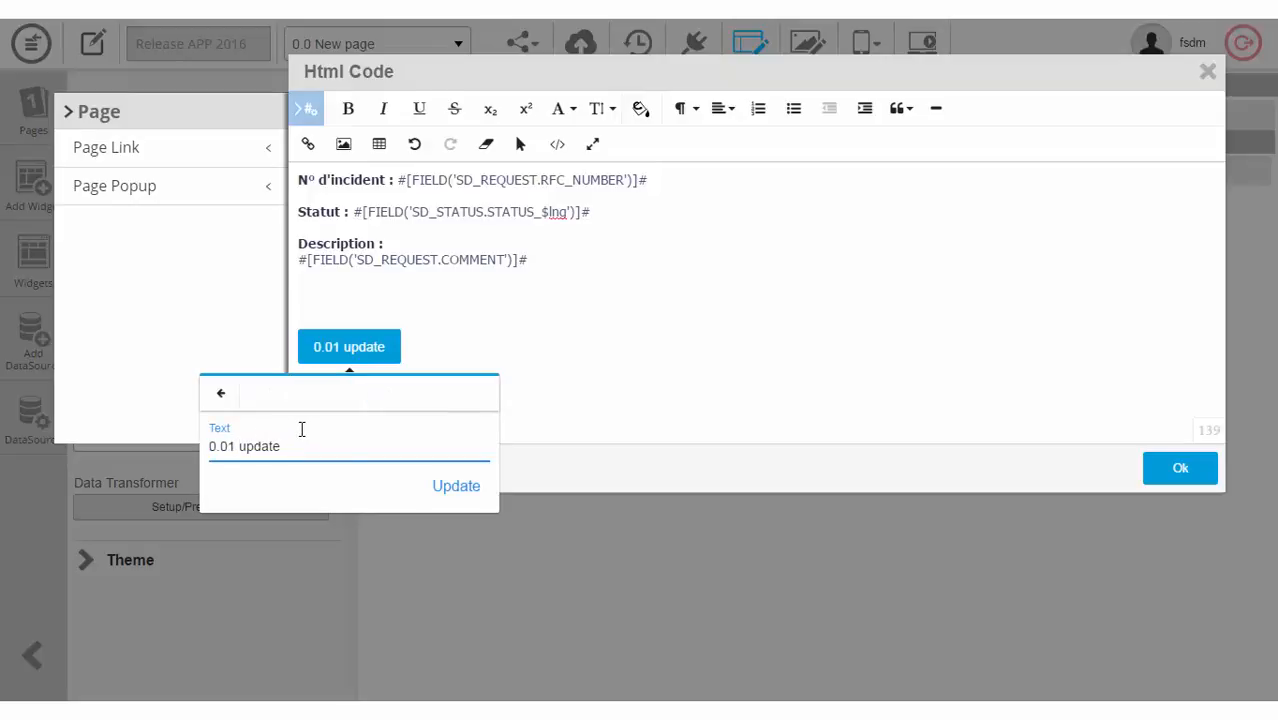
{"action": "key", "text": "BackSpace"}
{"action": "key", "text": "BackSpace"}
{"action": "key", "text": "BackSpace"}
{"action": "key", "text": "BackSpace"}
{"action": "key", "text": "BackSpace"}
{"action": "key", "text": "shift+Right"}
{"action": "key", "text": "Delete"}
{"action": "type", "text": "U"}
{"action": "left_click", "coordinate": [457, 488]}
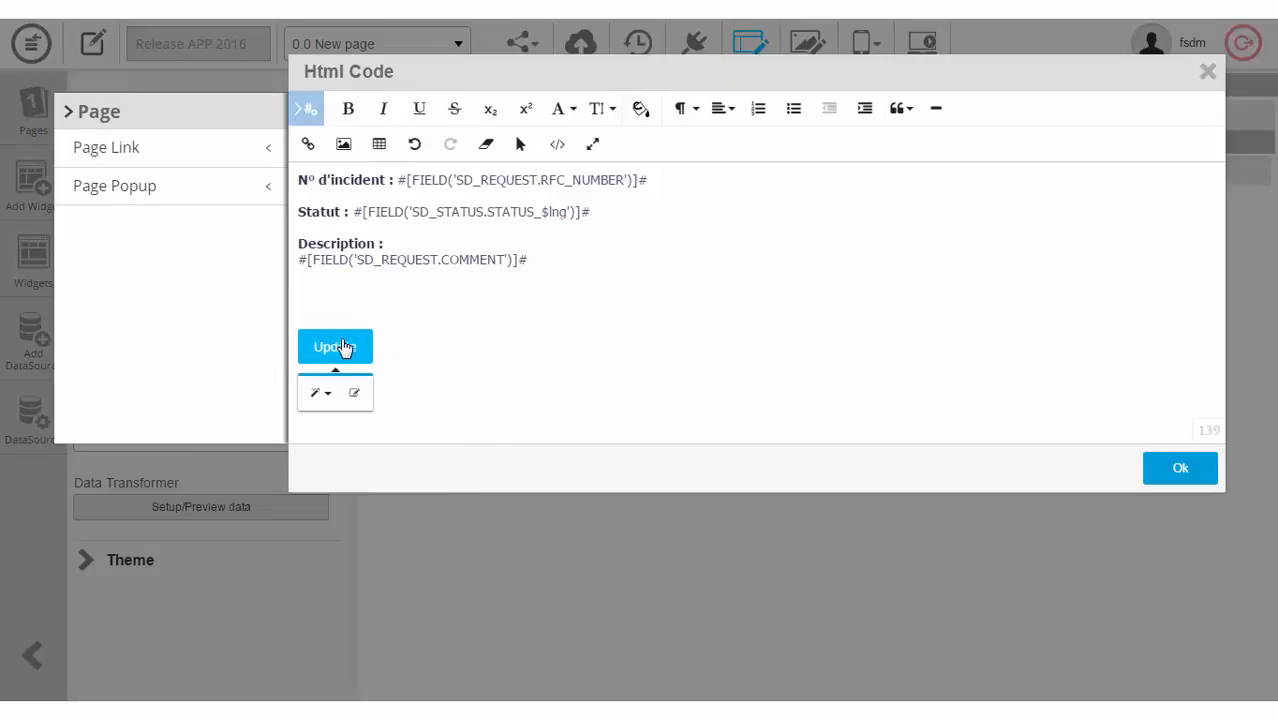
{"action": "left_click", "coordinate": [1170, 474]}
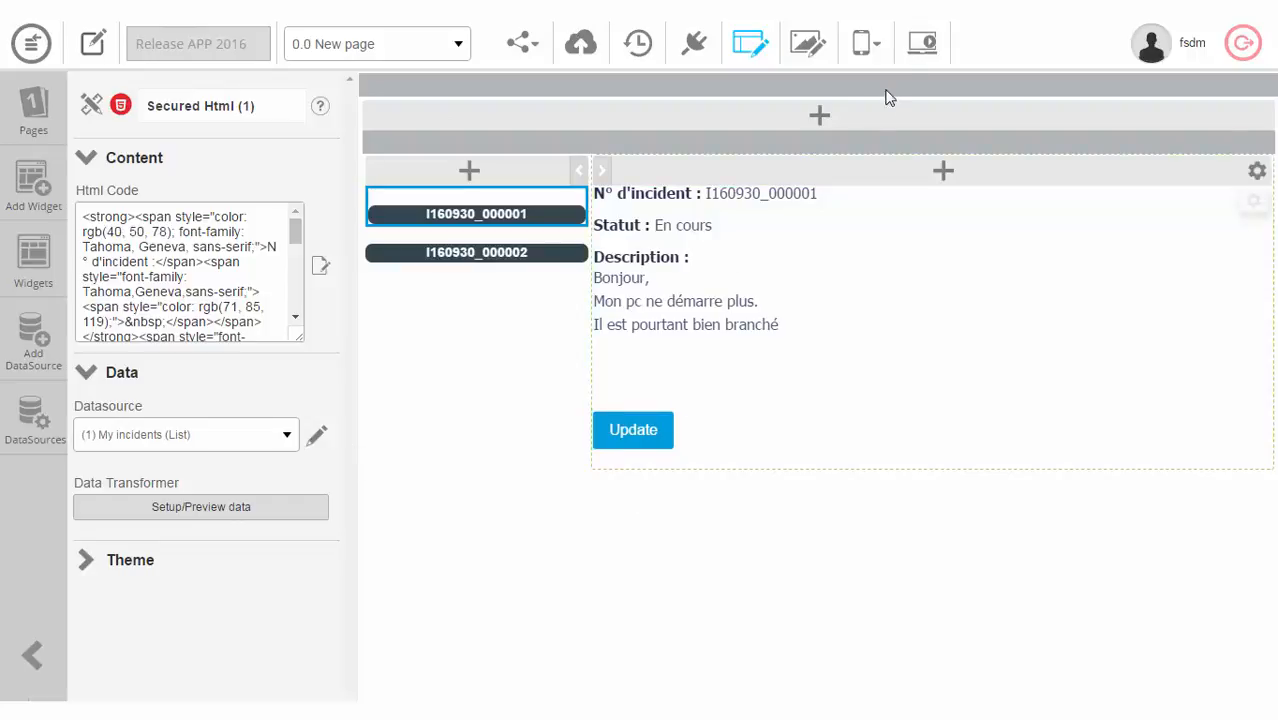
Step: In the app preview, send the update note 'mise à jour de l'incident' for incident I160930_000001
{"action": "left_click", "coordinate": [922, 43]}
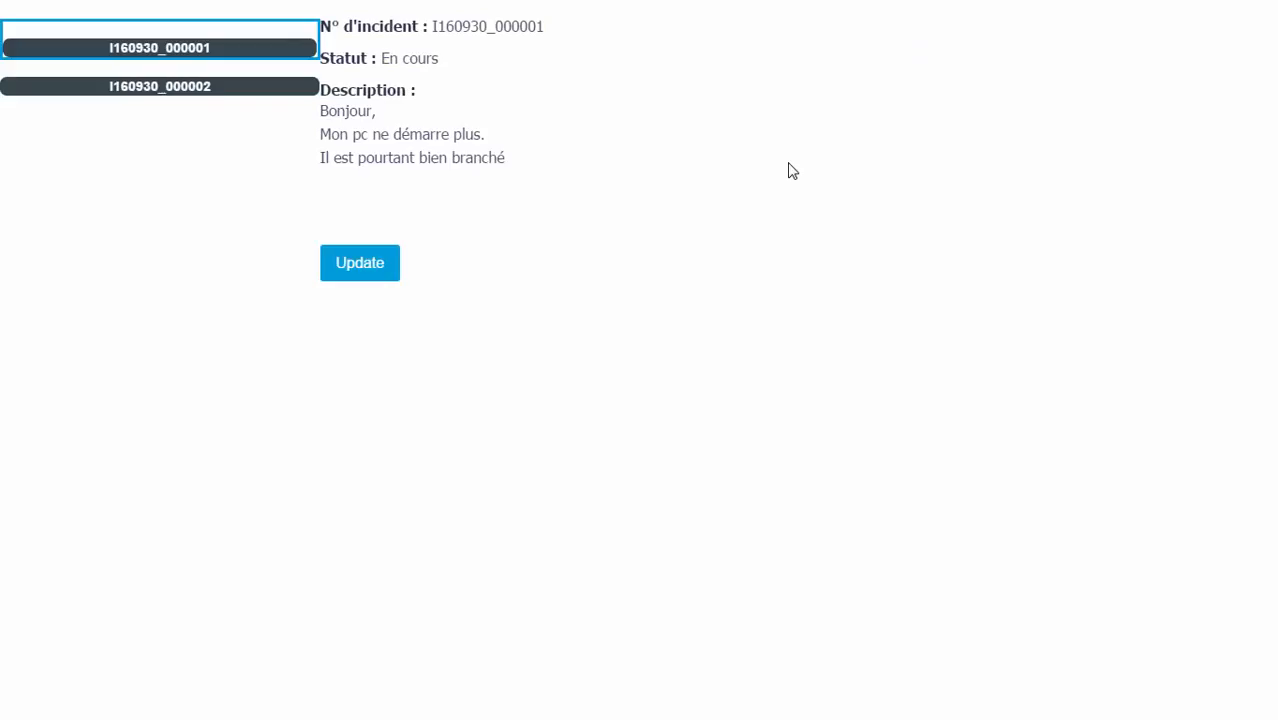
{"action": "left_click", "coordinate": [366, 270]}
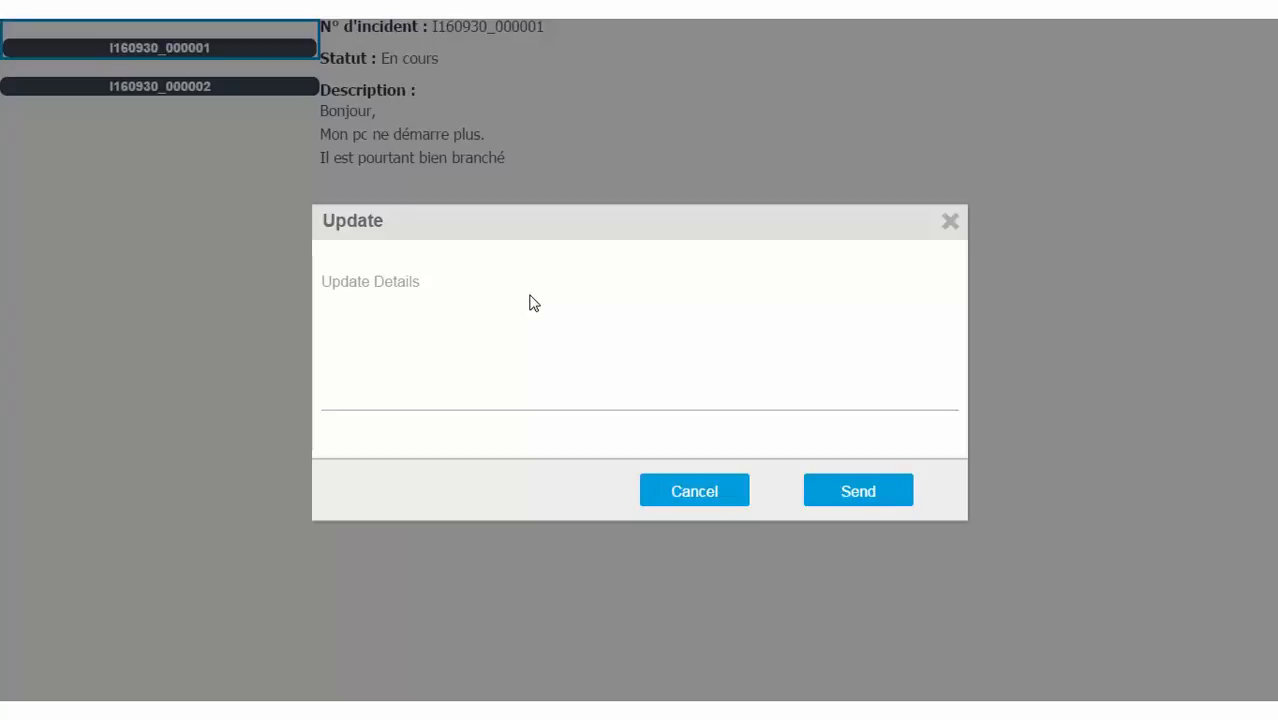
{"action": "left_click", "coordinate": [470, 295]}
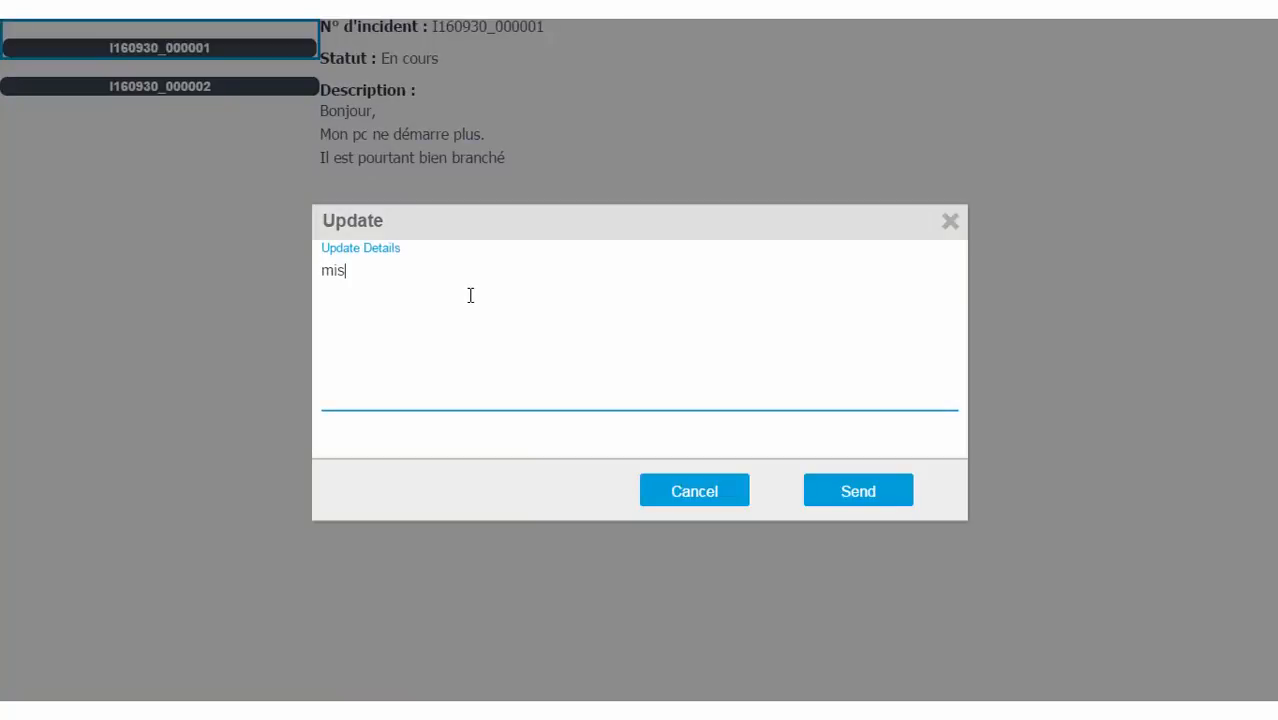
{"action": "type", "text": "mise à jour de l'incident"}
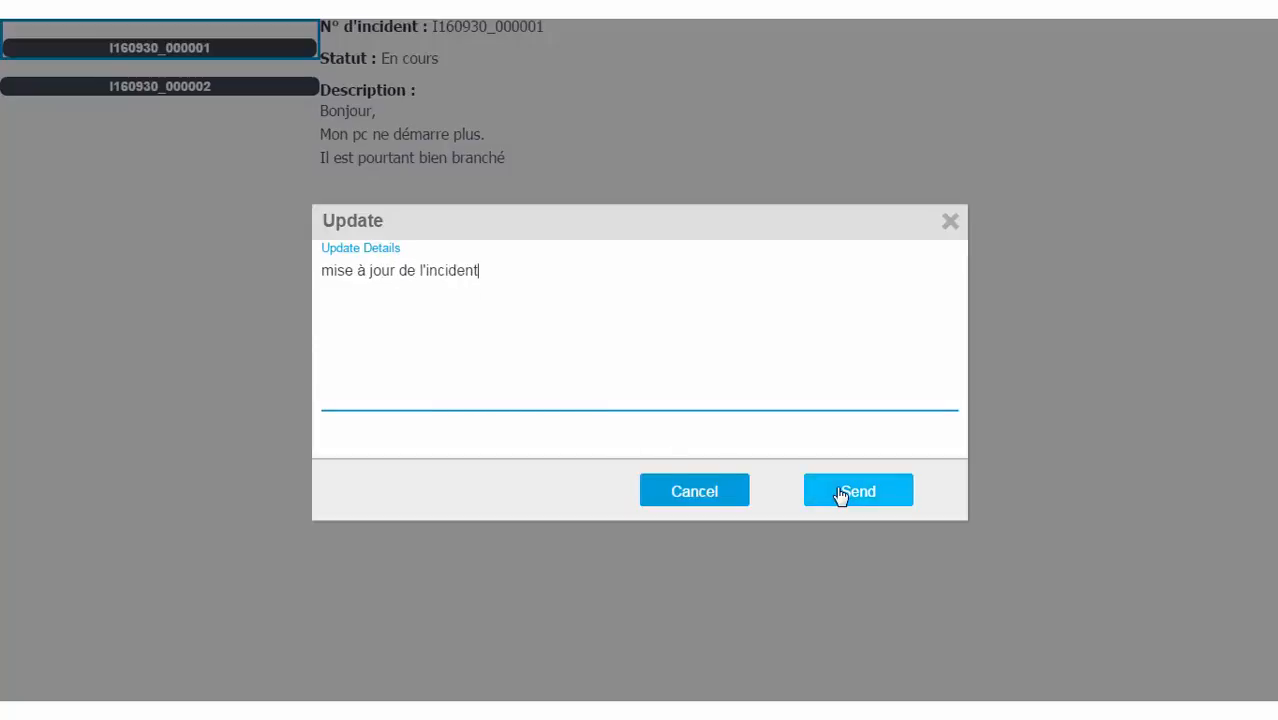
{"action": "left_click", "coordinate": [838, 492]}
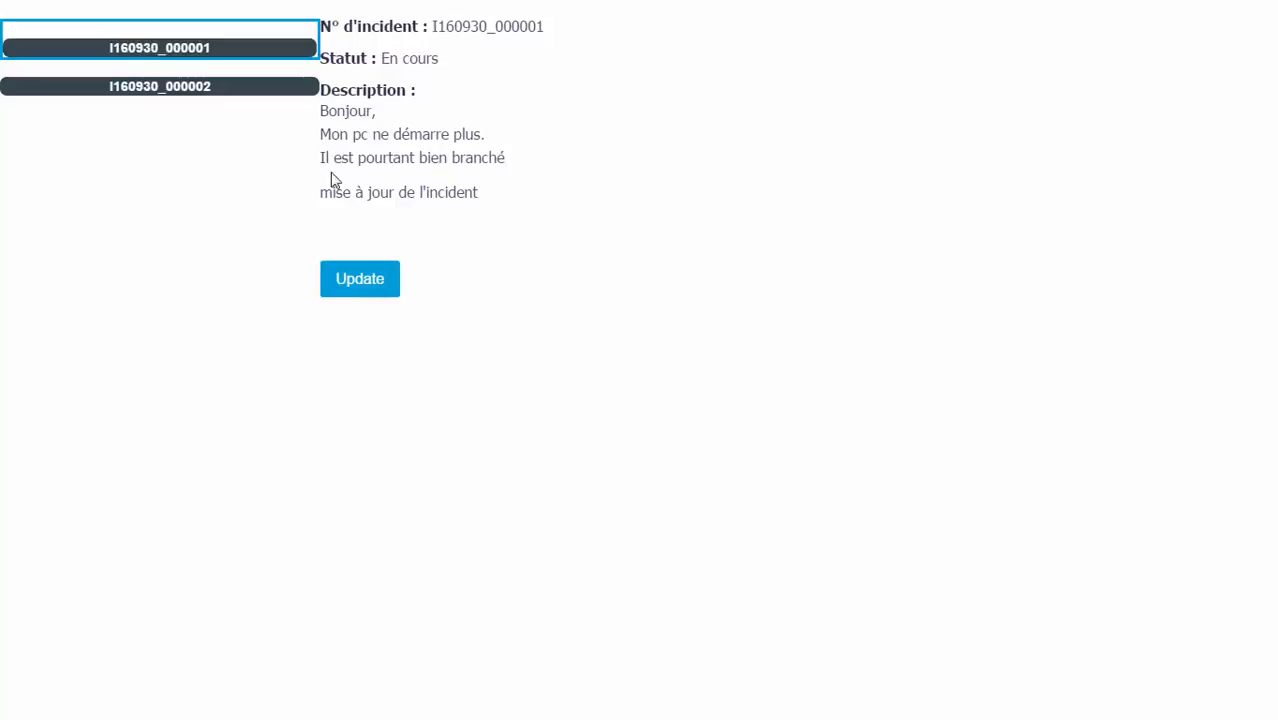
{"action": "left_click_drag", "start_coordinate": [325, 189], "coordinate": [505, 203]}
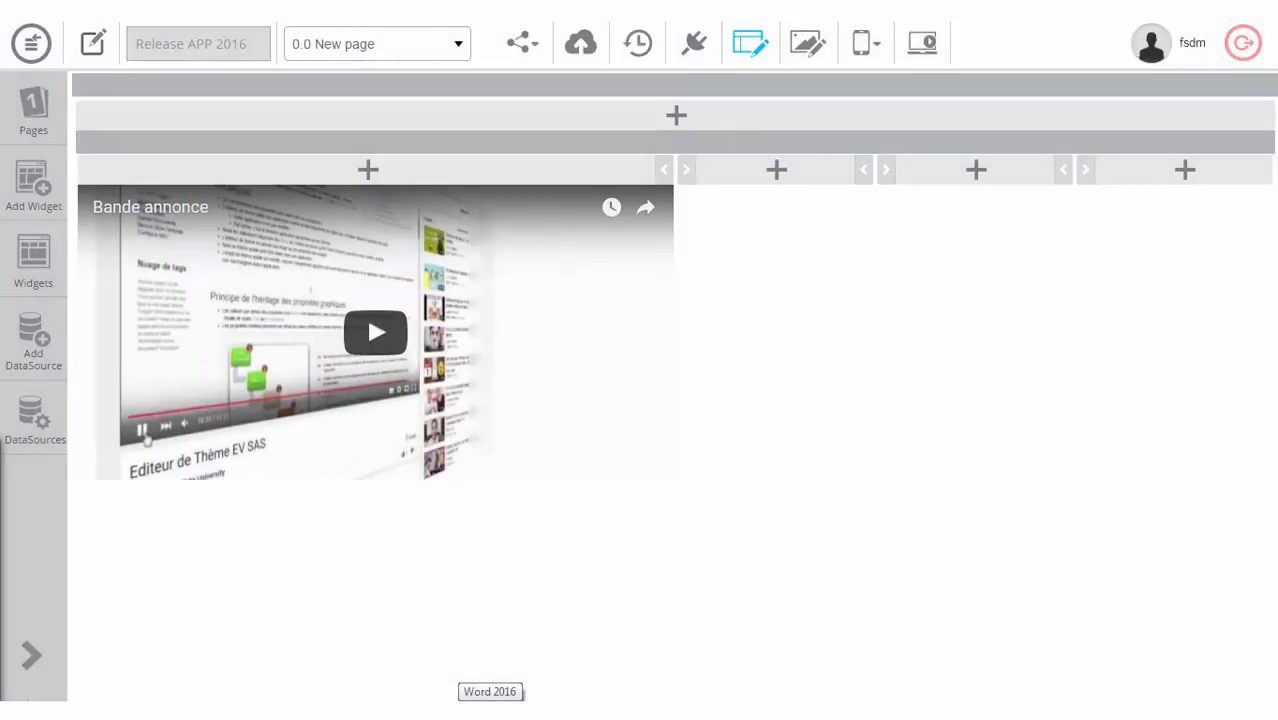
Step: Turn on Loop for the 'Bande annonce' YouTube widget and save the application
{"action": "left_click", "coordinate": [338, 260]}
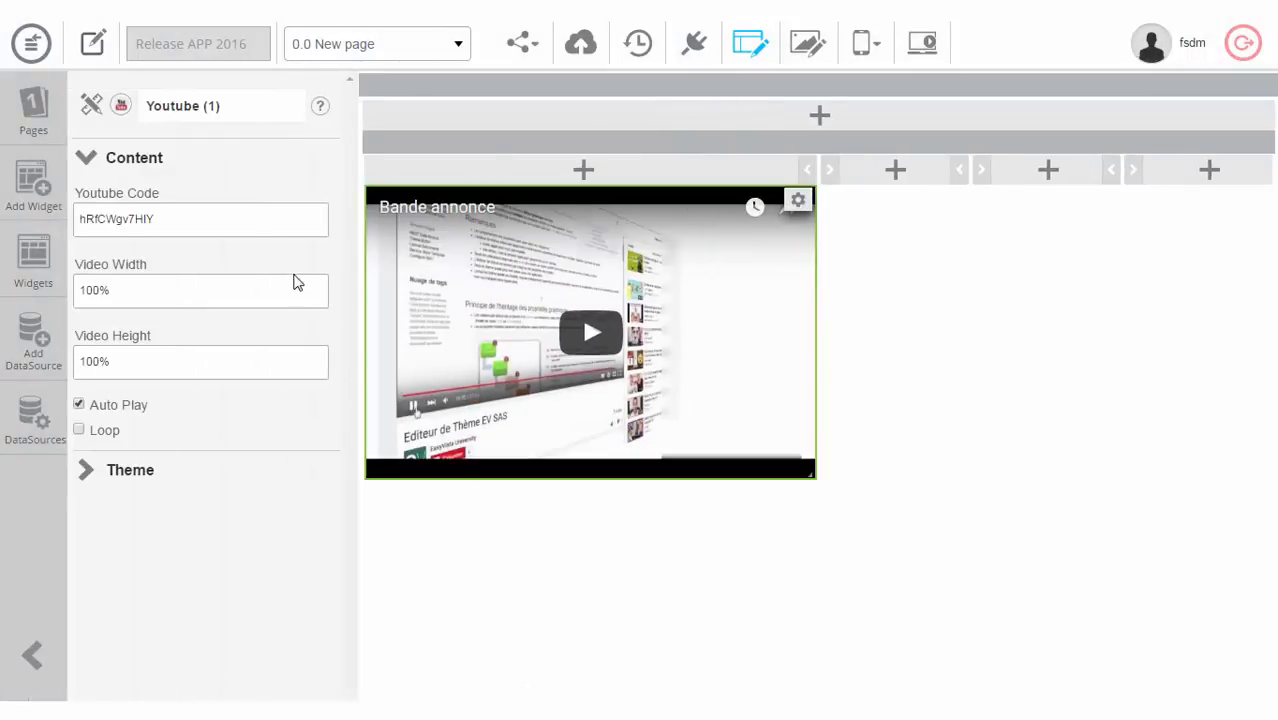
{"action": "left_click", "coordinate": [198, 213]}
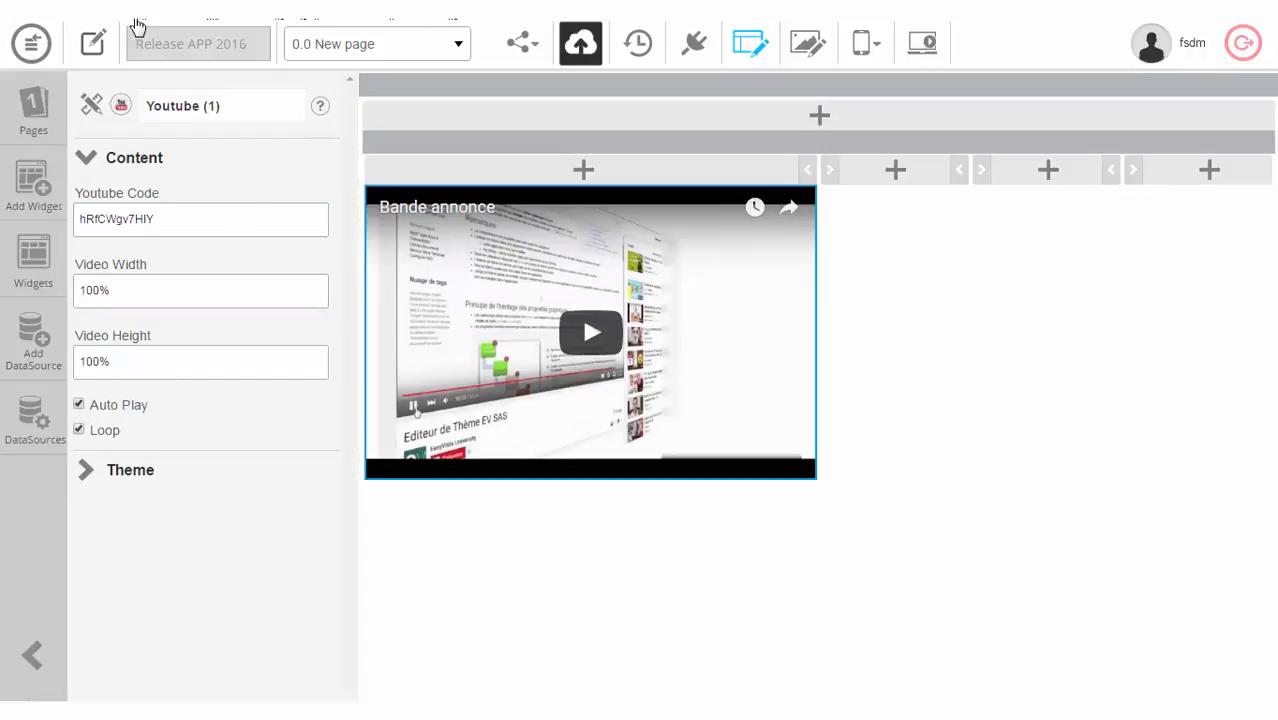
{"action": "left_click", "coordinate": [92, 43]}
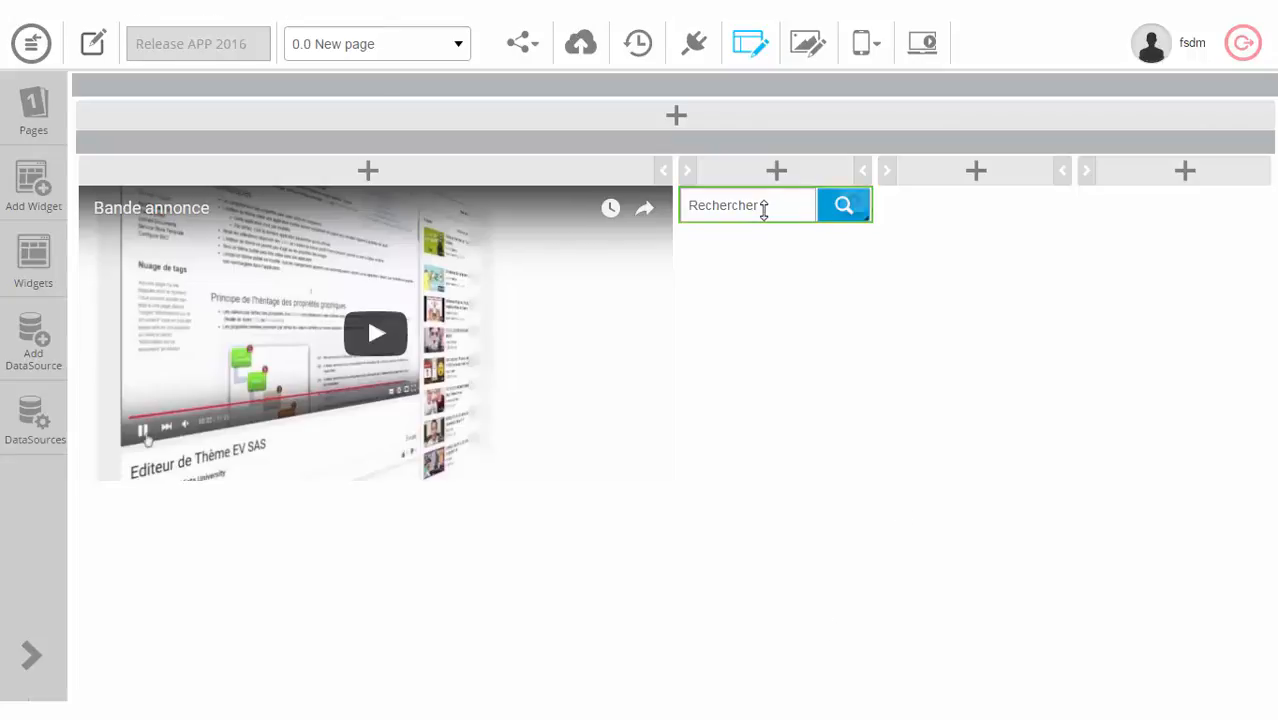
Step: Add Description as a second Search Filter field alongside N° d'Incident
{"action": "left_click", "coordinate": [765, 215]}
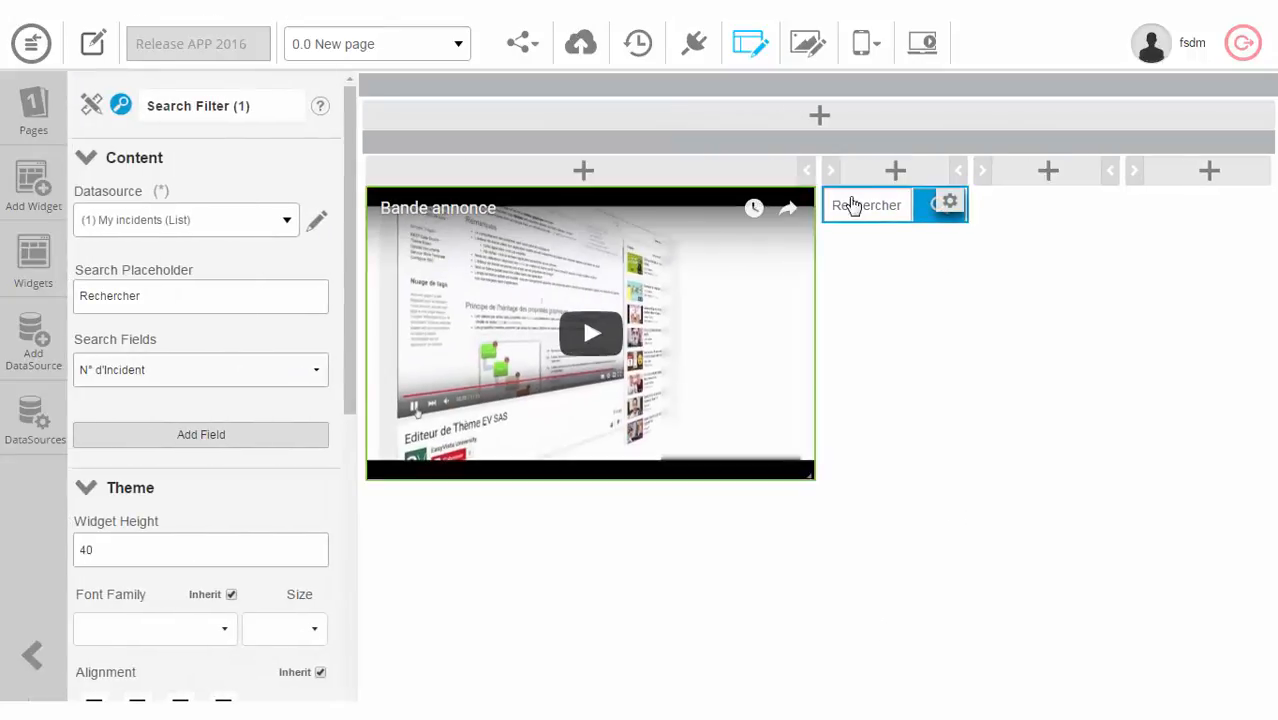
{"action": "left_click", "coordinate": [155, 373]}
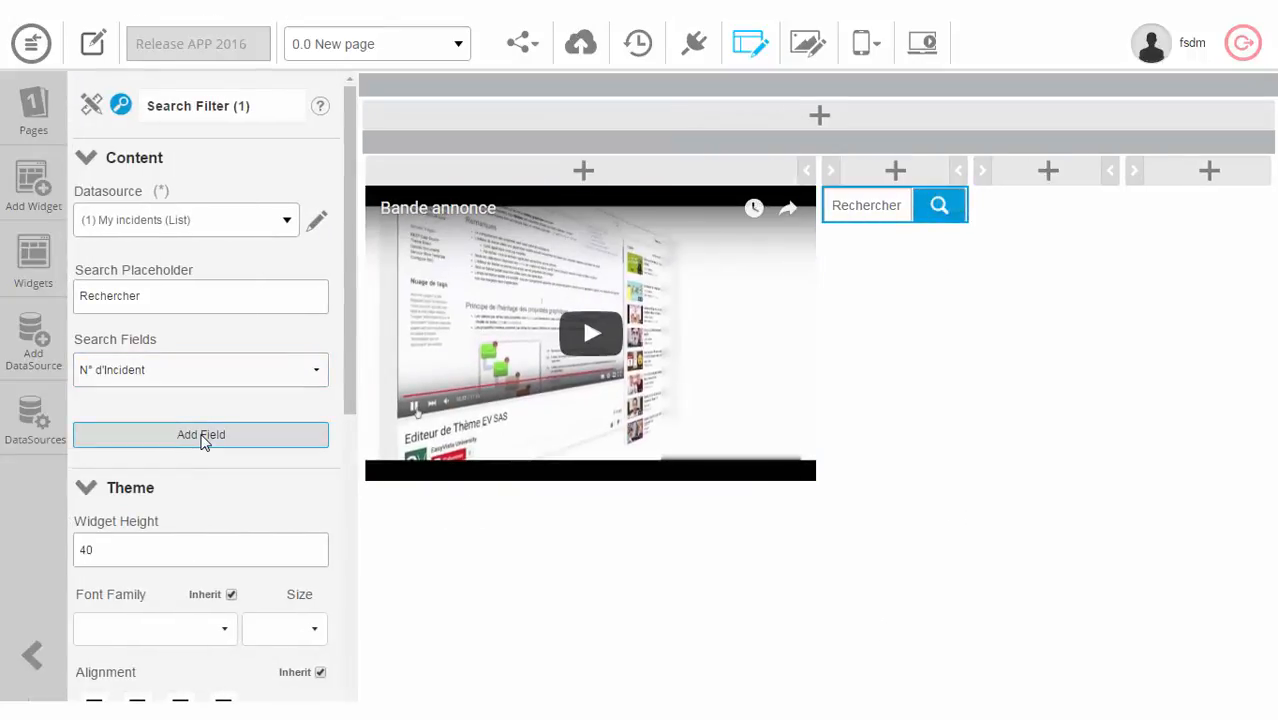
{"action": "left_click", "coordinate": [200, 436]}
{"action": "left_click", "coordinate": [282, 425]}
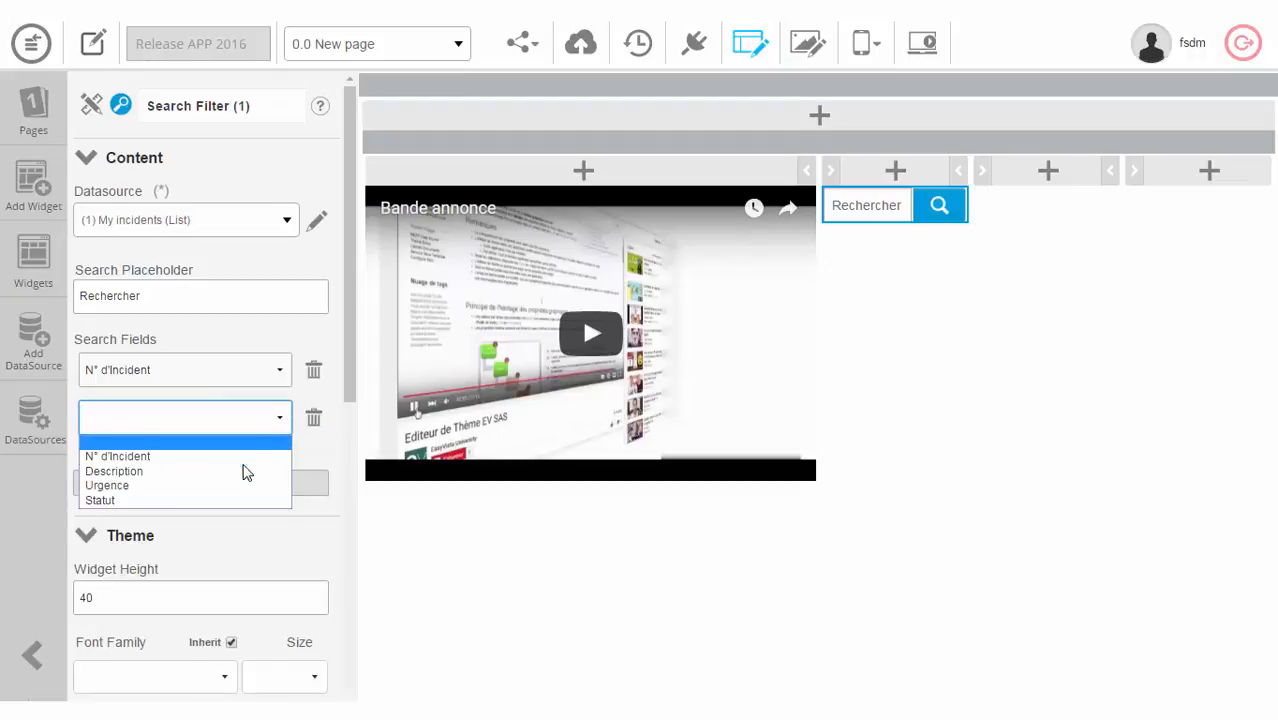
{"action": "left_click", "coordinate": [245, 471]}
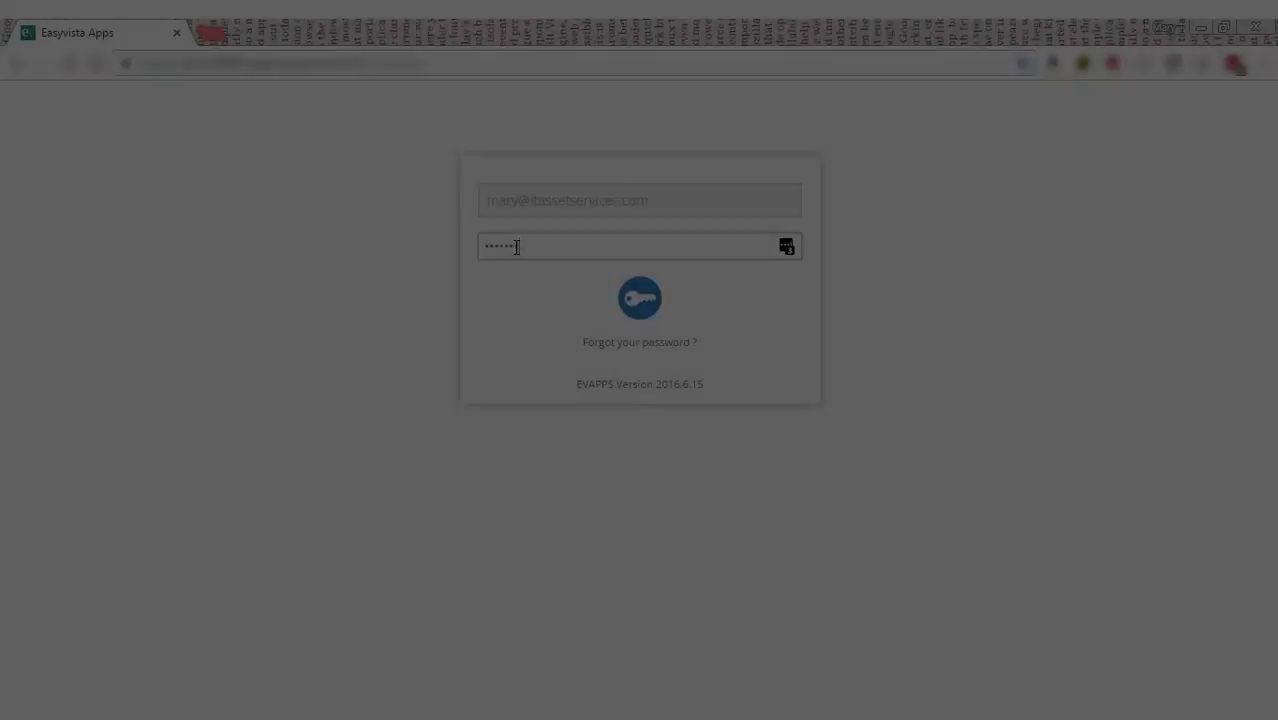
Step: Log in to the Release App 2016 portal with the end user's password, then log out
{"action": "left_click_drag", "start_coordinate": [513, 245], "coordinate": [442, 248]}
{"action": "type", "text": "p"}
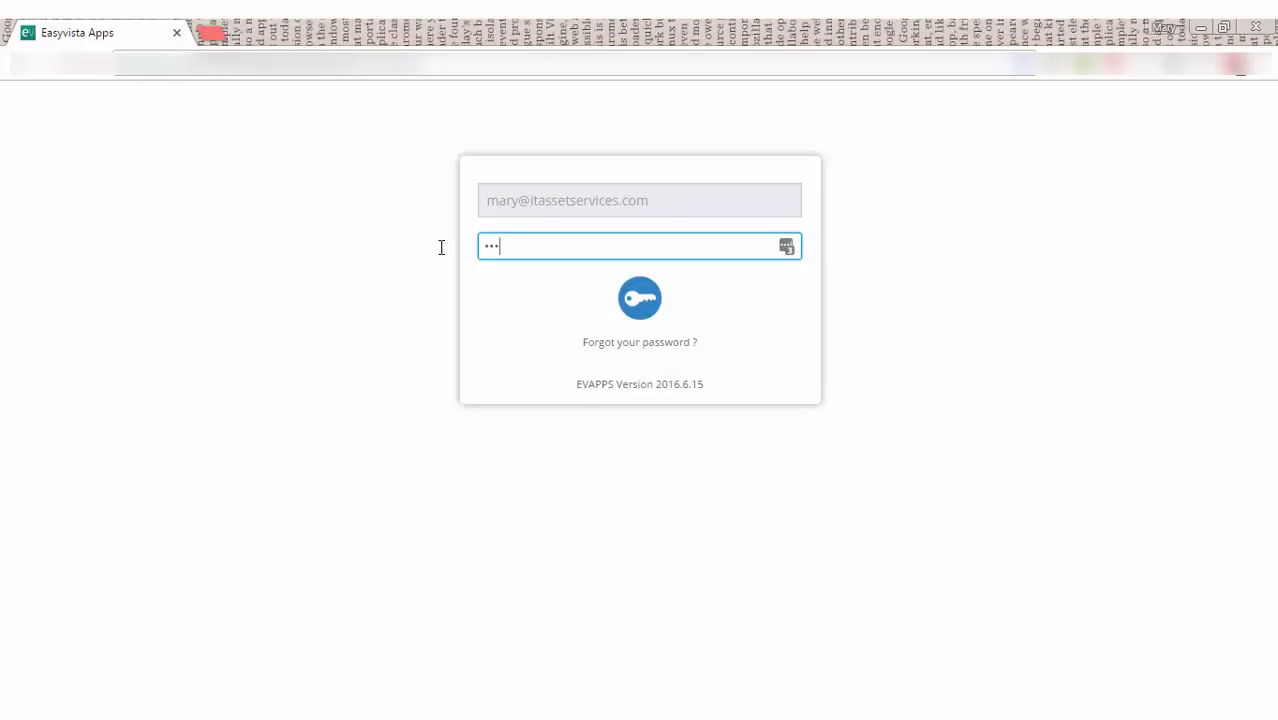
{"action": "key", "text": "Return"}
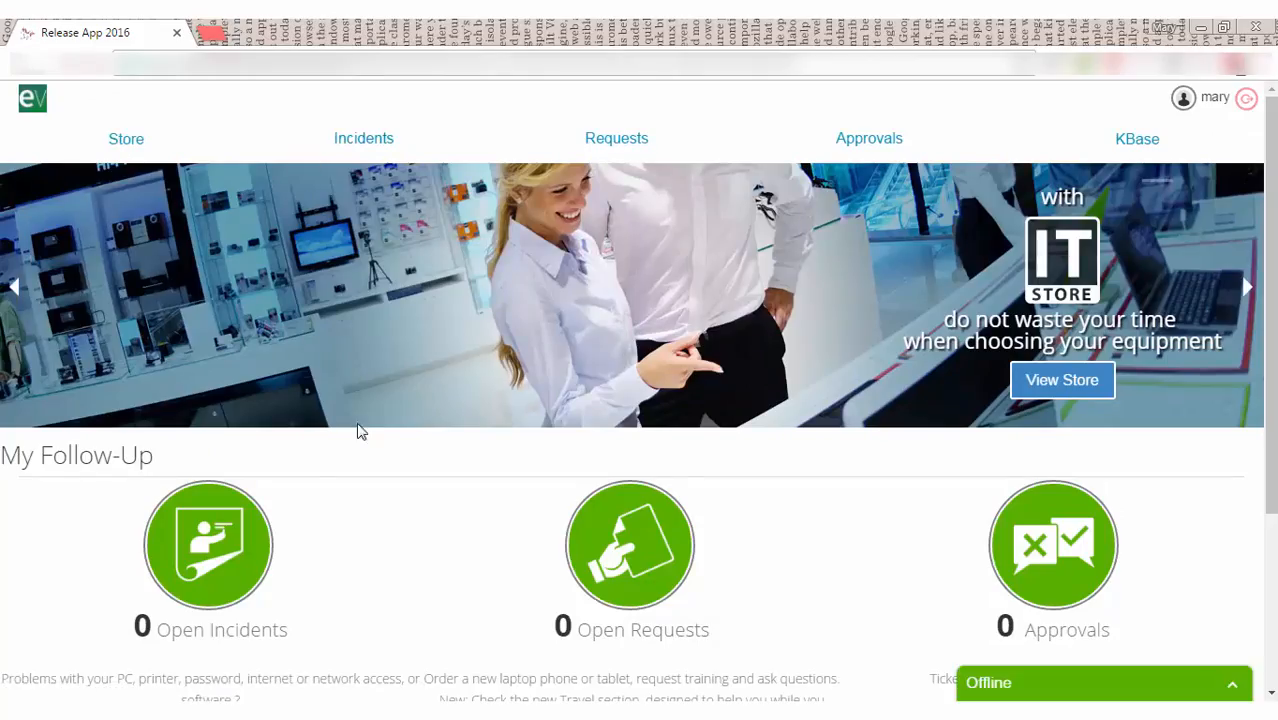
{"action": "left_click", "coordinate": [1245, 100]}
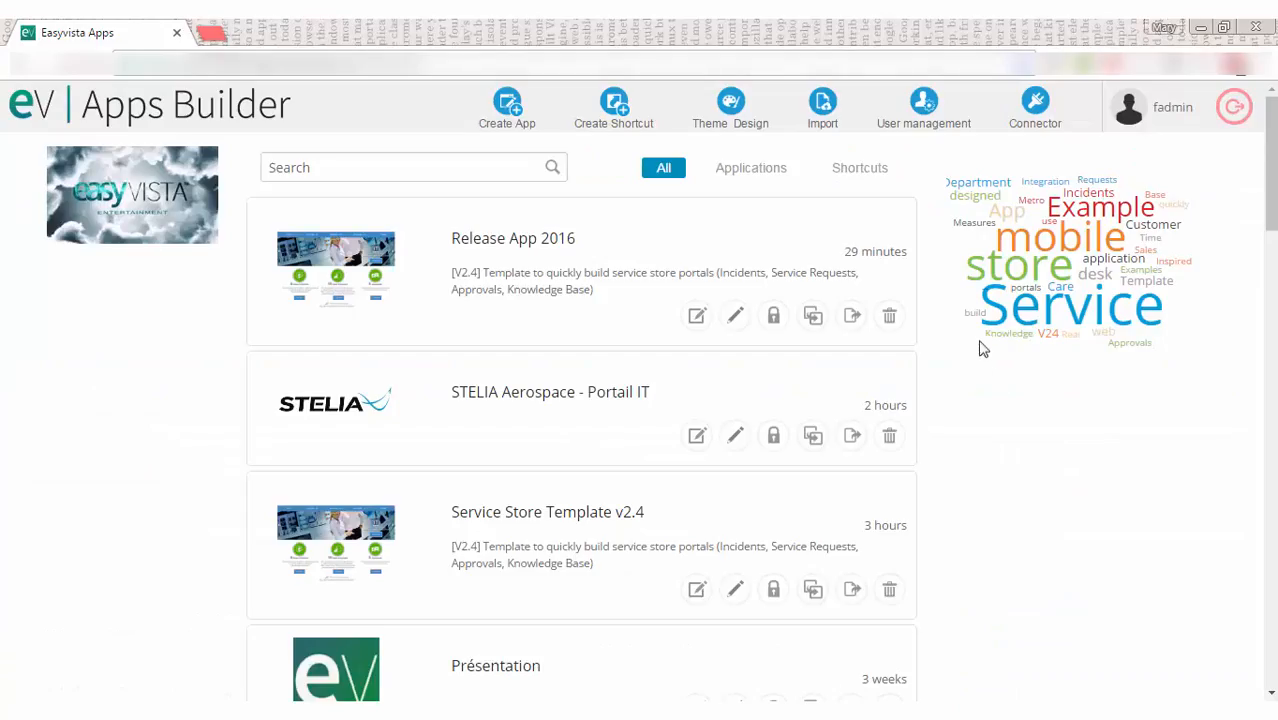
Step: Find the end user in User Management and grant them run access to Release APP 2016
{"action": "left_click", "coordinate": [920, 108]}
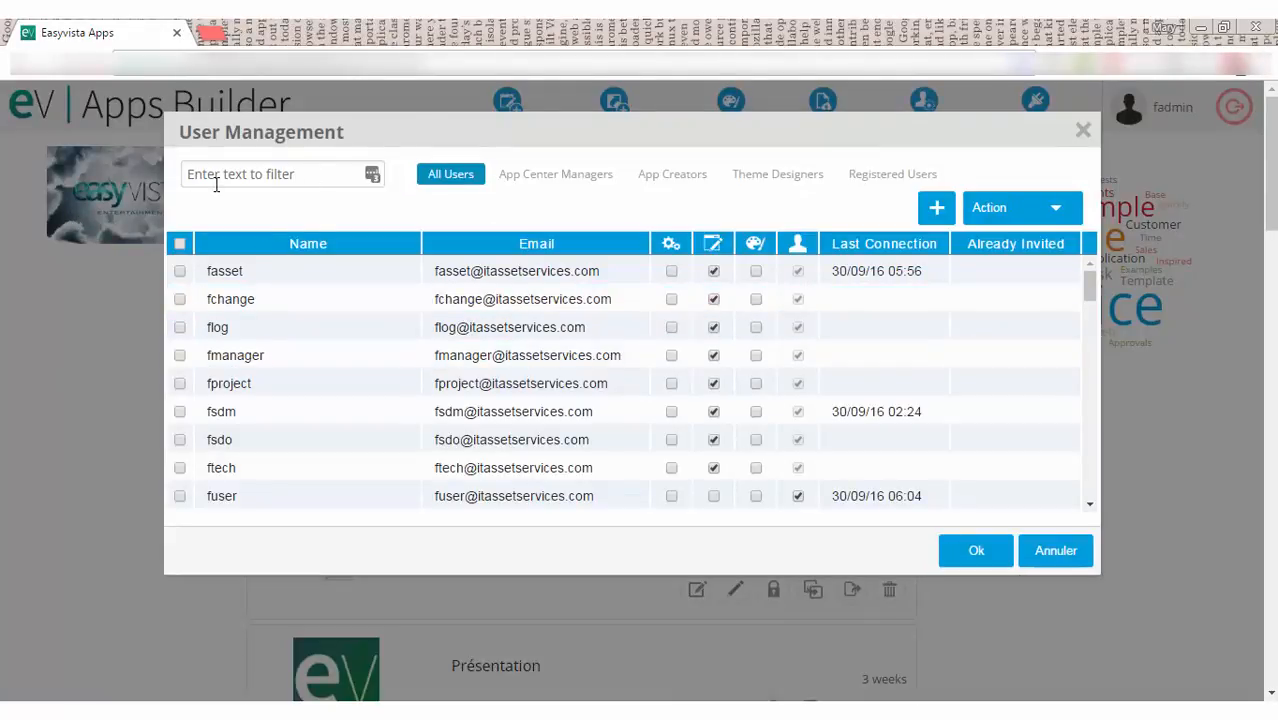
{"action": "left_click", "coordinate": [216, 178]}
{"action": "type", "text": "mary"}
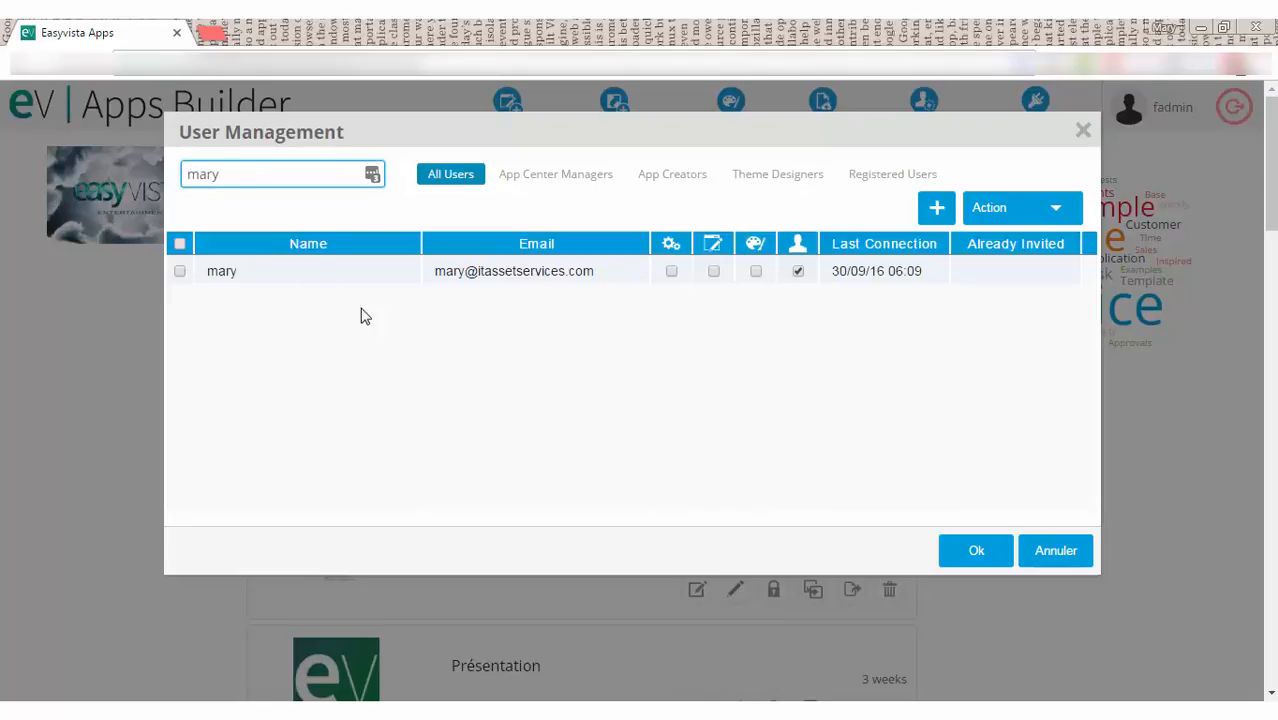
{"action": "double_click", "coordinate": [371, 275]}
{"action": "scroll", "coordinate": [845, 400], "scroll_direction": "down", "scroll_amount": 3}
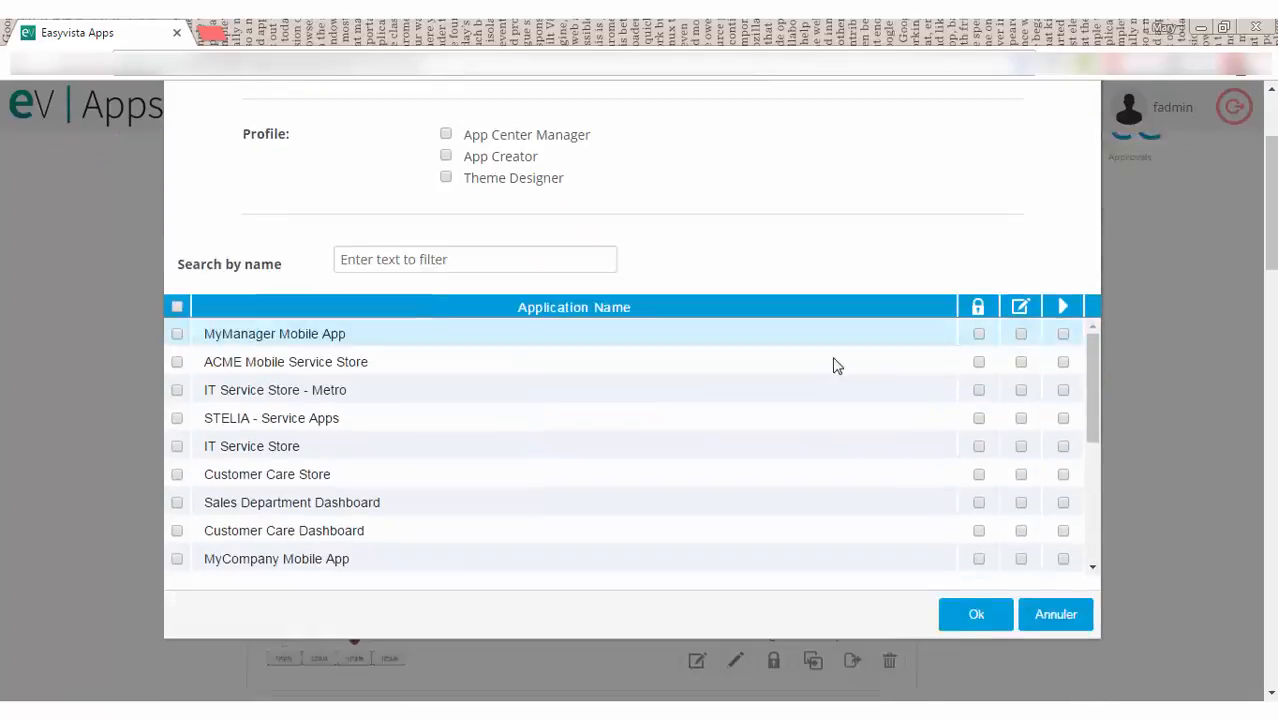
{"action": "scroll", "coordinate": [1058, 320], "scroll_direction": "down", "scroll_amount": 5}
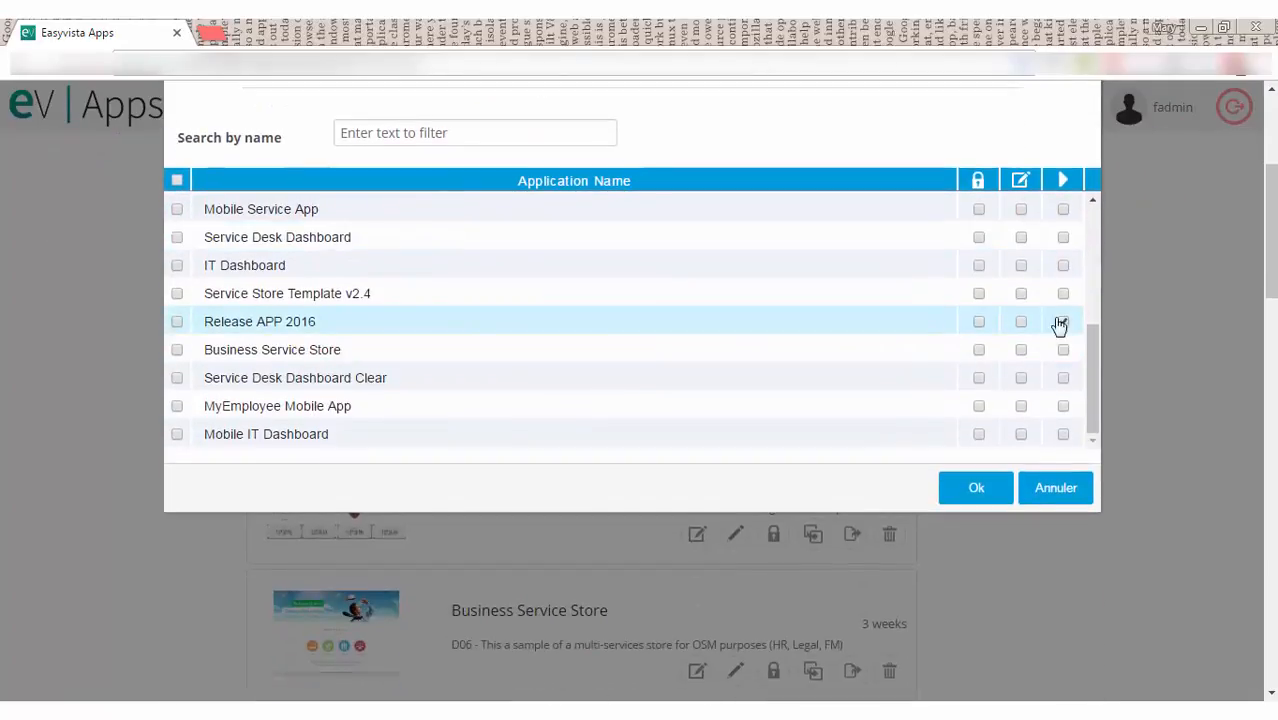
{"action": "left_click", "coordinate": [1062, 321]}
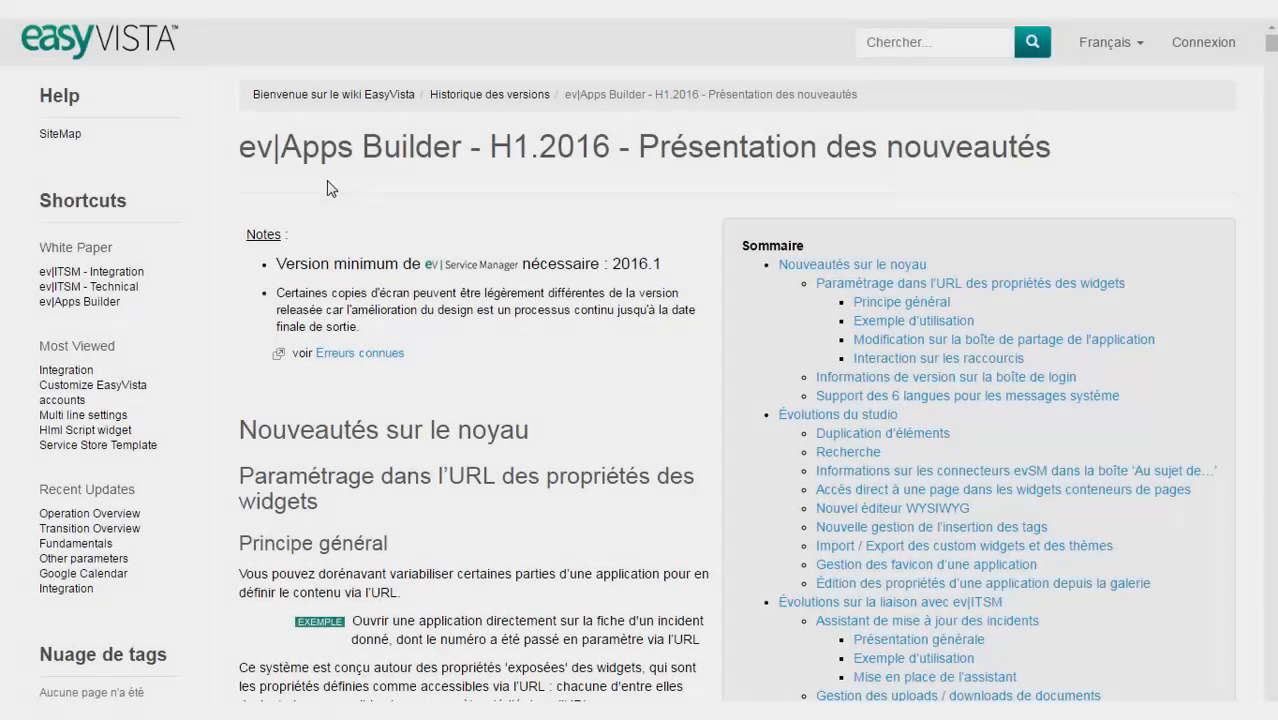
{"action": "scroll", "coordinate": [790, 245], "scroll_direction": "down", "scroll_amount": 5}
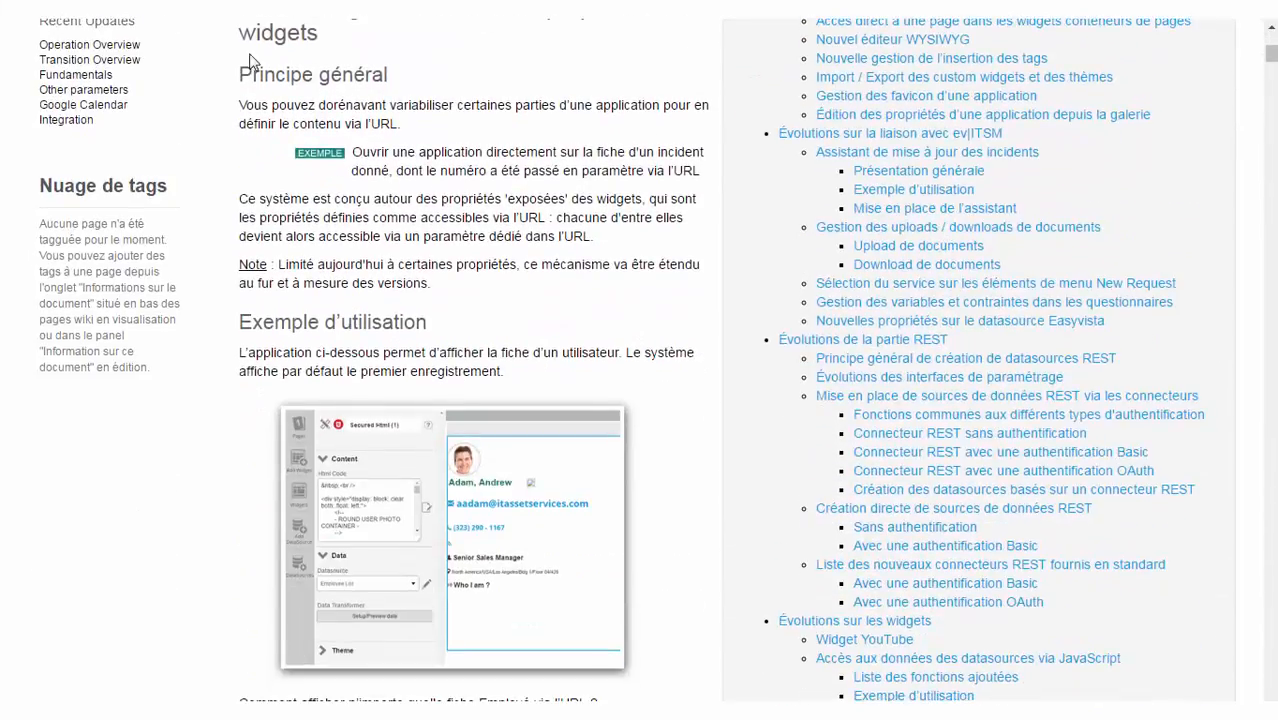
{"action": "scroll", "coordinate": [250, 62], "scroll_direction": "down", "scroll_amount": 15}
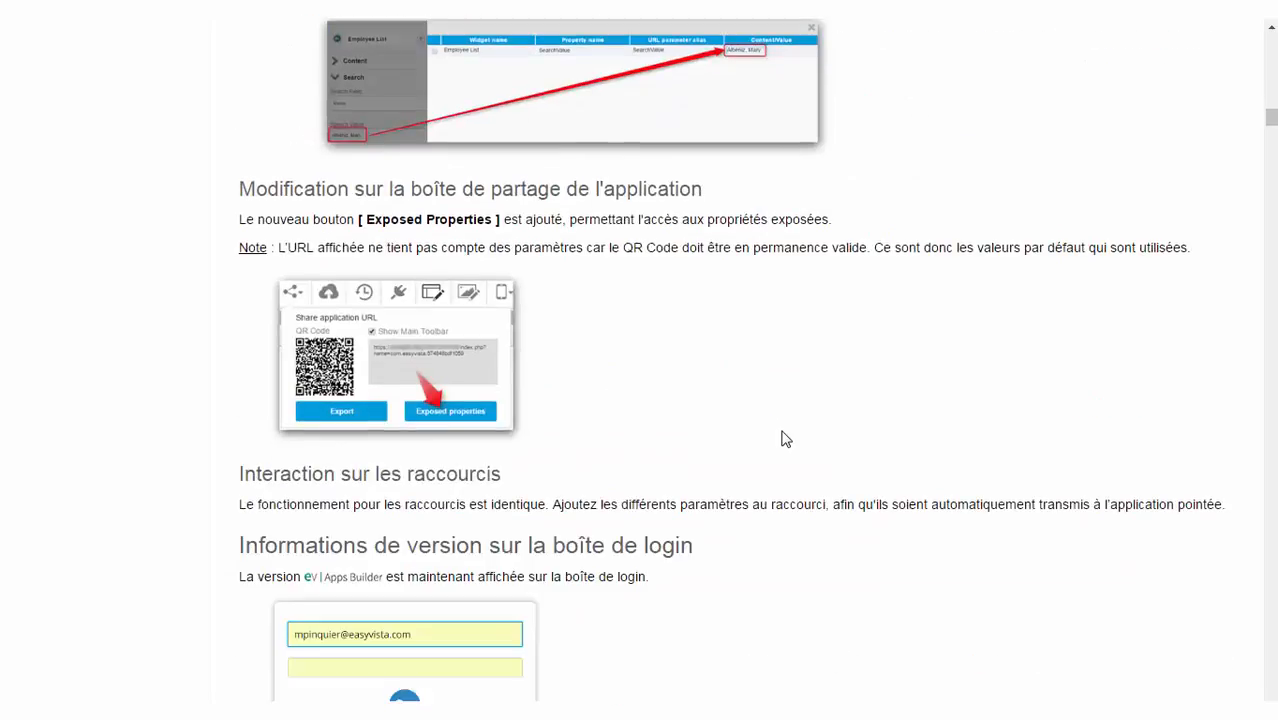
{"action": "scroll", "coordinate": [783, 438], "scroll_direction": "down", "scroll_amount": 12}
{"action": "scroll", "coordinate": [459, 345], "scroll_direction": "up", "scroll_amount": 5}
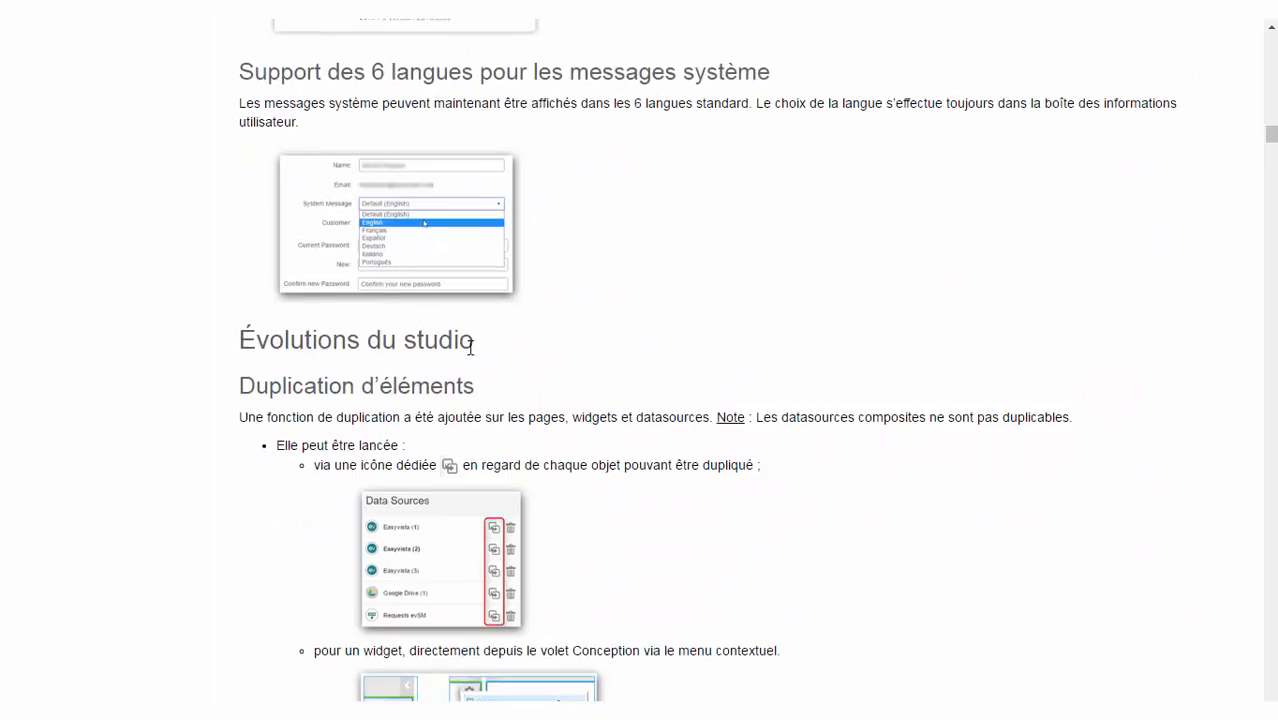
{"action": "scroll", "coordinate": [881, 394], "scroll_direction": "down", "scroll_amount": 10}
{"action": "scroll", "coordinate": [881, 394], "scroll_direction": "up", "scroll_amount": 4}
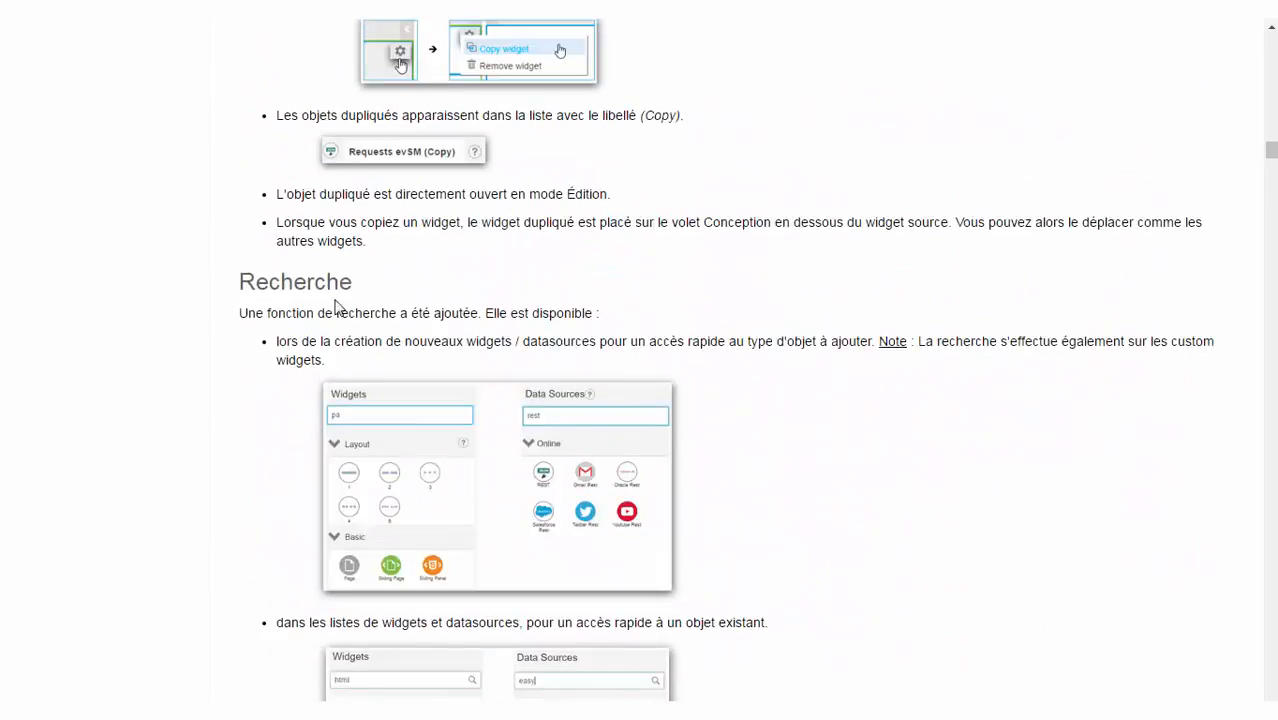
{"action": "scroll", "coordinate": [1071, 319], "scroll_direction": "up", "scroll_amount": 20}
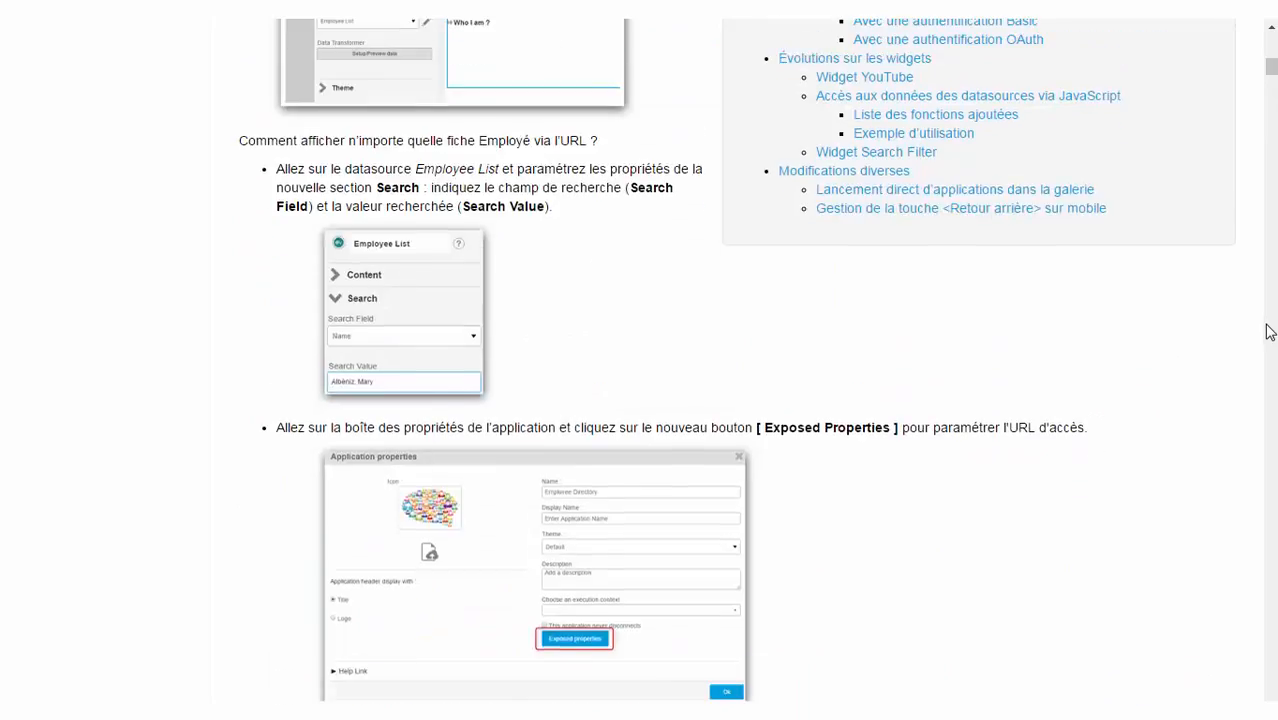